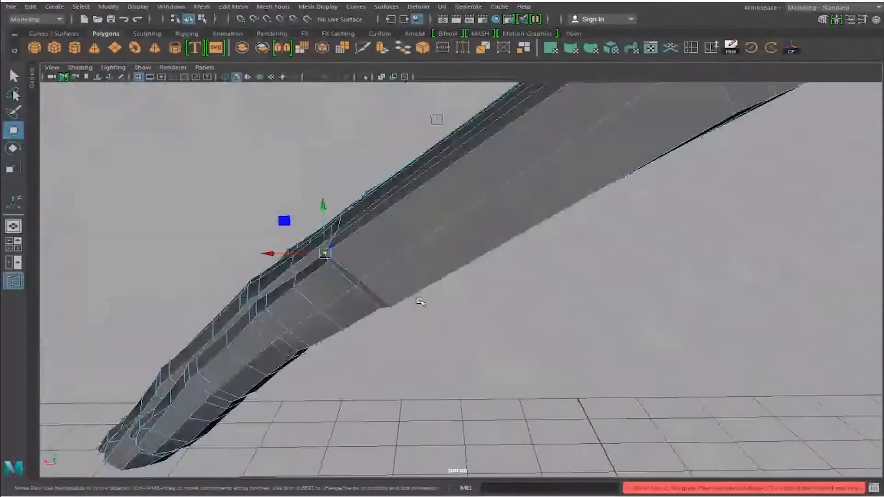
Nudge a vertex near the end of the hand outward, then select a knuckle-line vertex
mouse_move(364, 243)
left_mouse_down()
mouse_move(382, 238)
mouse_move(411, 283)
left_mouse_up()
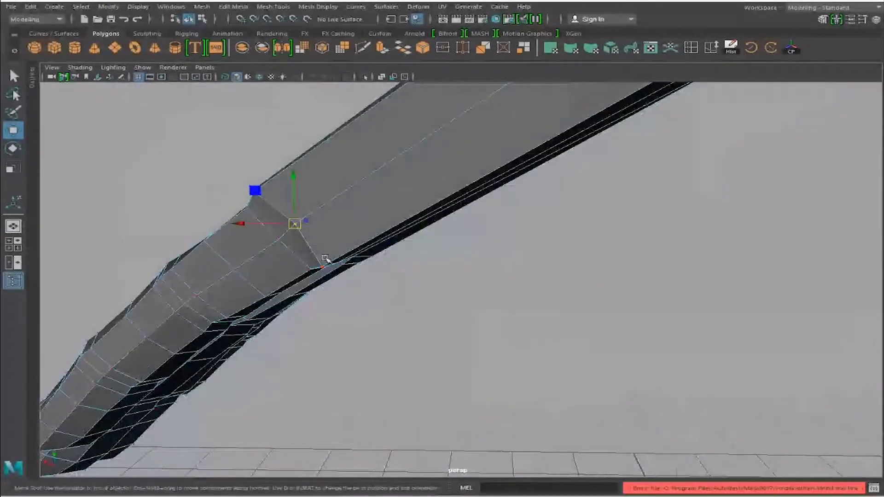
mouse_move(330, 258)
left_mouse_down("alt")
mouse_move(416, 274)
mouse_move(523, 272)
mouse_move(432, 280)
mouse_move(524, 236)
mouse_move(523, 247)
mouse_move(462, 250)
mouse_move(452, 270)
mouse_move(421, 253)
mouse_move(408, 258)
mouse_move(447, 235)
mouse_move(480, 251)
mouse_move(440, 285)
left_mouse_up("alt")
left_click(479, 249)
scroll(449, 244, "down", 3)
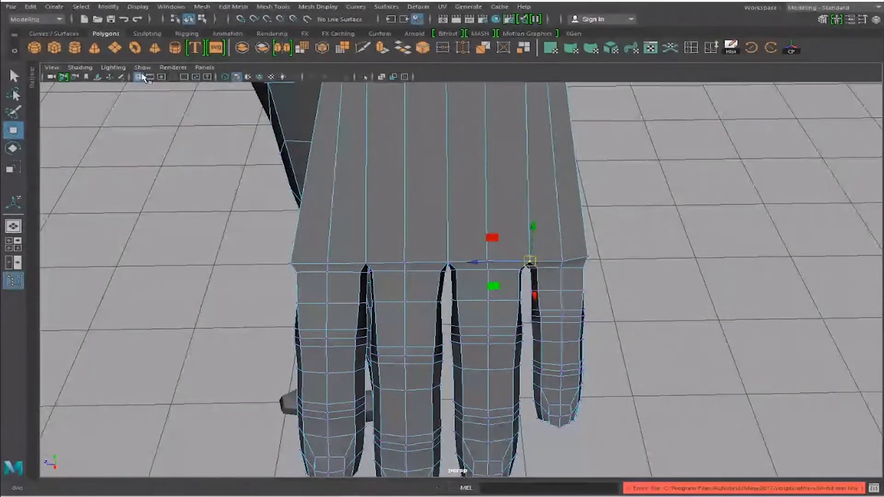
Sketch two curved Grease Pencil guide strokes across the knuckles on the back of the hand
left_click(122, 78)
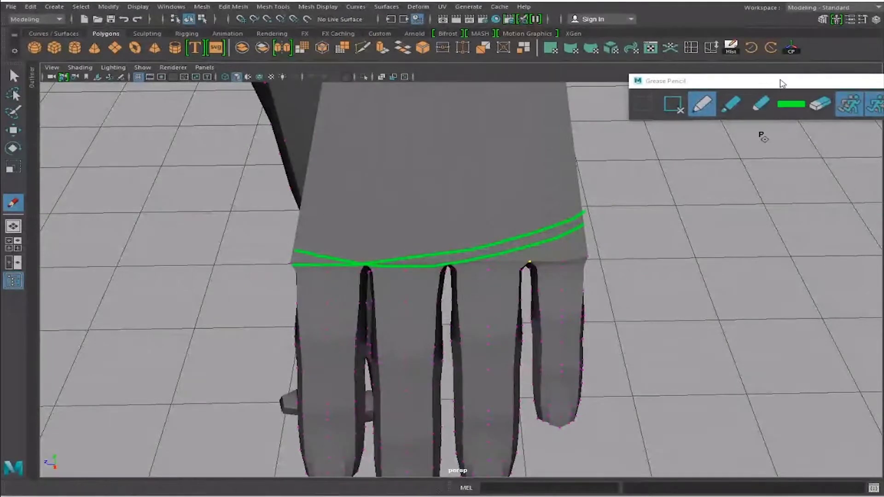
Move the Grease Pencil panel aside and erase both green knuckle strokes
left_click_drag(782, 84, 729, 87)
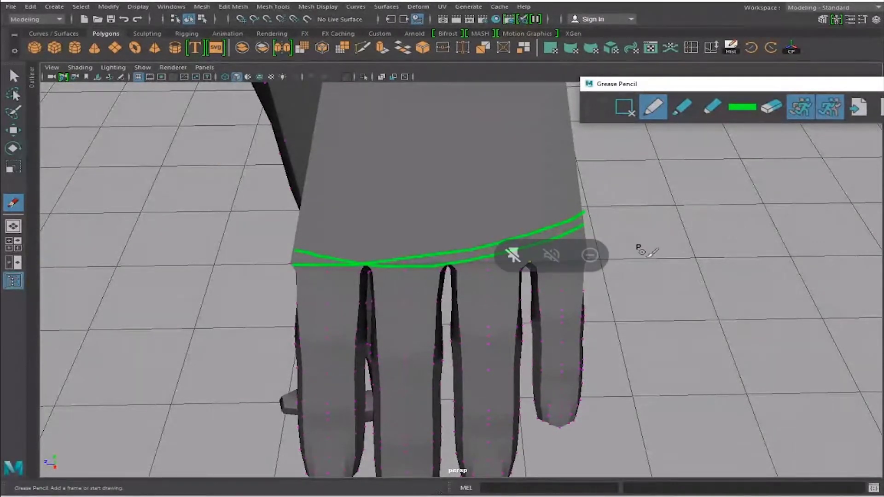
left_click_drag(759, 87, 732, 95)
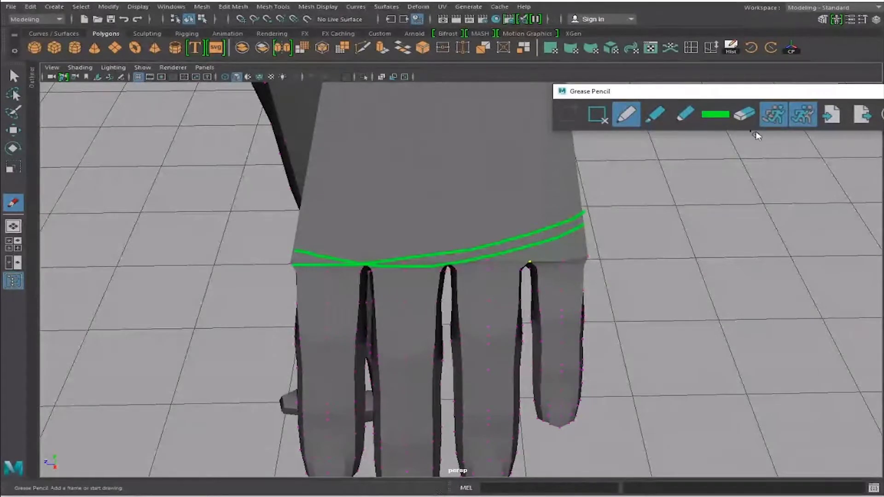
left_click(744, 114)
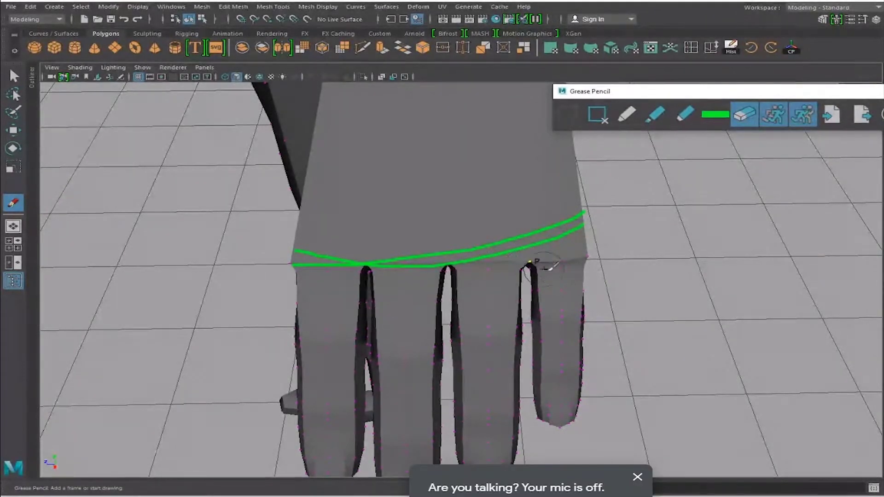
mouse_move(582, 234)
left_mouse_down()
mouse_move(444, 257)
mouse_move(321, 258)
left_mouse_up()
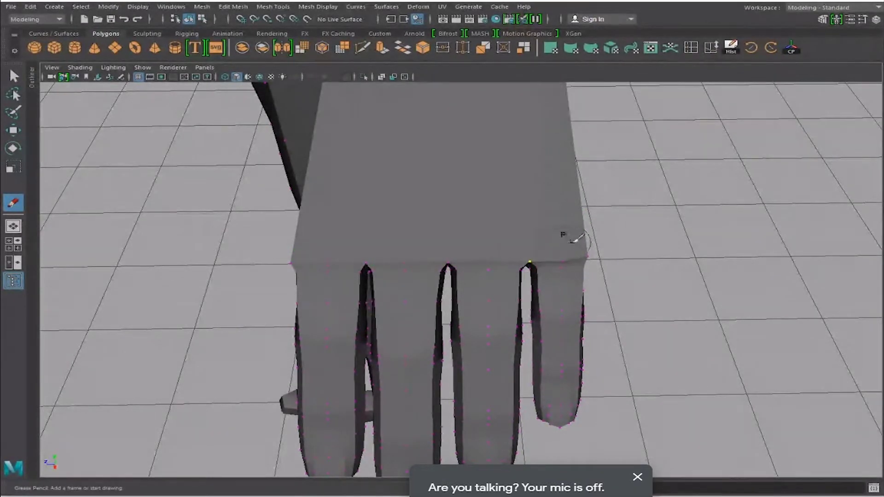
Return to the Move tool and reselect the little finger's edge vertices, viewed from above
key("w")
scroll(500, 241, "up", 2)
scroll(509, 251, "up", 3)
scroll(520, 244, "up", 3)
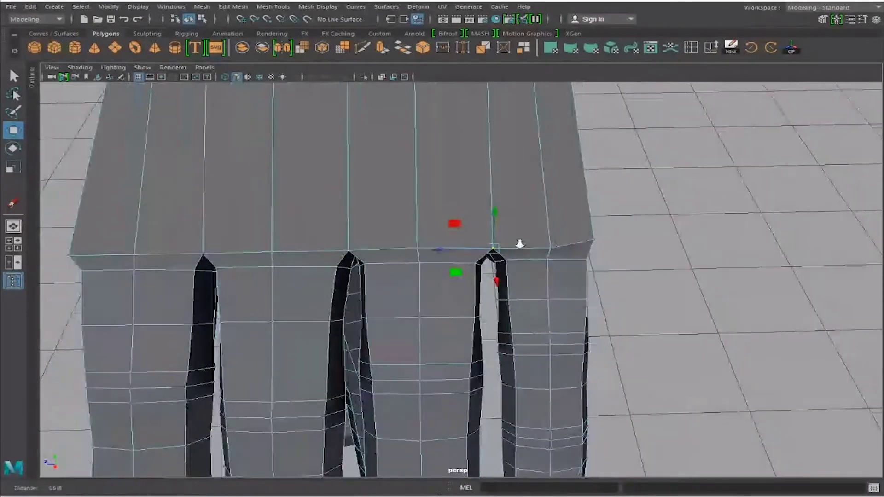
scroll(522, 240, "down", 2)
scroll(518, 241, "down", 1)
scroll(519, 244, "down", 1)
scroll(493, 257, "down", 2)
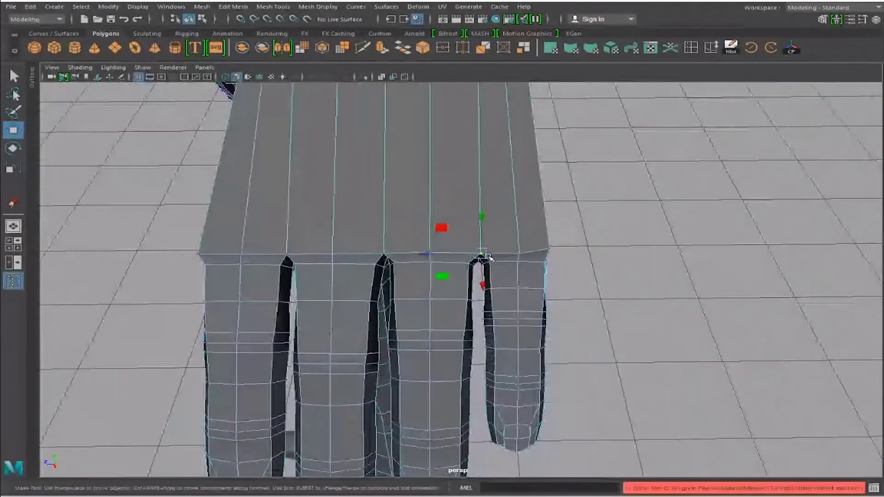
left_click(584, 262)
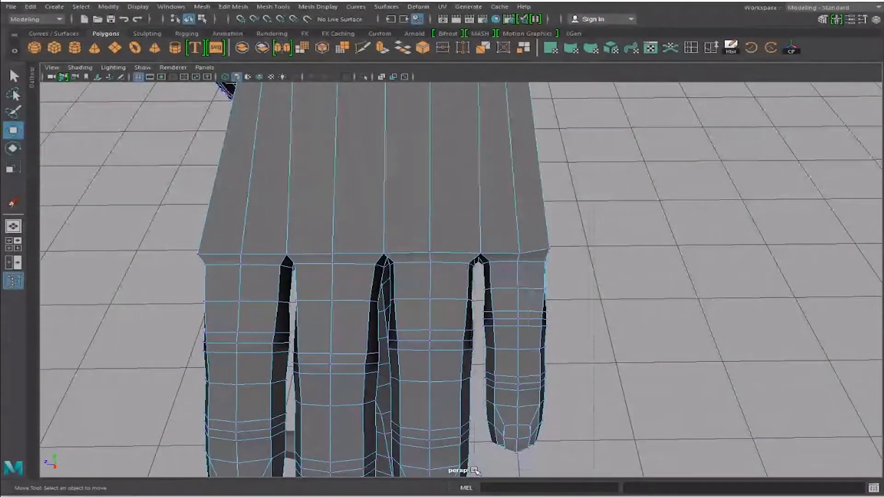
key("ctrl+z")
mouse_move(478, 471)
left_mouse_down("alt")
mouse_move(381, 322)
mouse_move(356, 256)
mouse_move(430, 258)
mouse_move(537, 336)
mouse_move(537, 345)
mouse_move(527, 338)
mouse_move(553, 361)
mouse_move(535, 331)
mouse_move(470, 327)
mouse_move(469, 313)
left_mouse_up("alt")
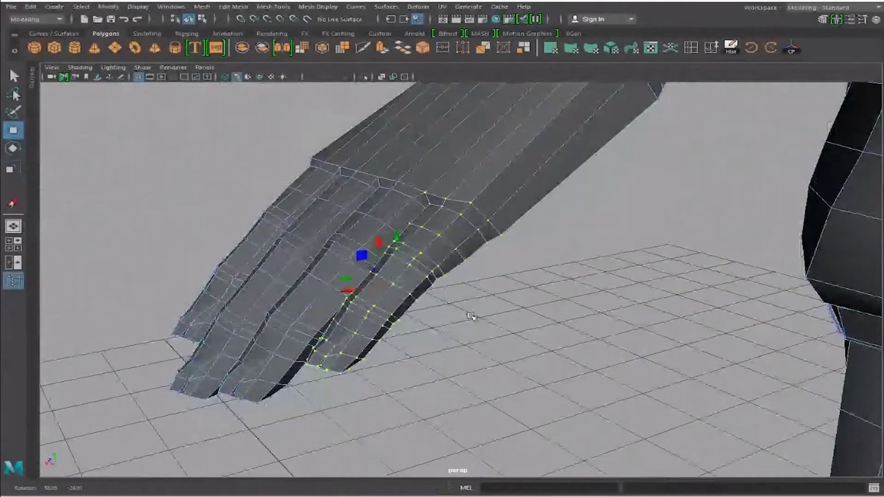
key("space")
key("space")
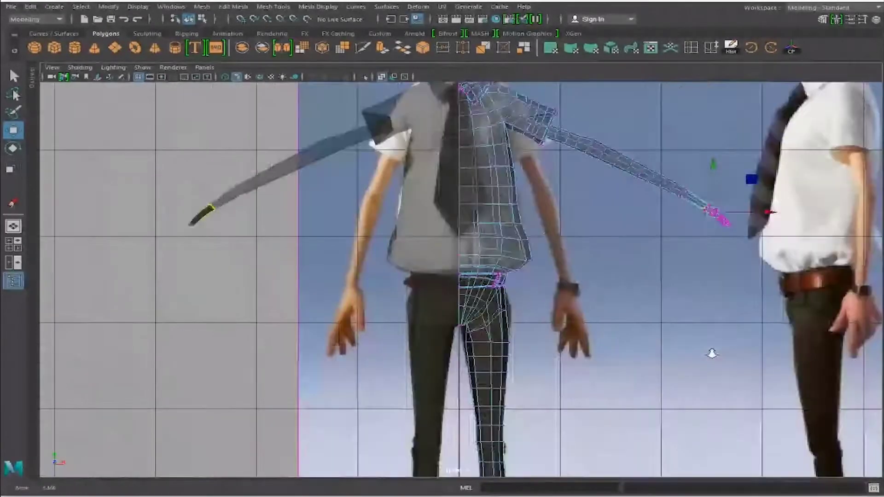
In the front view, shift the selected little-finger vertices slightly left
scroll(711, 355, "up", 3)
scroll(710, 339, "up", 3)
middle_click_drag(711, 340, 483, 294, "alt")
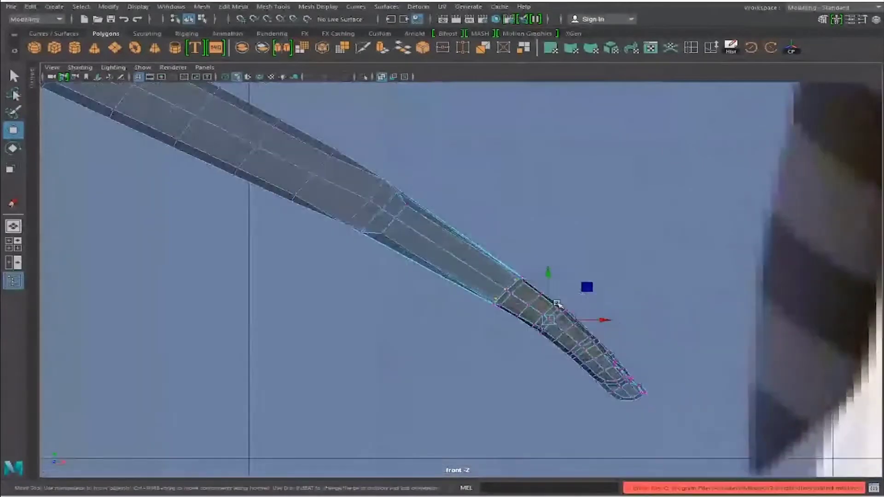
scroll(459, 287, "up", 2)
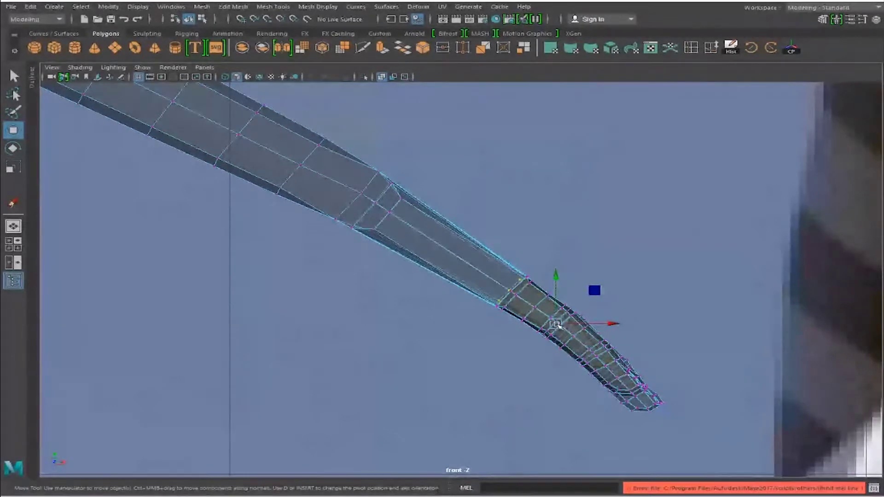
left_click_drag(559, 325, 556, 322)
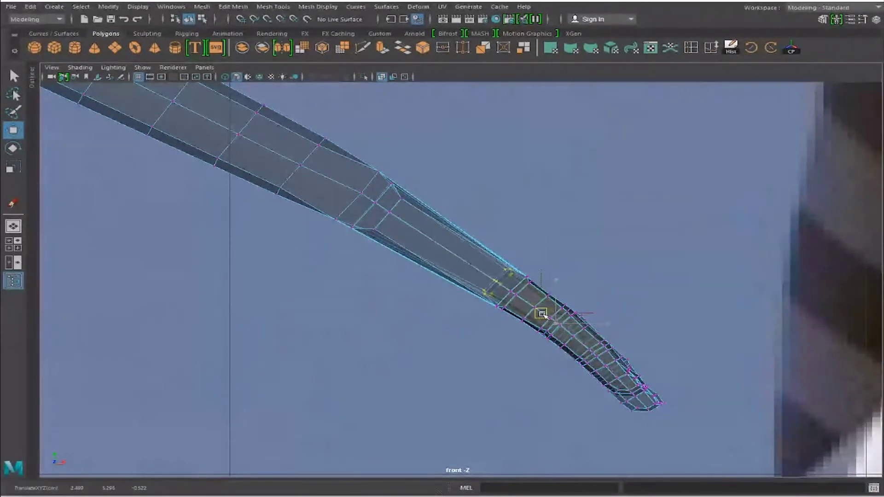
left_click_drag(542, 314, 533, 316)
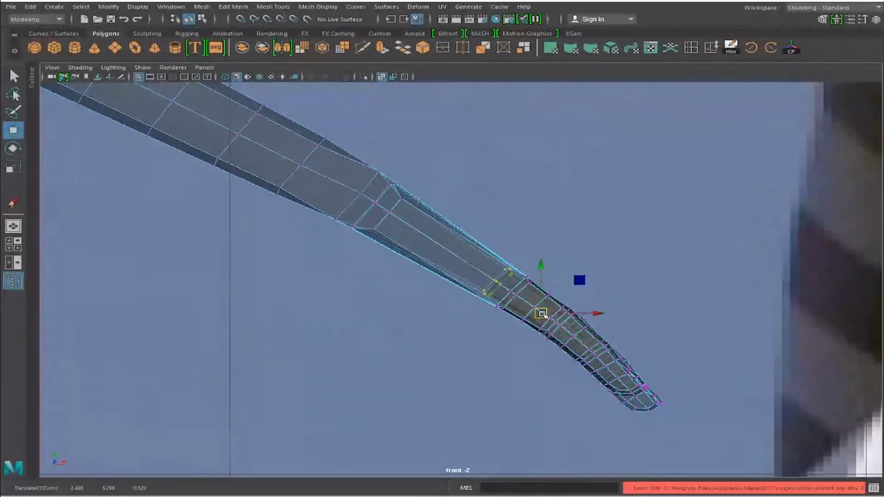
scroll(533, 304, "up", 3)
left_click_drag(623, 355, 622, 351)
Return to the perspective view and zoom in on the reshaped finger
key("space")
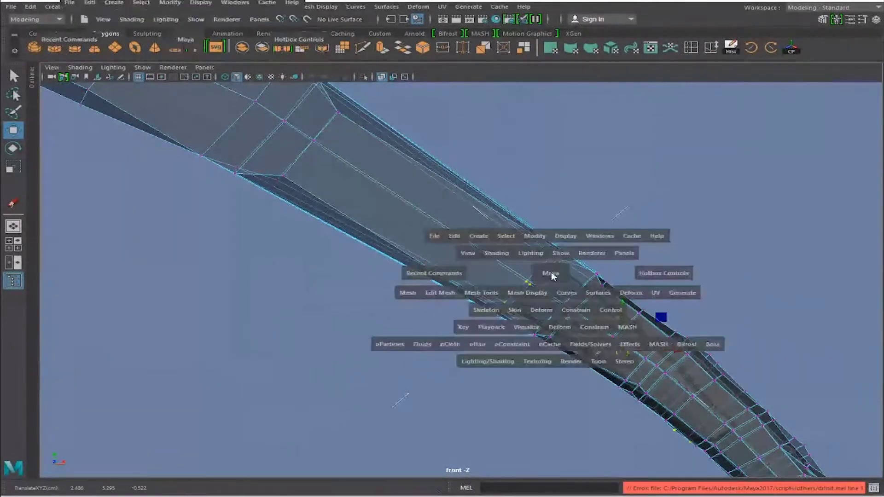
mouse_move(533, 296)
left_mouse_down()
mouse_move(549, 245)
mouse_move(511, 242)
mouse_move(618, 259)
left_mouse_up()
scroll(565, 225, "up", 3)
mouse_move(566, 225)
left_mouse_down("alt")
mouse_move(569, 217)
mouse_move(553, 216)
mouse_move(489, 235)
left_mouse_up("alt")
scroll(570, 217, "up", 2)
scroll(553, 217, "down", 3)
scroll(533, 208, "up", 1)
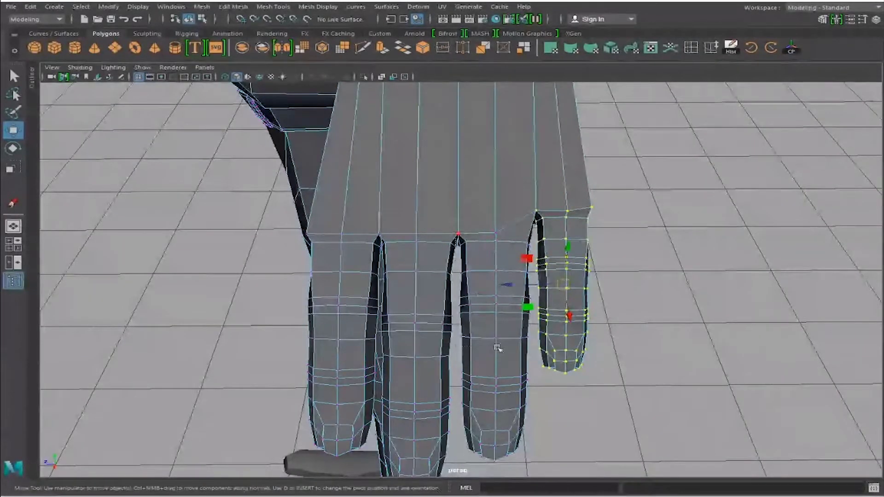
Select the ring finger's vertices and check them from top, front and perspective views
left_click(529, 461)
left_click_drag(534, 463, 543, 177, "alt")
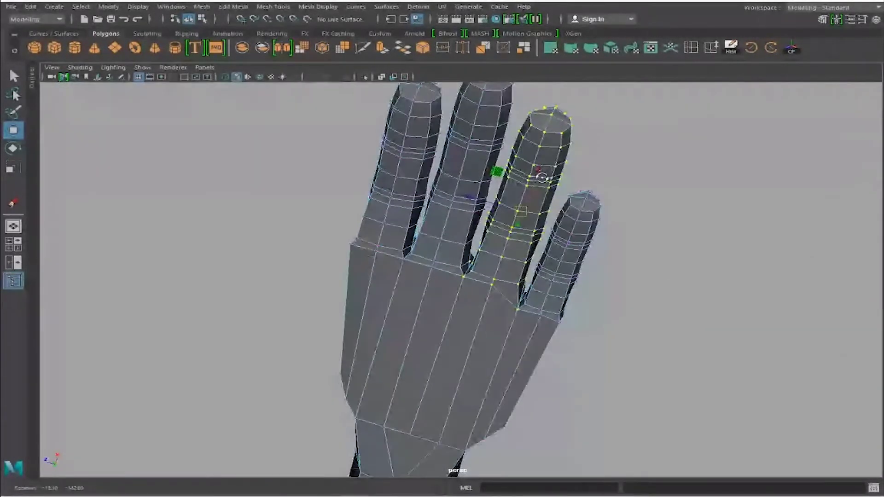
mouse_move(542, 178)
left_mouse_down("alt")
mouse_move(515, 279)
mouse_move(520, 234)
mouse_move(531, 250)
mouse_move(507, 255)
mouse_move(468, 227)
mouse_move(404, 295)
mouse_move(680, 367)
mouse_move(628, 345)
left_mouse_up("alt")
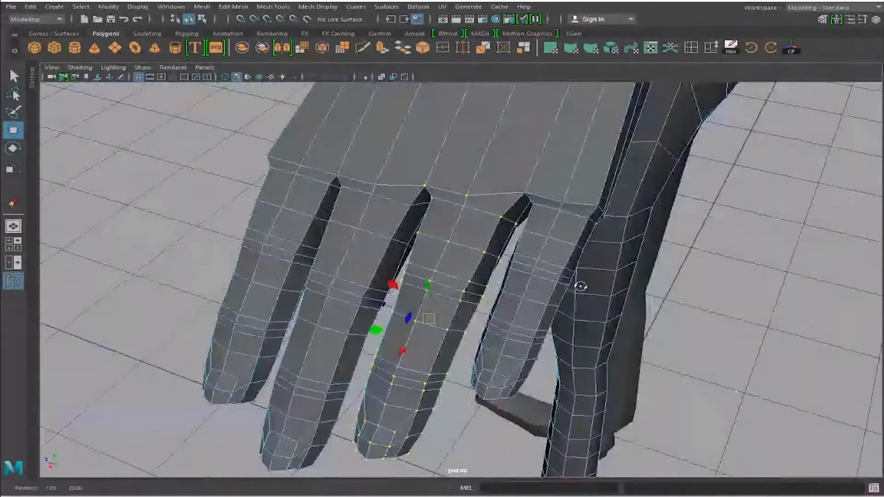
mouse_move(527, 257)
left_mouse_down("alt")
mouse_move(484, 227)
mouse_move(530, 225)
mouse_move(515, 221)
mouse_move(525, 215)
mouse_move(455, 253)
mouse_move(474, 180)
mouse_move(495, 292)
left_mouse_up("alt")
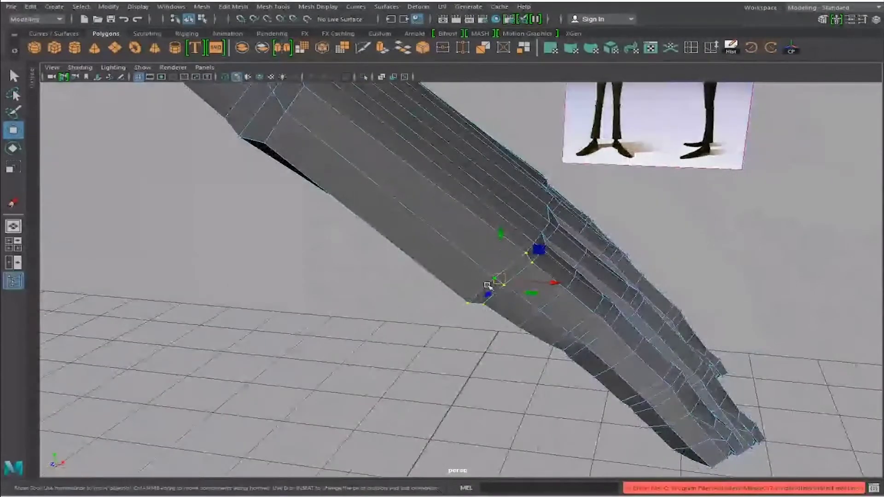
key("space")
key("space")
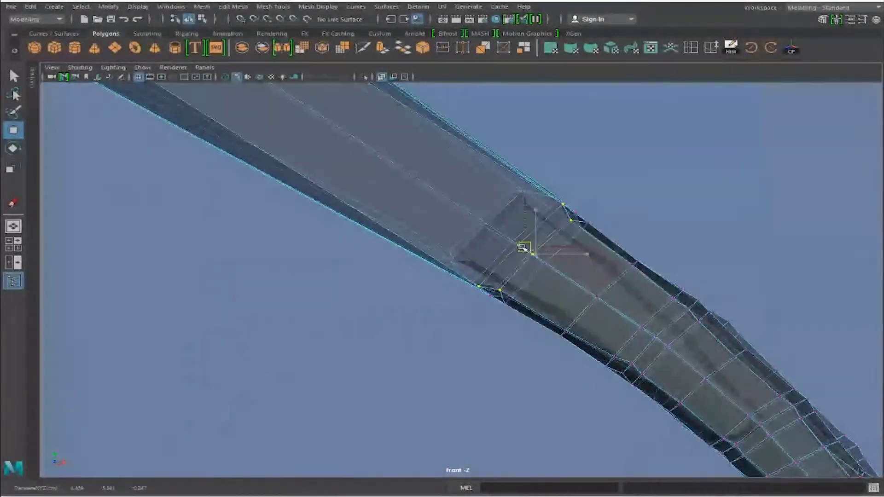
key("space")
key("space")
mouse_move(525, 241)
left_mouse_down("alt")
mouse_move(529, 233)
mouse_move(458, 270)
left_mouse_up("alt")
Turn on smooth mesh preview (3) and deselect the hand to judge its shape
scroll(657, 271, "up", 2)
scroll(598, 276, "up", 2)
scroll(567, 286, "down", 3)
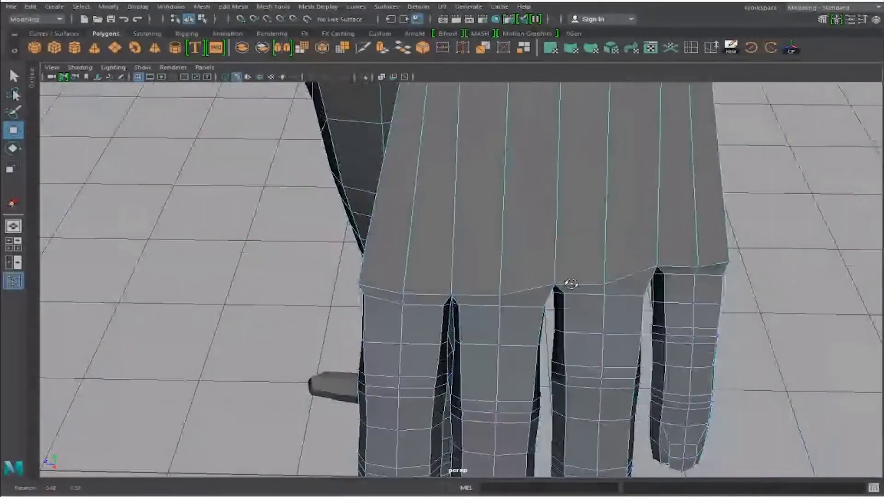
key("3")
left_click(760, 165)
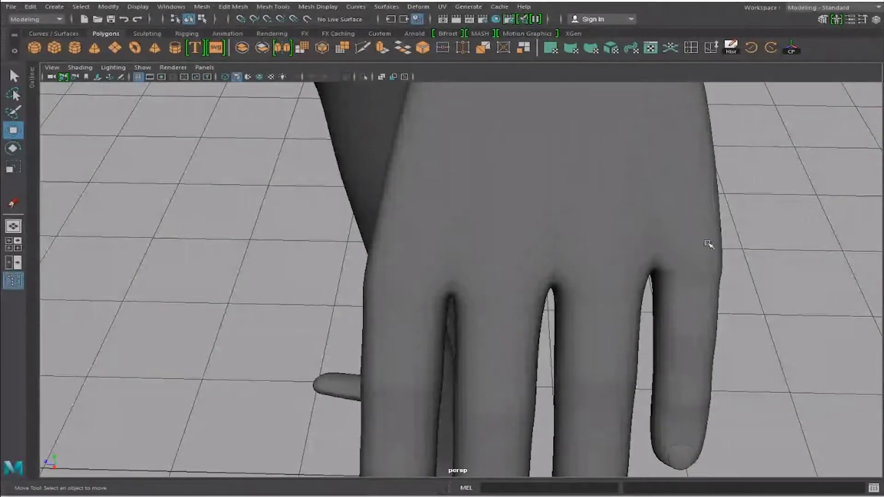
Turn off smooth preview (1), enter vertex mode and select a knuckle vertex between fingers
mouse_move(651, 291)
left_mouse_down("alt")
mouse_move(529, 290)
mouse_move(442, 274)
mouse_move(571, 239)
mouse_move(781, 264)
mouse_move(834, 322)
mouse_move(539, 289)
mouse_move(563, 275)
mouse_move(476, 269)
mouse_move(534, 269)
left_mouse_up("alt")
left_click(564, 275)
key("1")
mouse_move(534, 269)
right_mouse_down("alt")
mouse_move(568, 278)
mouse_move(529, 277)
right_mouse_up("alt")
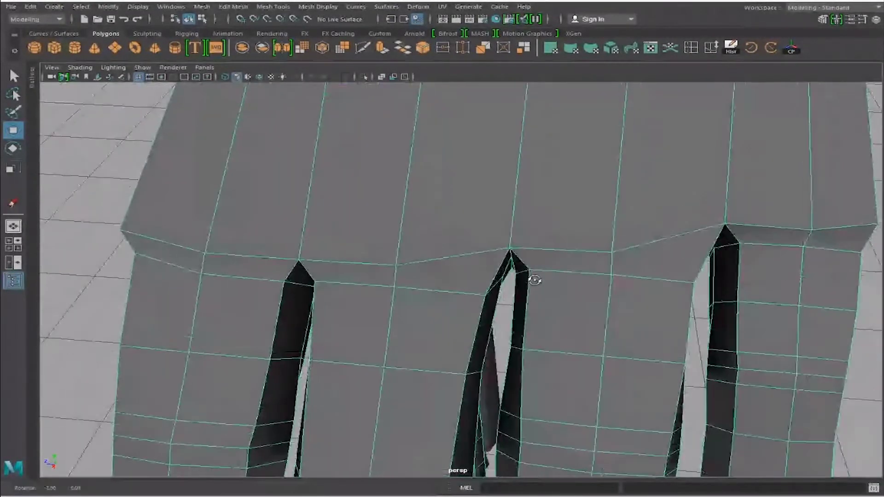
key("F9")
left_click(529, 278)
Snap the finger-base vertices on the palm side into line with the palm edge flow
mouse_move(536, 275)
left_mouse_down("alt")
mouse_move(632, 274)
mouse_move(602, 257)
mouse_move(599, 267)
mouse_move(601, 247)
left_mouse_up("alt")
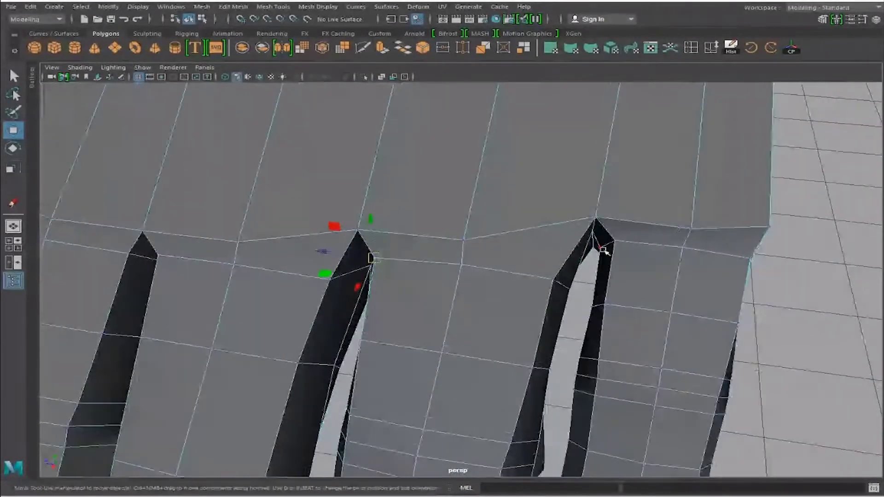
left_click(600, 252)
mouse_move(651, 227)
left_mouse_down("alt")
mouse_move(579, 217)
mouse_move(555, 283)
mouse_move(628, 208)
mouse_move(450, 233)
mouse_move(500, 300)
mouse_move(571, 277)
mouse_move(545, 256)
mouse_move(395, 237)
mouse_move(514, 249)
mouse_move(520, 222)
left_mouse_up("alt")
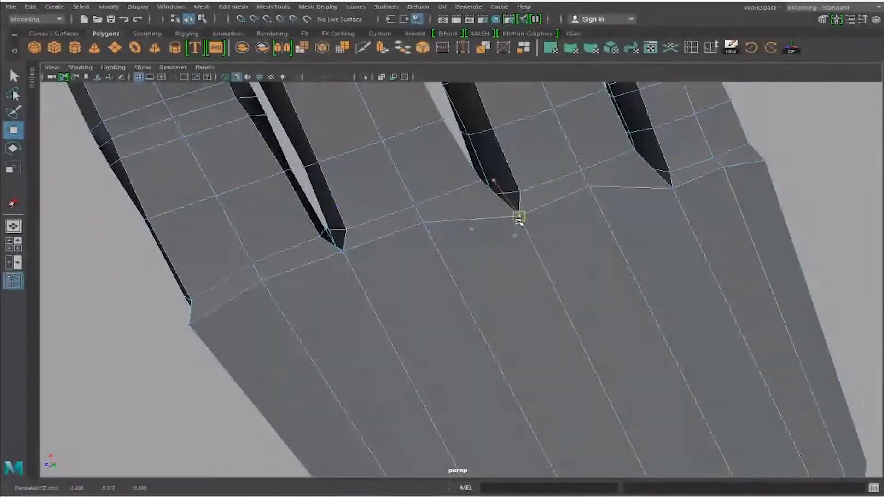
left_click_drag(306, 282, 330, 272, "alt")
left_click(369, 266)
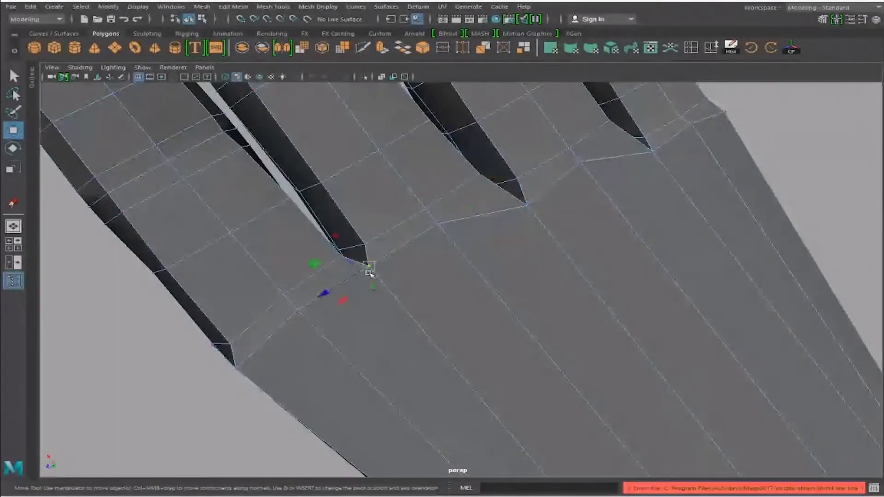
middle_click_drag(369, 266, 379, 273)
left_click(237, 368)
middle_click_drag(237, 368, 247, 371)
Inspect the adjusted finger bases up close from several angles
scroll(539, 253, "down", 5)
mouse_move(539, 253)
left_mouse_down("alt")
mouse_move(533, 272)
mouse_move(570, 259)
mouse_move(438, 291)
mouse_move(501, 258)
mouse_move(612, 295)
mouse_move(538, 312)
mouse_move(547, 330)
left_mouse_up("alt")
scroll(602, 285, "down", 3)
scroll(594, 294, "up", 3)
scroll(546, 329, "up", 2)
scroll(576, 318, "up", 5)
scroll(593, 313, "down", 2)
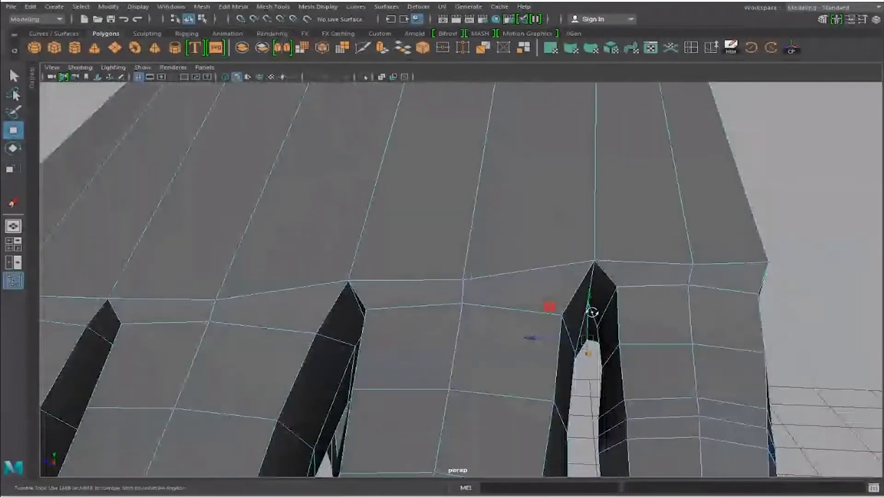
mouse_move(593, 313)
left_mouse_down("alt")
mouse_move(538, 292)
mouse_move(504, 302)
mouse_move(480, 293)
mouse_move(504, 306)
left_mouse_up("alt")
mouse_move(468, 276)
left_mouse_down("alt")
mouse_move(532, 336)
mouse_move(527, 310)
mouse_move(468, 291)
mouse_move(533, 283)
mouse_move(506, 278)
mouse_move(482, 299)
mouse_move(474, 257)
mouse_move(482, 292)
mouse_move(417, 282)
mouse_move(346, 257)
mouse_move(449, 289)
left_mouse_up("alt")
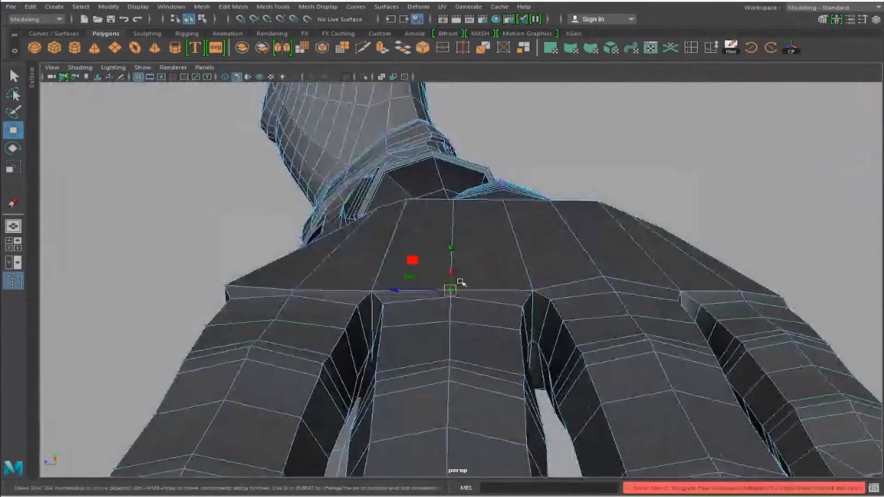
Inspect the thumb-palm junction and finger undersides, framing the vertex and toggling wireframe/shaded display
mouse_move(450, 256)
left_mouse_down("alt")
mouse_move(440, 250)
mouse_move(405, 312)
mouse_move(390, 293)
left_mouse_up("alt")
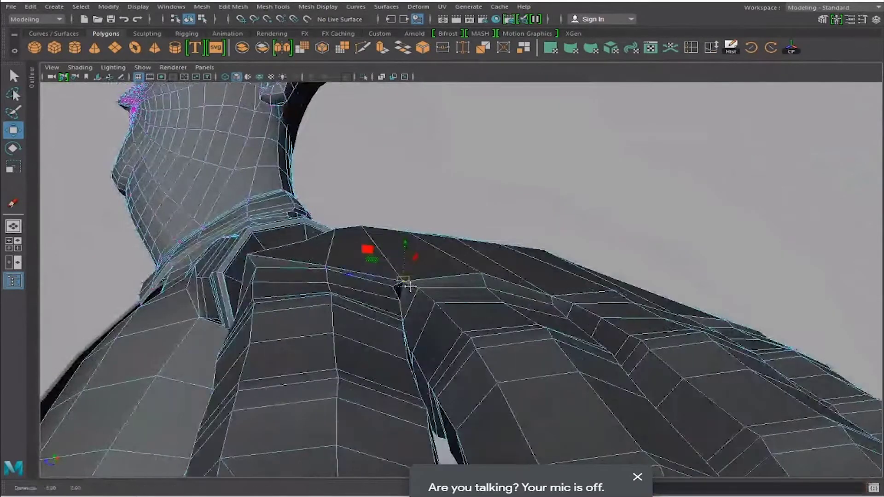
left_click_drag(389, 283, 389, 287, "alt")
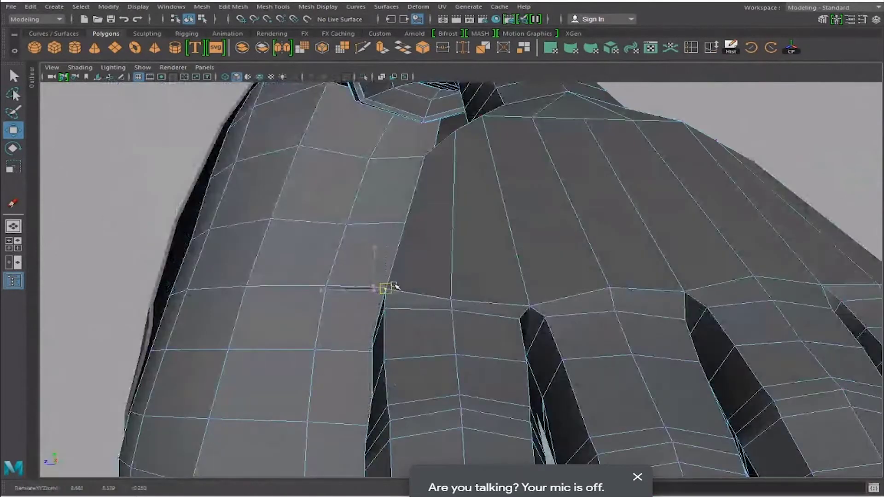
mouse_move(444, 311)
left_mouse_down("alt")
mouse_move(456, 277)
mouse_move(544, 300)
mouse_move(501, 297)
mouse_move(450, 365)
mouse_move(474, 355)
mouse_move(482, 361)
mouse_move(474, 366)
mouse_move(458, 306)
mouse_move(447, 328)
mouse_move(517, 354)
mouse_move(526, 347)
mouse_move(509, 312)
mouse_move(525, 321)
mouse_move(450, 316)
mouse_move(459, 321)
left_mouse_up("alt")
left_click_drag(442, 280, 603, 358, "alt")
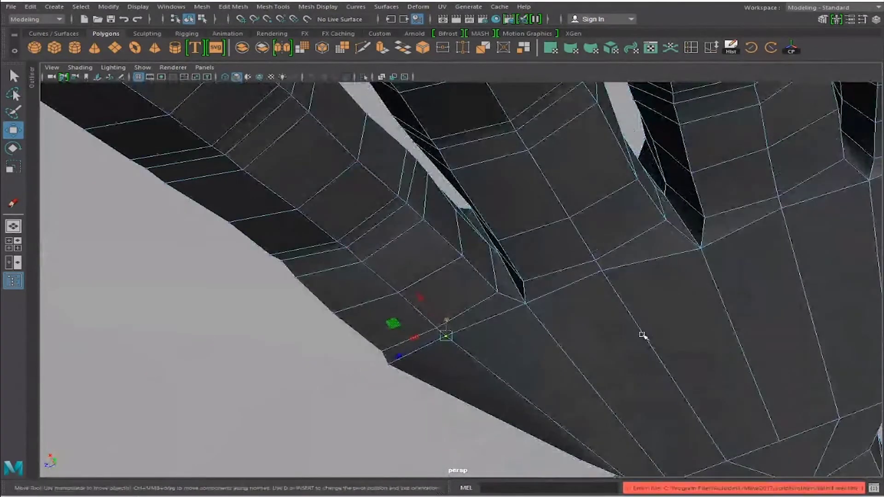
mouse_move(643, 335)
left_mouse_down("alt")
mouse_move(450, 272)
mouse_move(513, 299)
mouse_move(454, 296)
mouse_move(503, 297)
mouse_move(529, 276)
mouse_move(497, 278)
mouse_move(488, 258)
mouse_move(582, 308)
mouse_move(558, 286)
mouse_move(552, 300)
mouse_move(544, 280)
mouse_move(590, 258)
mouse_move(584, 264)
mouse_move(569, 239)
left_mouse_up("alt")
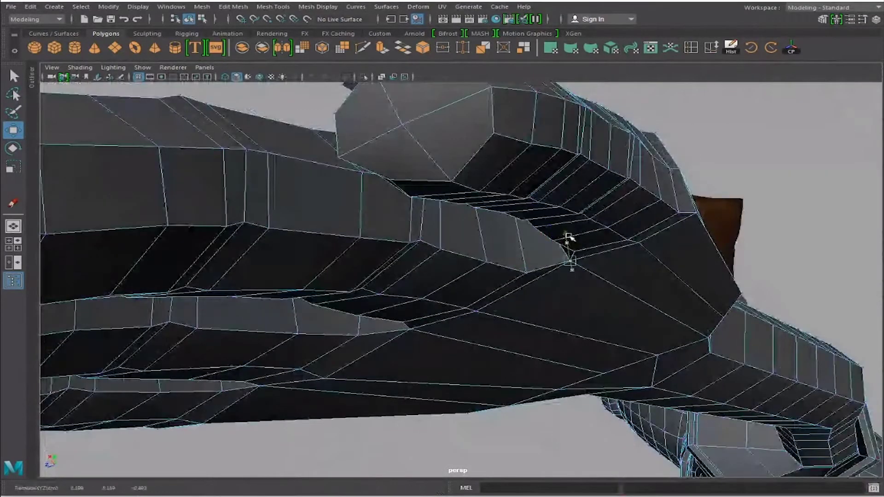
key("f")
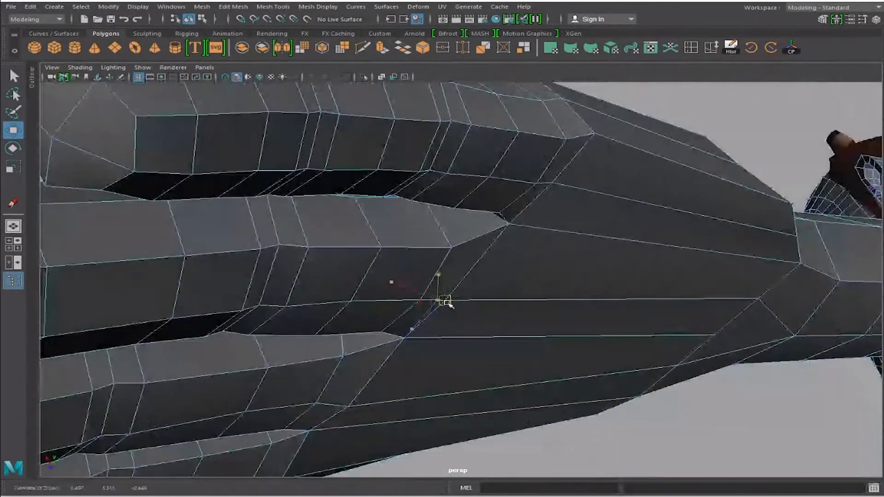
mouse_move(557, 259)
left_mouse_down("alt")
mouse_move(510, 282)
mouse_move(553, 272)
mouse_move(616, 306)
mouse_move(595, 299)
mouse_move(591, 337)
mouse_move(542, 340)
mouse_move(479, 276)
mouse_move(588, 230)
mouse_move(575, 274)
mouse_move(559, 286)
mouse_move(529, 281)
left_mouse_up("alt")
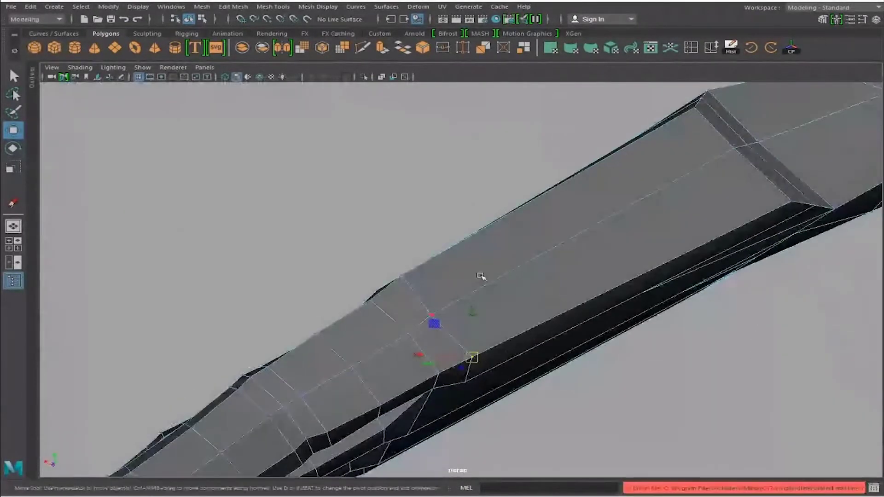
mouse_move(406, 279)
left_mouse_down("alt")
mouse_move(483, 282)
mouse_move(479, 310)
mouse_move(409, 312)
mouse_move(533, 282)
mouse_move(447, 306)
mouse_move(562, 324)
mouse_move(568, 310)
mouse_move(490, 292)
mouse_move(626, 298)
mouse_move(503, 296)
mouse_move(606, 320)
mouse_move(706, 317)
mouse_move(692, 275)
mouse_move(272, 326)
mouse_move(440, 317)
mouse_move(402, 297)
left_mouse_up("alt")
key("4")
key("5")
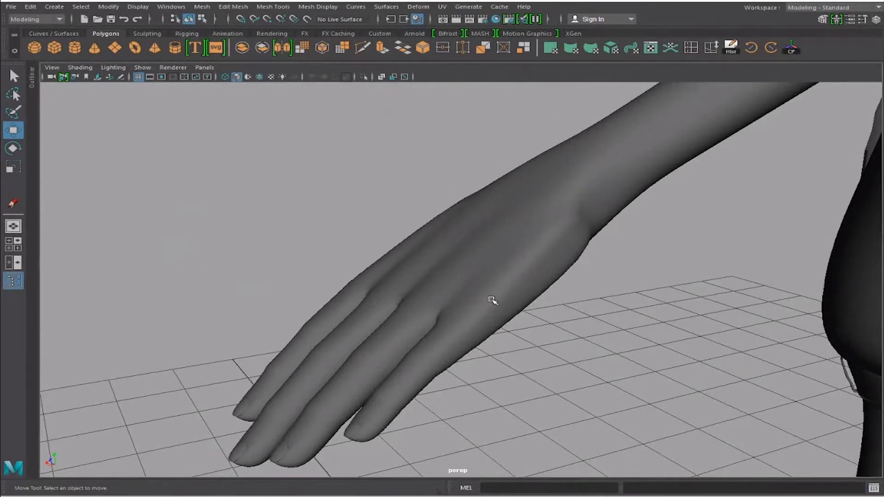
Select the hand mesh, orbit to a new angle and pick a vertex on the arm
left_click(493, 300)
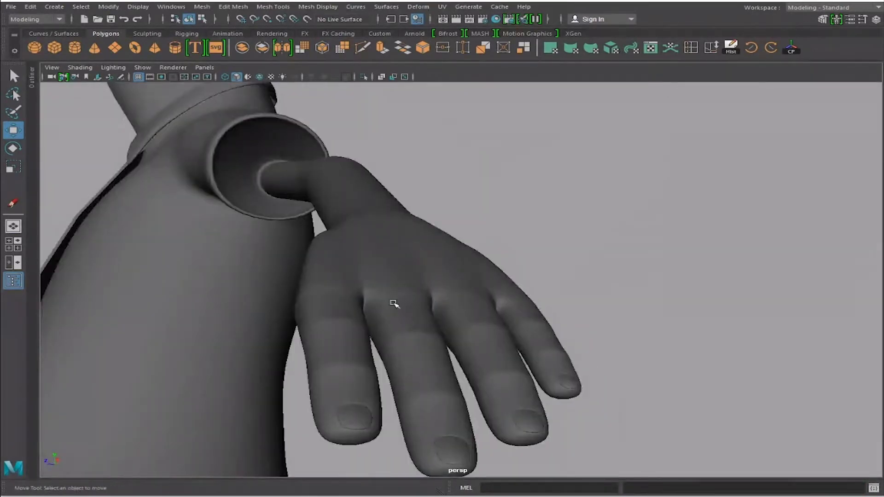
left_click(395, 304)
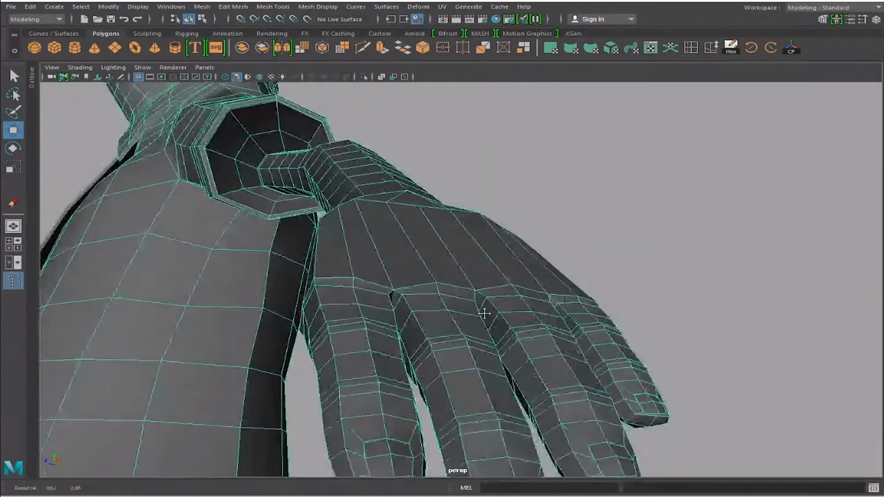
mouse_move(484, 313)
left_mouse_down("alt")
mouse_move(447, 336)
mouse_move(424, 310)
mouse_move(451, 296)
mouse_move(543, 310)
mouse_move(519, 325)
mouse_move(505, 312)
mouse_move(462, 309)
mouse_move(510, 298)
mouse_move(566, 355)
left_mouse_up("alt")
left_click(551, 304)
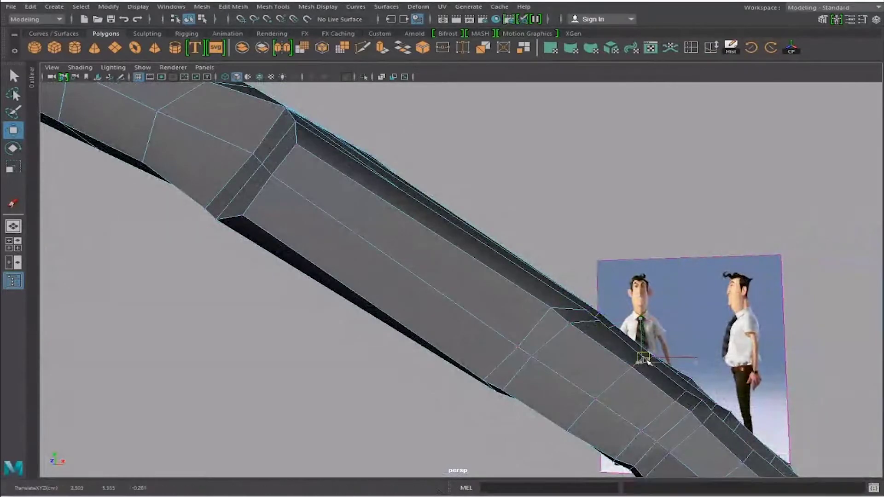
Orbit around the forearm and wrist, ending on a front view of torso, arm and hand
mouse_move(641, 361)
left_mouse_down("alt")
mouse_move(549, 349)
mouse_move(560, 292)
mouse_move(624, 306)
mouse_move(533, 335)
mouse_move(558, 352)
mouse_move(461, 308)
mouse_move(485, 316)
mouse_move(450, 310)
left_mouse_up("alt")
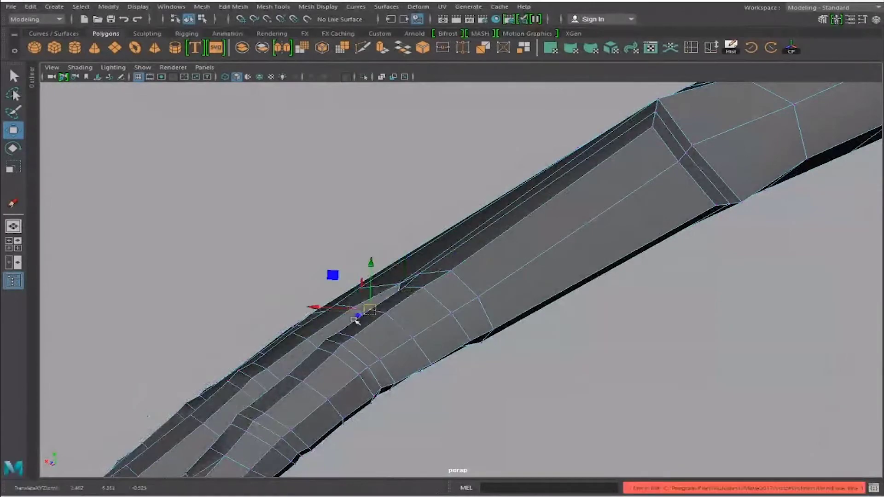
mouse_move(374, 314)
left_mouse_down("alt")
mouse_move(543, 322)
mouse_move(509, 286)
mouse_move(489, 315)
mouse_move(586, 292)
mouse_move(472, 280)
mouse_move(411, 247)
left_mouse_up("alt")
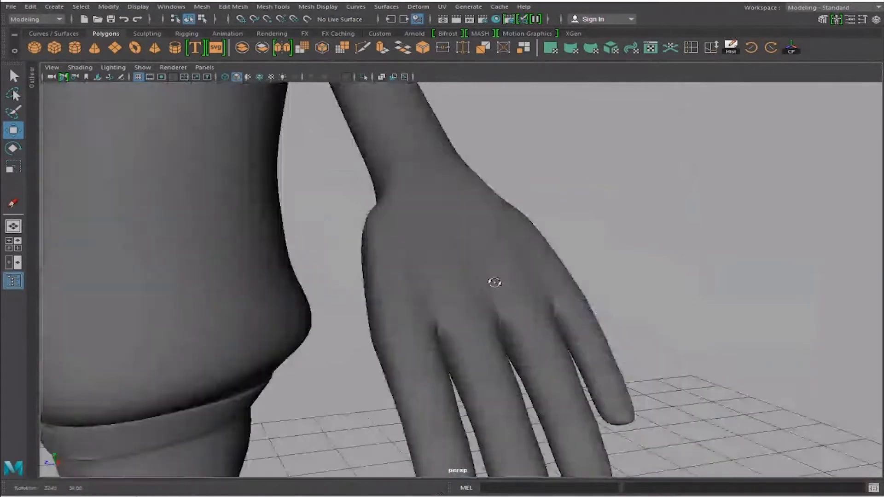
mouse_move(495, 282)
left_mouse_down("alt")
mouse_move(549, 274)
mouse_move(465, 253)
mouse_move(515, 256)
mouse_move(578, 296)
mouse_move(464, 296)
mouse_move(509, 322)
mouse_move(402, 308)
mouse_move(495, 305)
mouse_move(407, 286)
mouse_move(464, 270)
mouse_move(474, 239)
mouse_move(497, 282)
mouse_move(409, 262)
mouse_move(381, 296)
mouse_move(478, 316)
mouse_move(593, 311)
left_mouse_up("alt")
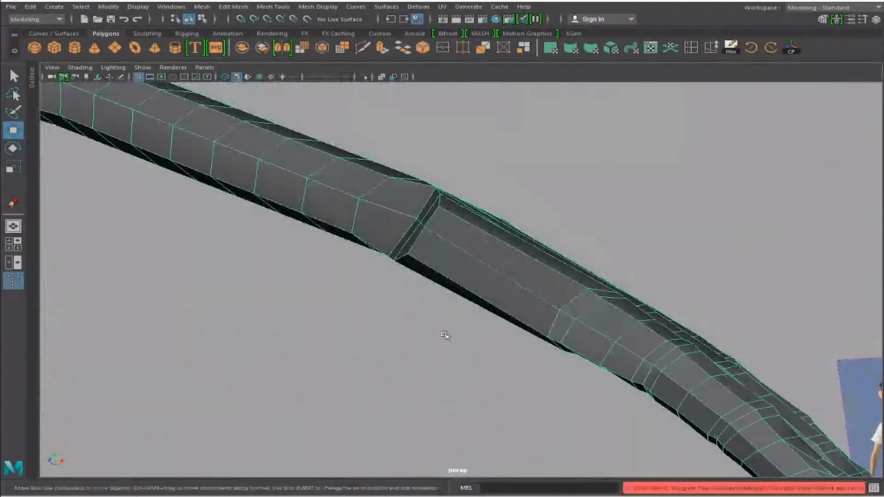
mouse_move(444, 335)
left_mouse_down("alt")
mouse_move(464, 302)
mouse_move(529, 316)
mouse_move(485, 294)
mouse_move(481, 217)
mouse_move(438, 266)
mouse_move(374, 286)
left_mouse_up("alt")
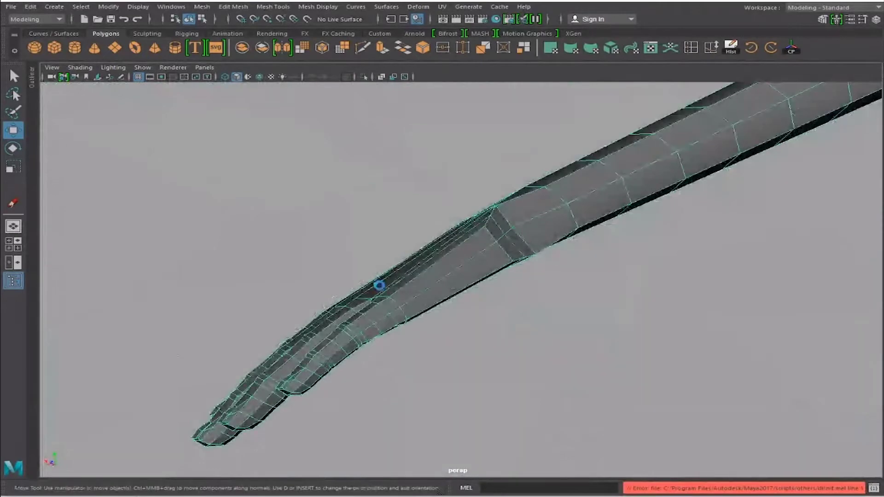
mouse_move(335, 313)
left_mouse_down("alt")
mouse_move(510, 316)
mouse_move(307, 301)
mouse_move(492, 326)
mouse_move(529, 340)
mouse_move(380, 269)
mouse_move(628, 227)
mouse_move(283, 238)
mouse_move(322, 248)
left_mouse_up("alt")
Select the hand mesh and add an edge loop across the back of the hand
mouse_move(322, 249)
right_mouse_down("alt")
mouse_move(452, 264)
mouse_move(148, 254)
right_mouse_up("alt")
left_click(148, 254)
left_click_drag(148, 254, 418, 296, "alt")
right_click_drag(418, 296, 551, 268, "alt")
mouse_move(551, 268)
left_mouse_down("alt")
mouse_move(471, 258)
mouse_move(421, 272)
mouse_move(376, 211)
mouse_move(400, 227)
mouse_move(480, 199)
left_mouse_up("alt")
right_click_drag(480, 200, 474, 275, "shift")
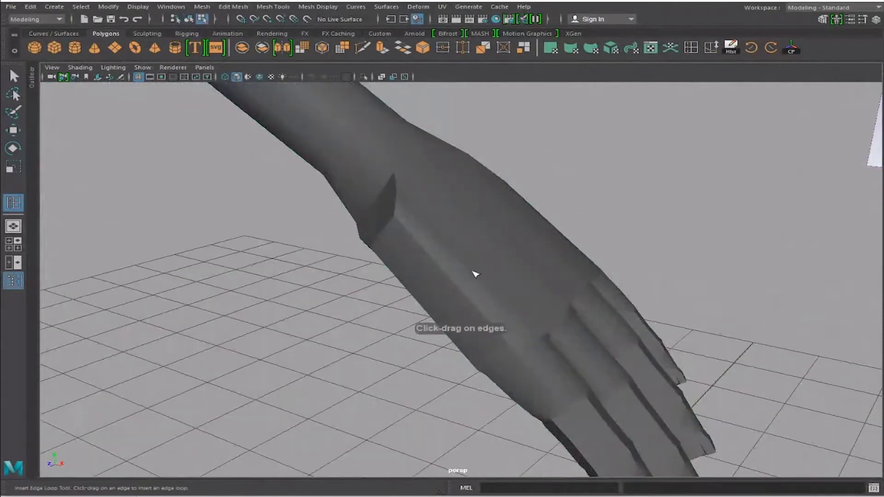
left_click_drag(474, 274, 449, 289, "alt")
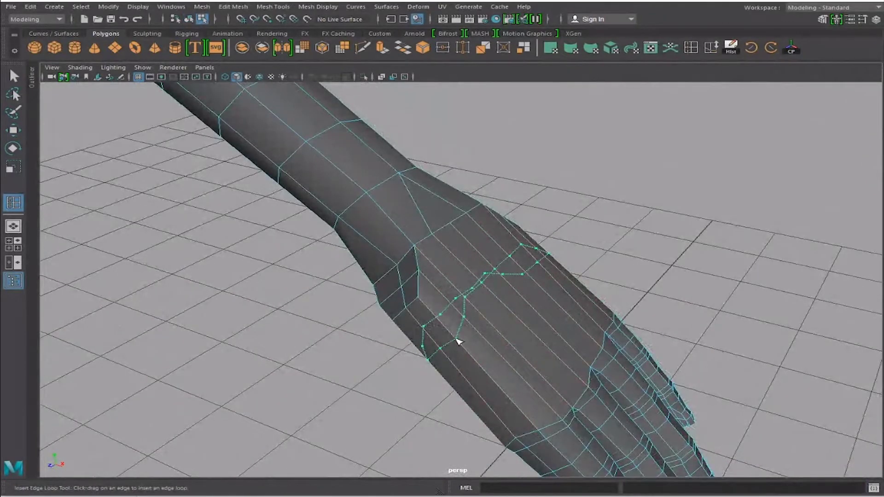
mouse_move(458, 341)
left_mouse_down()
mouse_move(458, 330)
mouse_move(470, 350)
mouse_move(451, 324)
left_mouse_up()
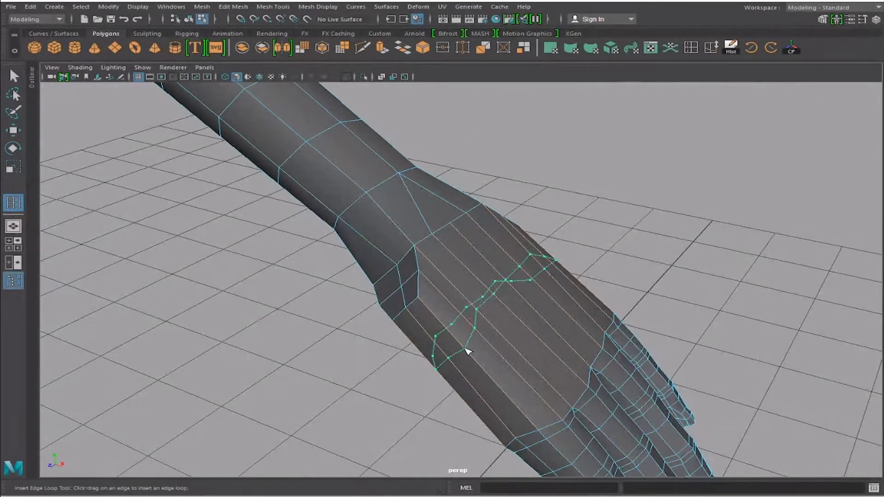
mouse_move(452, 352)
left_mouse_down("alt")
mouse_move(532, 241)
mouse_move(588, 244)
mouse_move(592, 237)
mouse_move(533, 245)
mouse_move(536, 257)
mouse_move(406, 270)
mouse_move(463, 261)
left_mouse_up("alt")
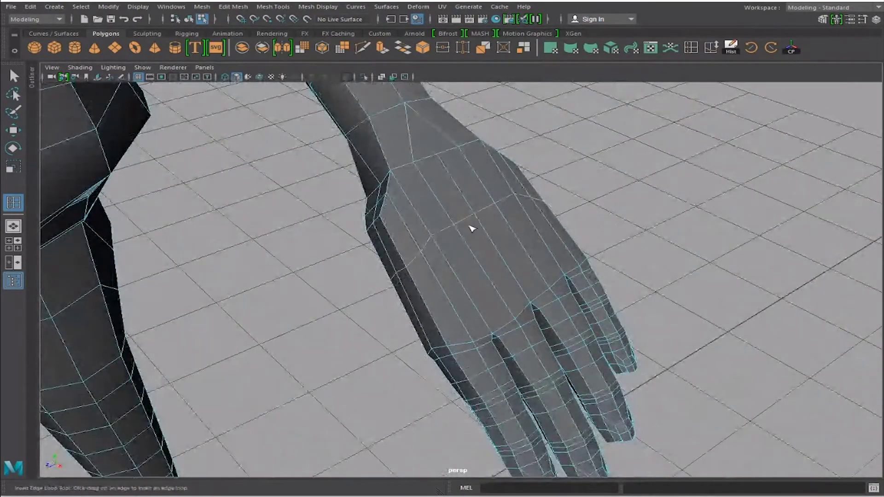
Insert a second edge loop through the hand near the wrist
mouse_move(472, 228)
left_mouse_down("alt")
mouse_move(491, 237)
mouse_move(420, 224)
left_mouse_up("alt")
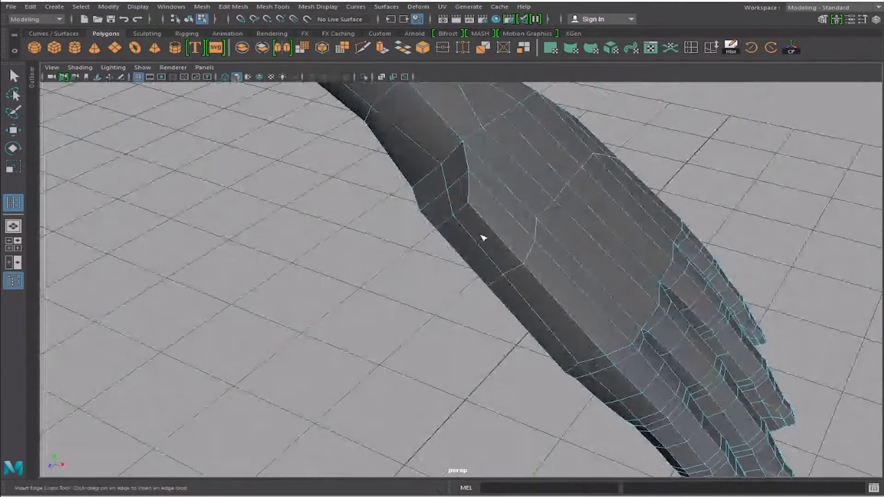
left_click_drag(472, 256, 499, 242, "alt")
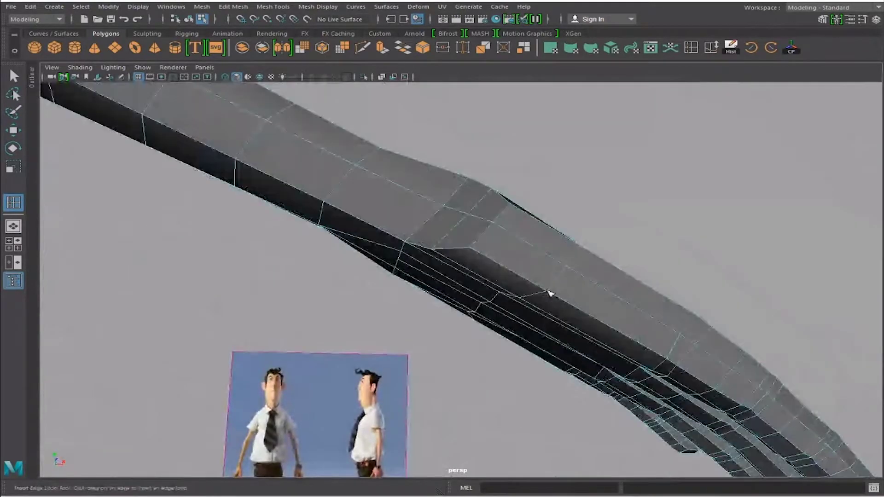
mouse_move(512, 263)
left_mouse_down("alt")
mouse_move(470, 282)
mouse_move(438, 340)
left_mouse_up("alt")
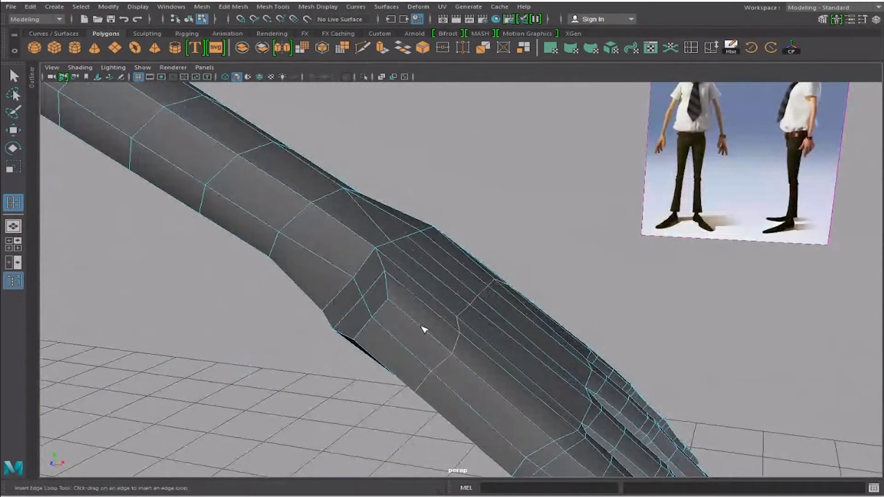
left_click(423, 326)
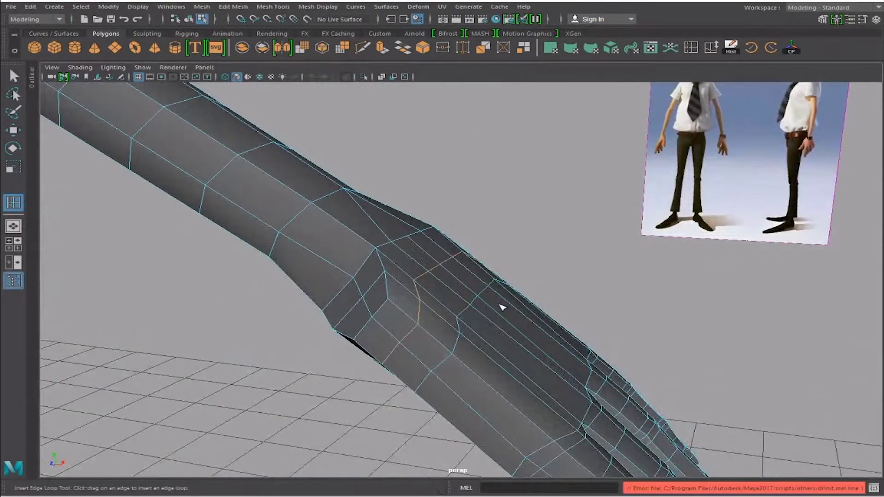
Select a face on the side of the hand beside the new loop
left_click_drag(493, 337, 466, 281, "alt")
left_click(497, 280)
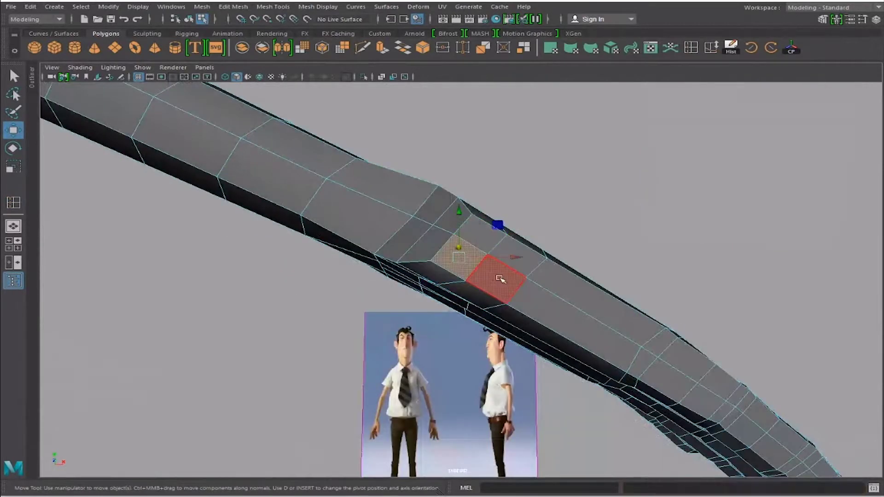
left_click(518, 258)
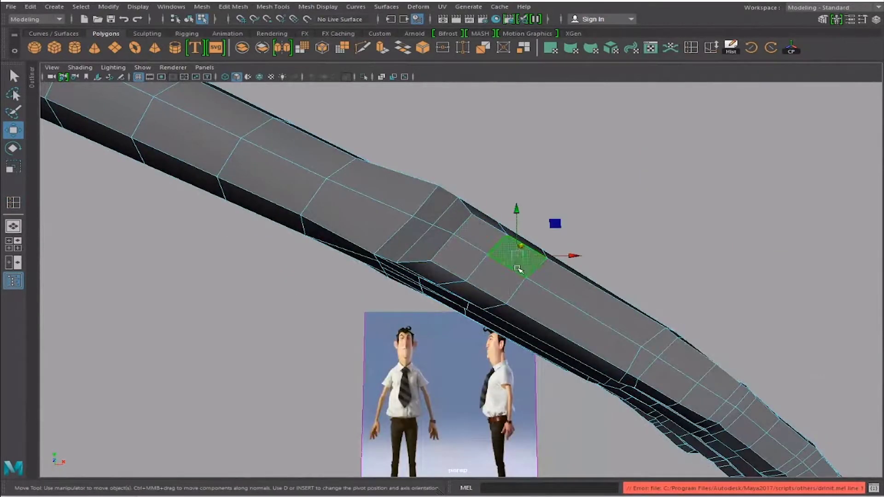
mouse_move(508, 253)
left_mouse_down("alt")
mouse_move(355, 276)
mouse_move(429, 303)
mouse_move(470, 300)
mouse_move(443, 324)
mouse_move(370, 354)
left_mouse_up("alt")
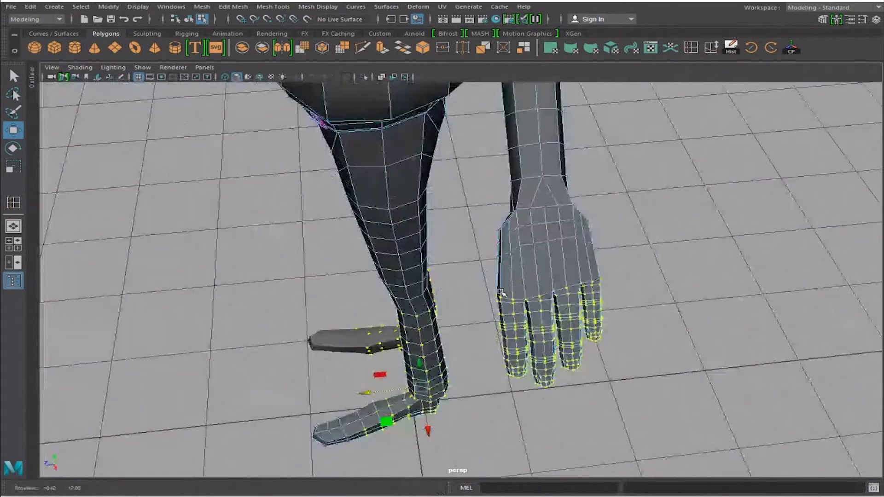
left_click_drag(473, 369, 517, 244, "alt")
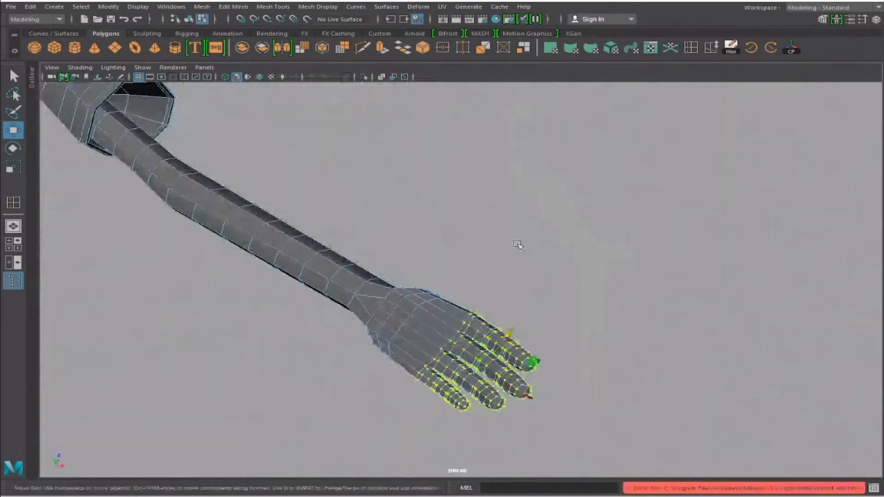
scroll(517, 245, "up", 3)
mouse_move(406, 399)
left_mouse_down("alt")
mouse_move(435, 400)
mouse_move(567, 357)
mouse_move(631, 409)
mouse_move(519, 373)
mouse_move(534, 354)
left_mouse_up("alt")
key("space")
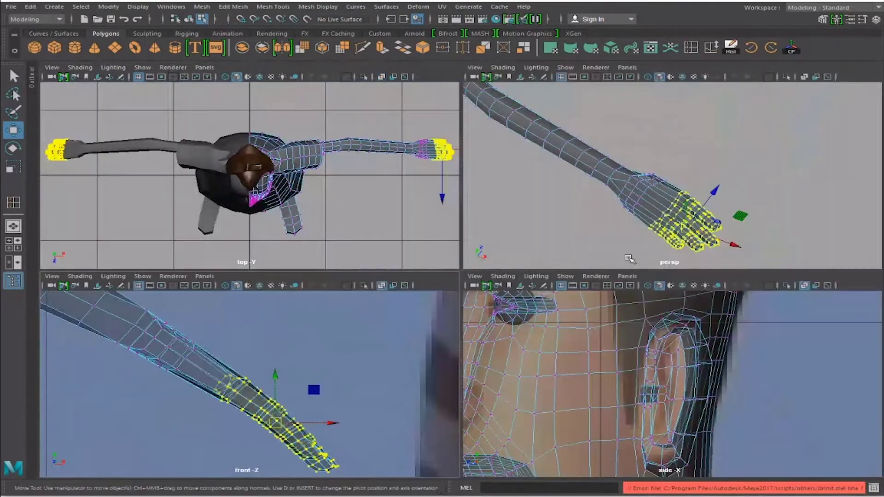
key("space")
key("space")
key("space")
mouse_move(515, 284)
left_mouse_down("alt")
mouse_move(653, 188)
mouse_move(478, 308)
mouse_move(434, 300)
mouse_move(645, 276)
mouse_move(529, 260)
mouse_move(537, 271)
mouse_move(569, 241)
mouse_move(550, 238)
left_mouse_up("alt")
Slide a back-of-hand vertex along its loop and pull it down near the wrist
left_click(566, 229)
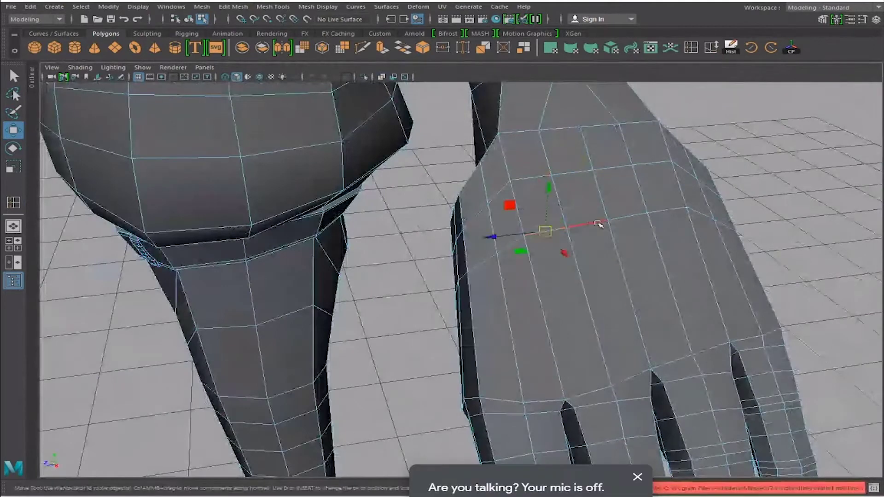
mouse_move(646, 237)
left_mouse_down("alt")
mouse_move(607, 213)
mouse_move(484, 310)
mouse_move(368, 279)
left_mouse_up("alt")
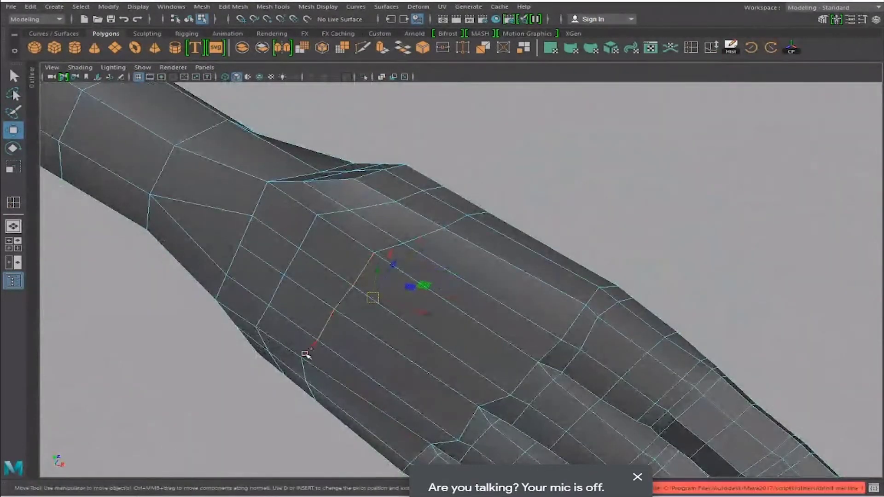
left_click_drag(447, 276, 488, 258, "alt")
left_click(711, 47)
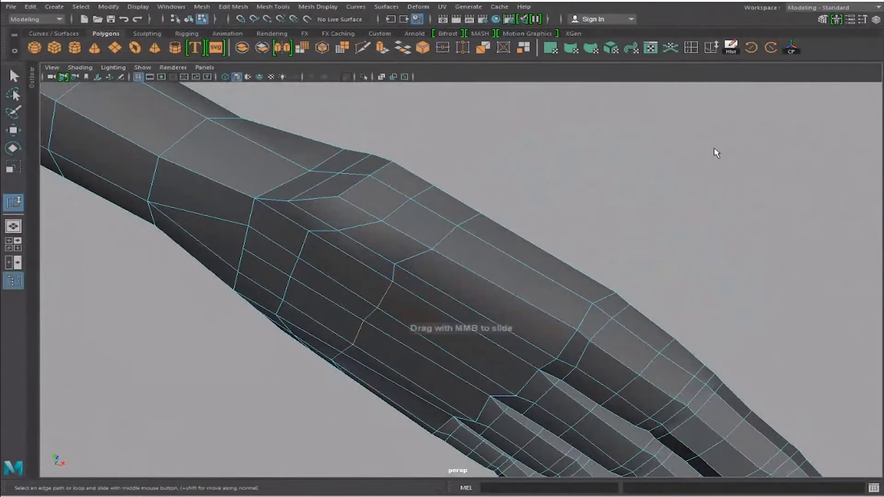
left_click_drag(716, 154, 575, 226, "alt")
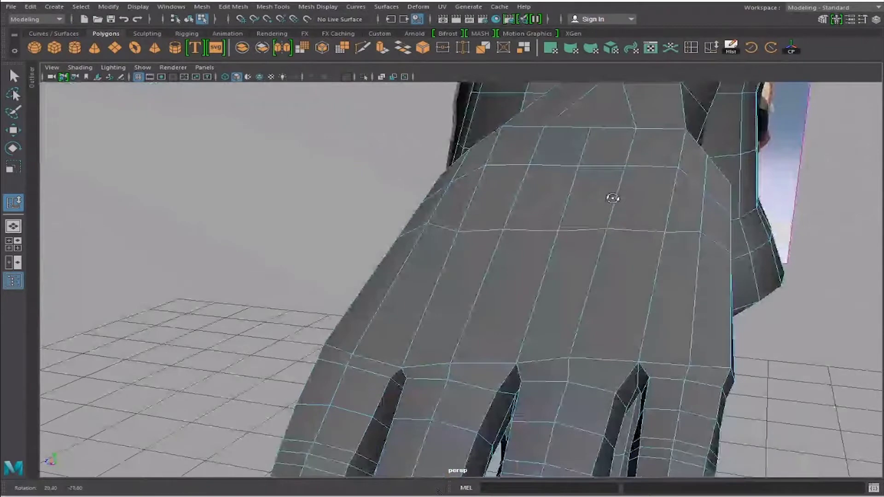
mouse_move(613, 198)
left_mouse_down("alt")
mouse_move(433, 239)
mouse_move(458, 256)
mouse_move(476, 235)
mouse_move(618, 237)
mouse_move(737, 202)
left_mouse_up("alt")
key("w")
key("f")
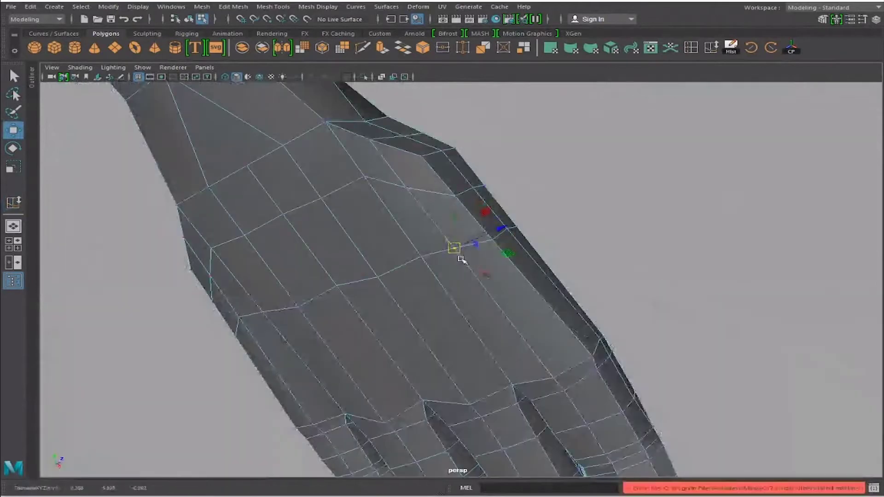
left_click_drag(461, 257, 551, 257, "alt")
mouse_move(353, 256)
left_mouse_down()
mouse_move(356, 267)
mouse_move(384, 264)
left_mouse_up()
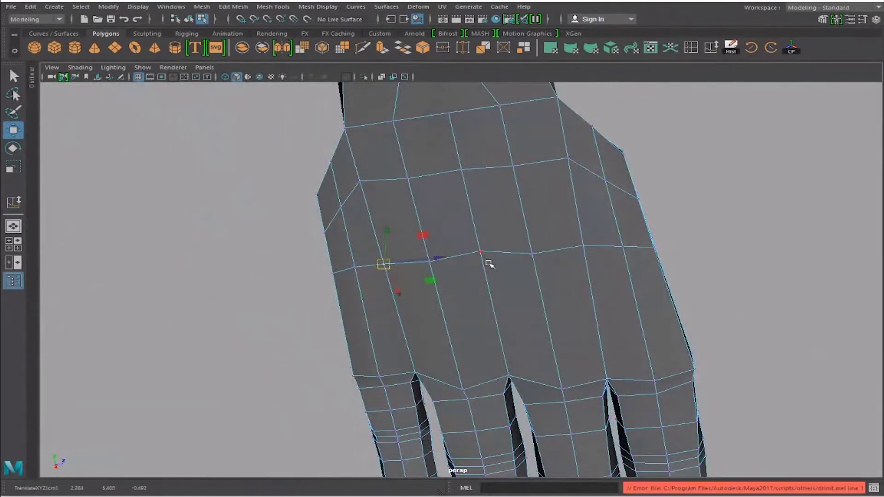
Shift another back-of-hand vertex sideways and slide its edge loop
mouse_move(482, 254)
left_mouse_down("alt")
mouse_move(635, 247)
mouse_move(468, 192)
mouse_move(538, 190)
mouse_move(553, 247)
mouse_move(470, 230)
mouse_move(589, 221)
mouse_move(438, 178)
mouse_move(442, 201)
mouse_move(478, 206)
mouse_move(414, 187)
mouse_move(327, 204)
left_mouse_up("alt")
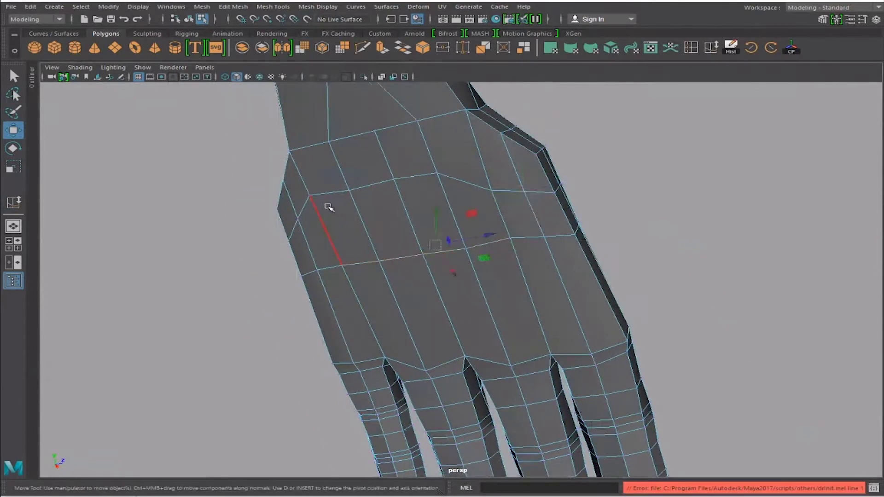
left_click(330, 193)
left_click_drag(413, 177, 455, 168)
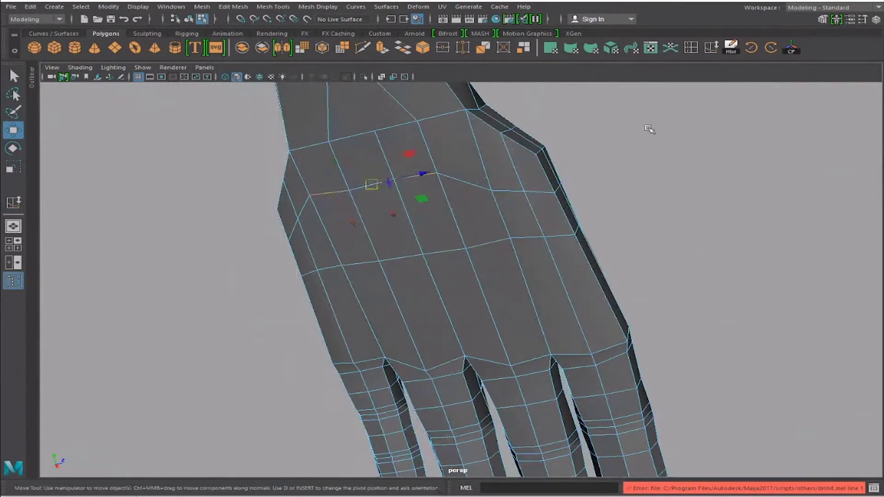
left_click(711, 48)
mouse_move(681, 142)
left_mouse_down("alt")
mouse_move(399, 233)
mouse_move(478, 177)
mouse_move(522, 164)
mouse_move(507, 206)
mouse_move(300, 188)
mouse_move(421, 205)
mouse_move(523, 154)
mouse_move(493, 167)
mouse_move(470, 223)
mouse_move(561, 237)
mouse_move(513, 223)
mouse_move(507, 261)
mouse_move(527, 261)
left_mouse_up("alt")
key("w")
Slide a wrist vertex on the back of the hand down toward the fingers
left_click(529, 229)
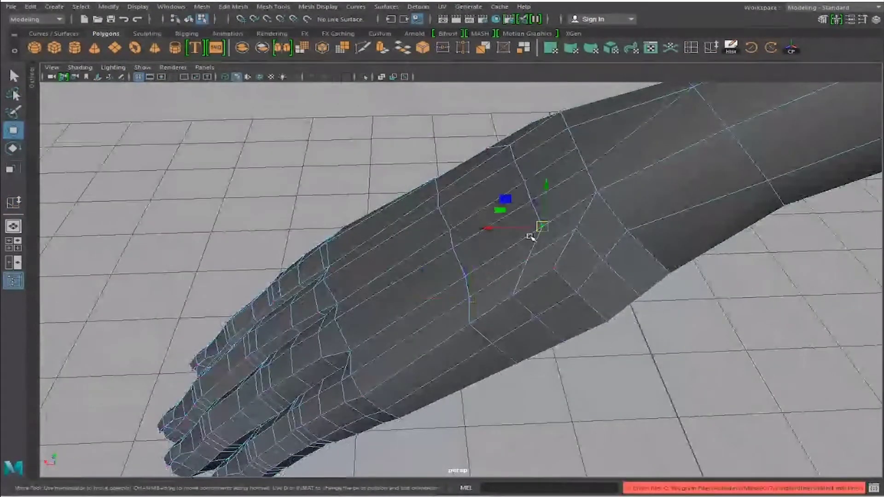
left_click_drag(530, 228, 559, 233, "alt")
left_click_drag(511, 165, 546, 217)
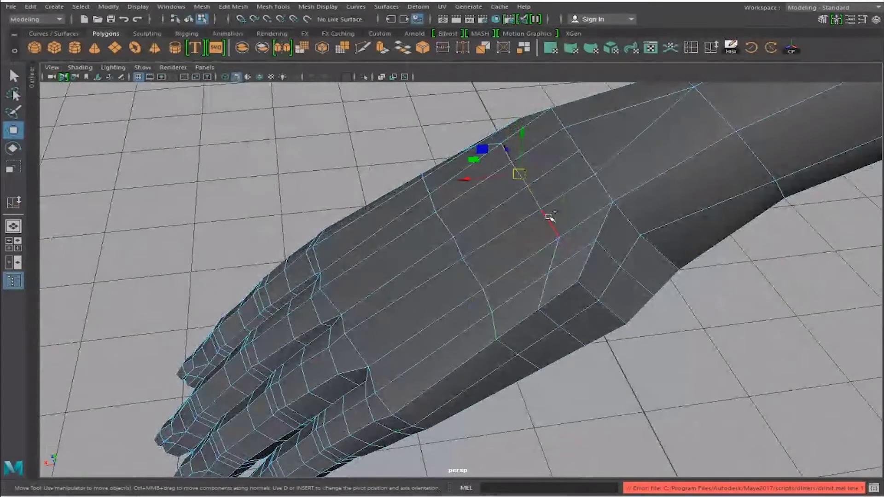
left_click(696, 53)
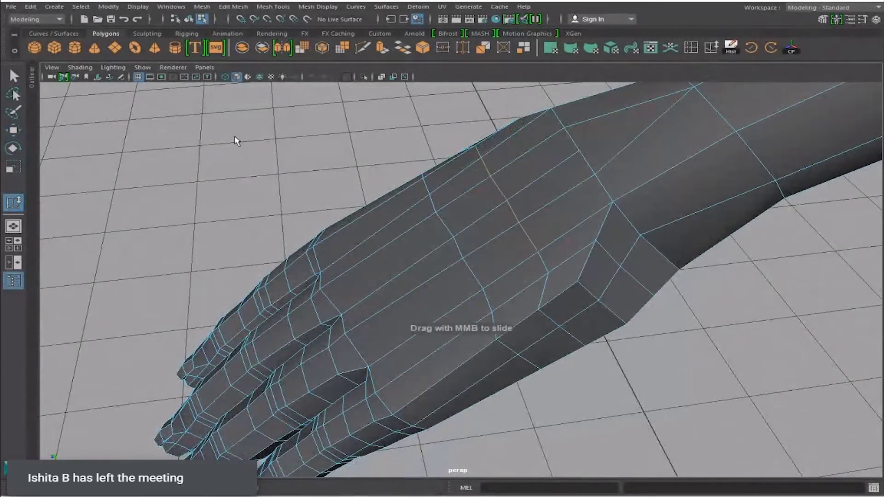
mouse_move(316, 187)
left_mouse_down("alt")
mouse_move(466, 256)
mouse_move(277, 144)
left_mouse_up("alt")
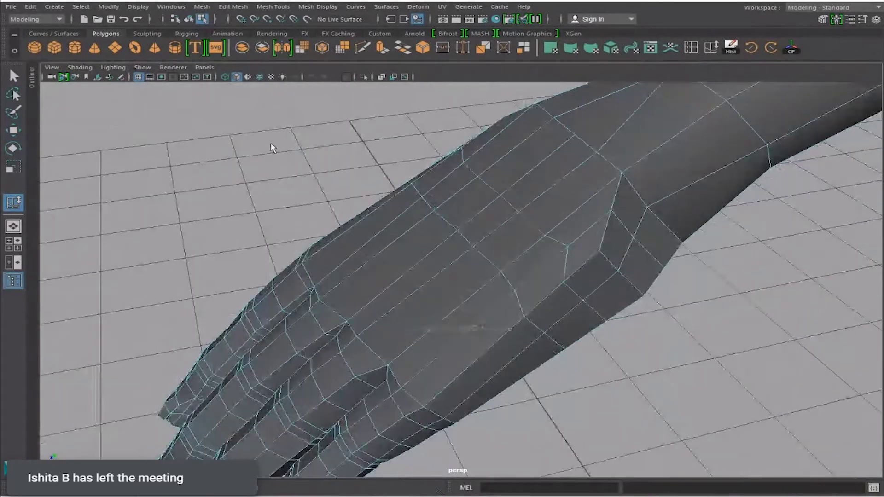
key("w")
Zoom out to see the arm and reference, then open the viewport Show menu
mouse_move(564, 251)
left_mouse_down("alt")
mouse_move(558, 266)
mouse_move(624, 251)
mouse_move(375, 227)
mouse_move(504, 167)
mouse_move(485, 200)
mouse_move(393, 155)
mouse_move(424, 178)
mouse_move(451, 248)
left_mouse_up("alt")
scroll(306, 207, "down", 5)
mouse_move(306, 207)
left_mouse_down("alt")
mouse_move(325, 245)
mouse_move(468, 228)
left_mouse_up("alt")
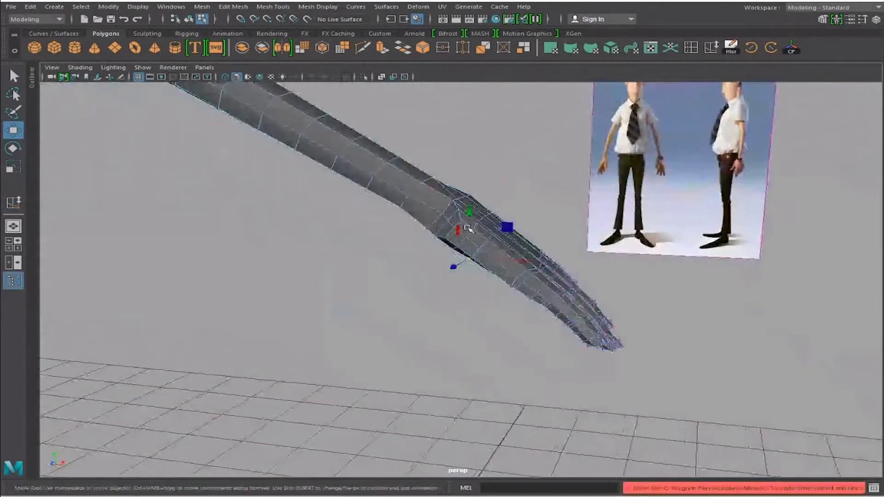
scroll(433, 212, "down", 5)
mouse_move(700, 381)
left_mouse_down("alt")
mouse_move(662, 330)
mouse_move(505, 298)
left_mouse_up("alt")
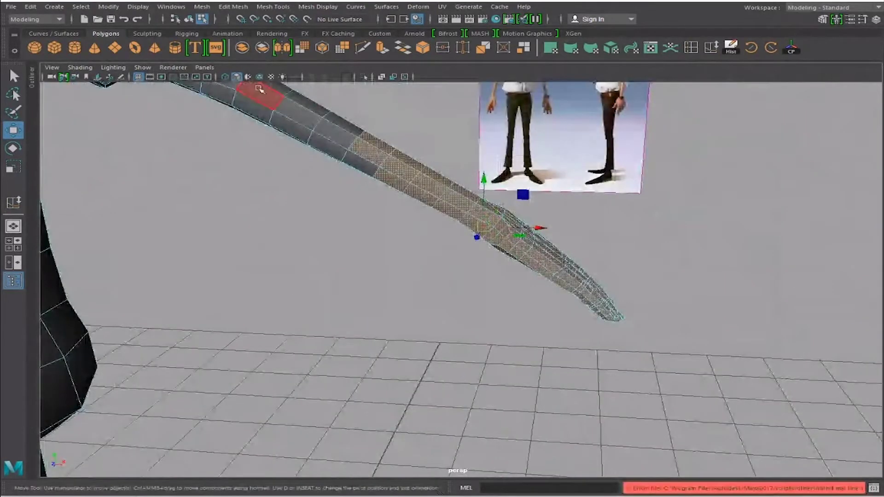
left_click(205, 67)
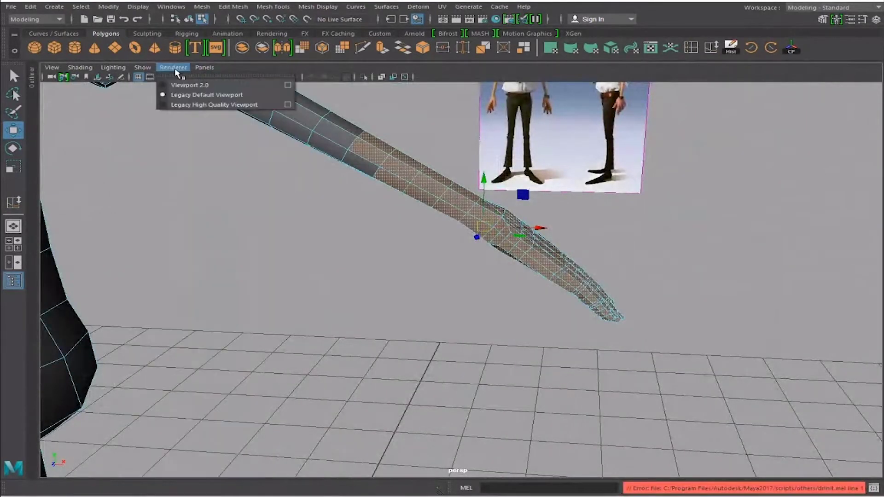
mouse_move(179, 84)
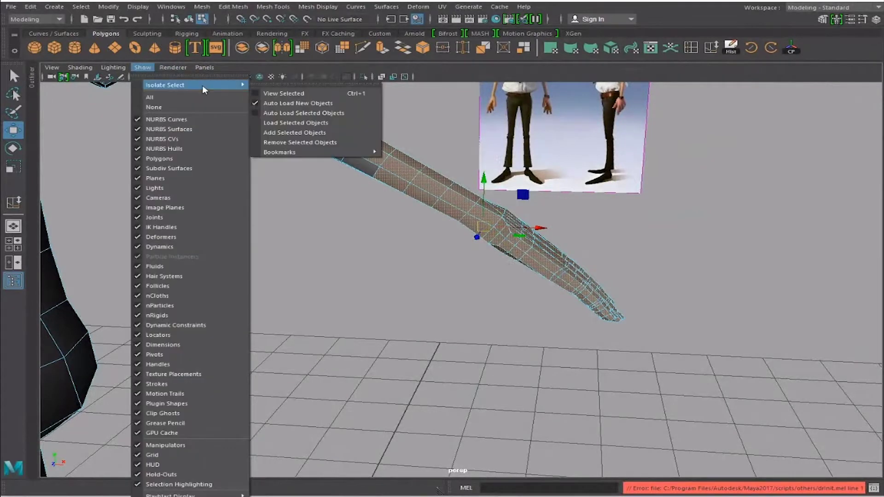
Show only the arm, switch to object mode with F8, and select the arm mesh
left_click(284, 94)
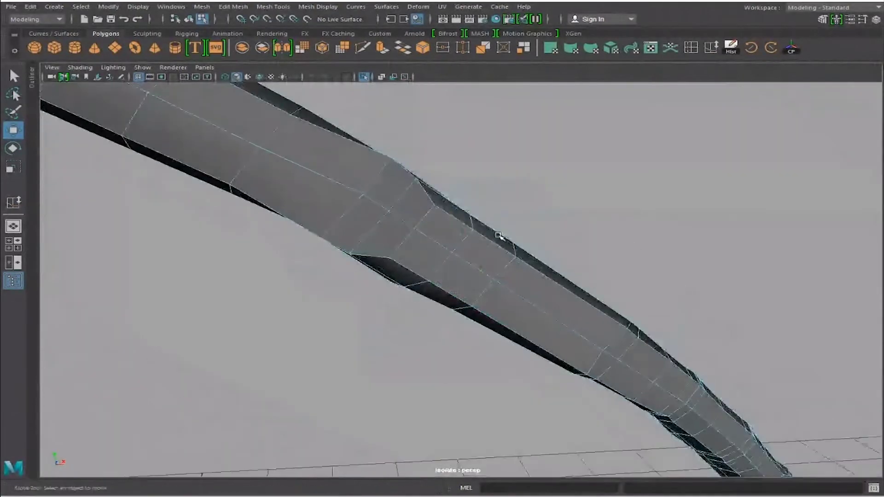
mouse_move(556, 224)
left_mouse_down("alt")
mouse_move(279, 237)
mouse_move(573, 272)
left_mouse_up("alt")
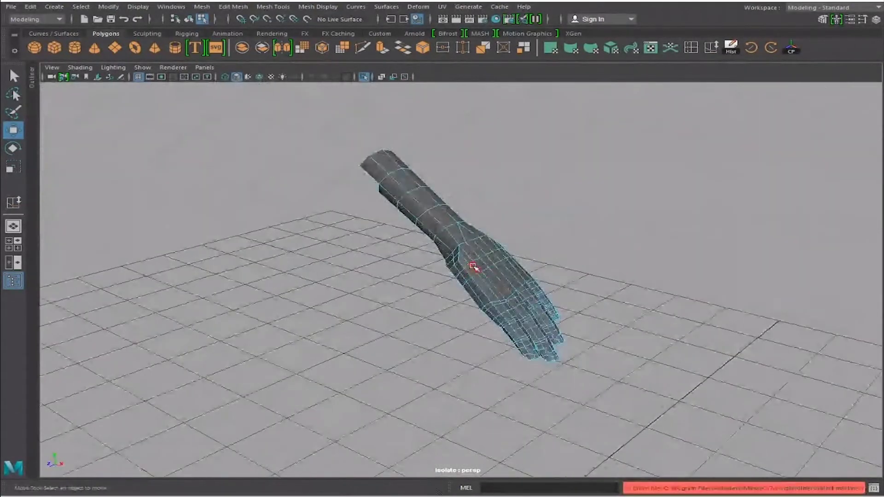
key("F8")
left_click(513, 254)
scroll(426, 290, "down", 5)
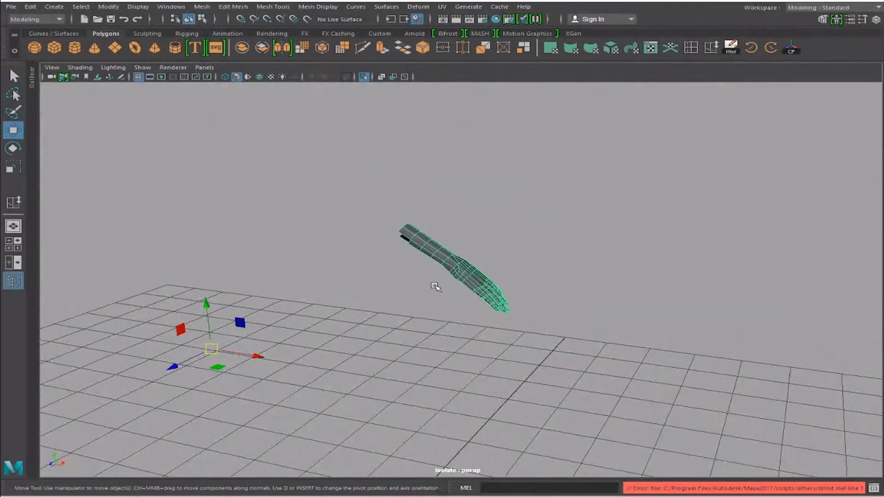
scroll(469, 263, "down", 2)
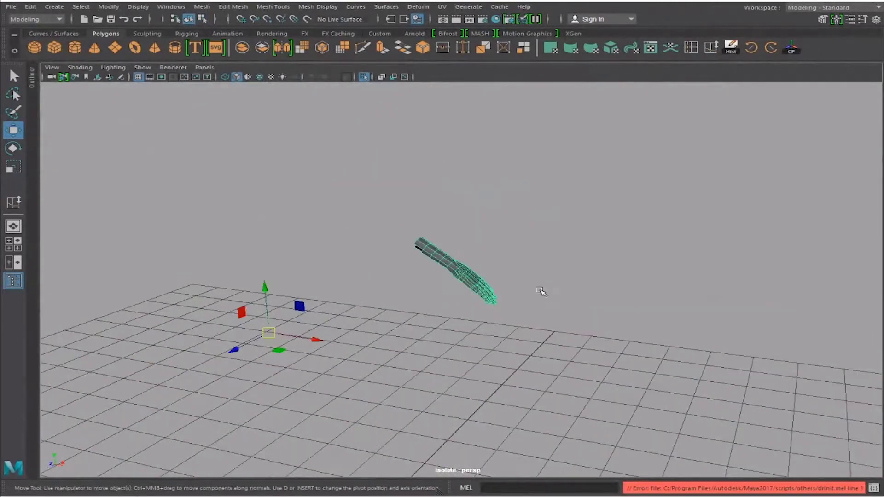
Toggle Isolate Select on the arm mesh, then turn isolation off again
left_click(142, 67)
mouse_move(180, 85)
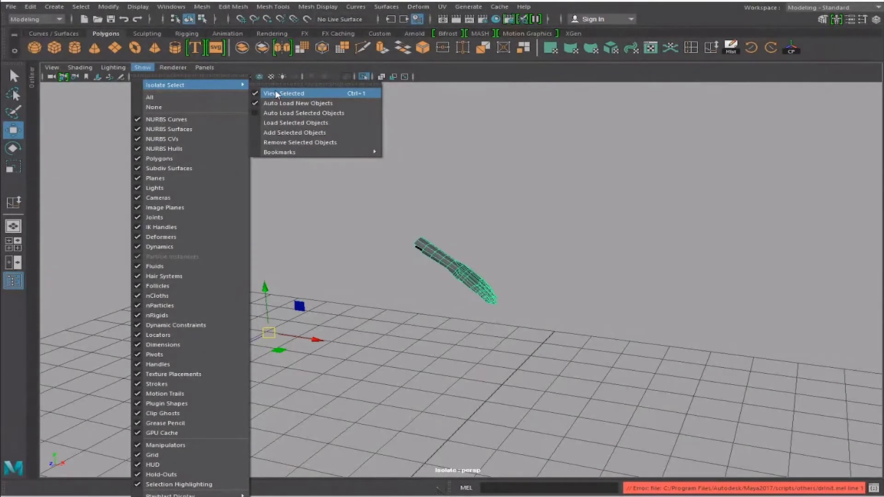
left_click(277, 94)
left_click(474, 261)
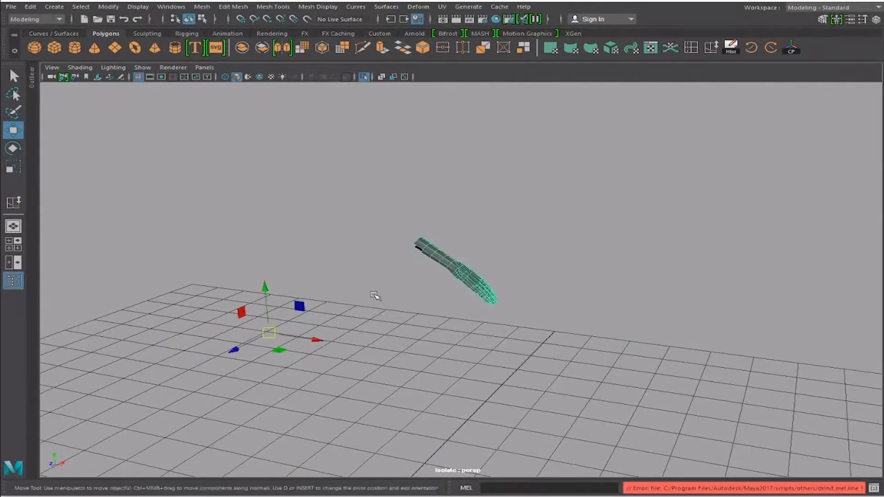
left_click(142, 67)
left_click(257, 94)
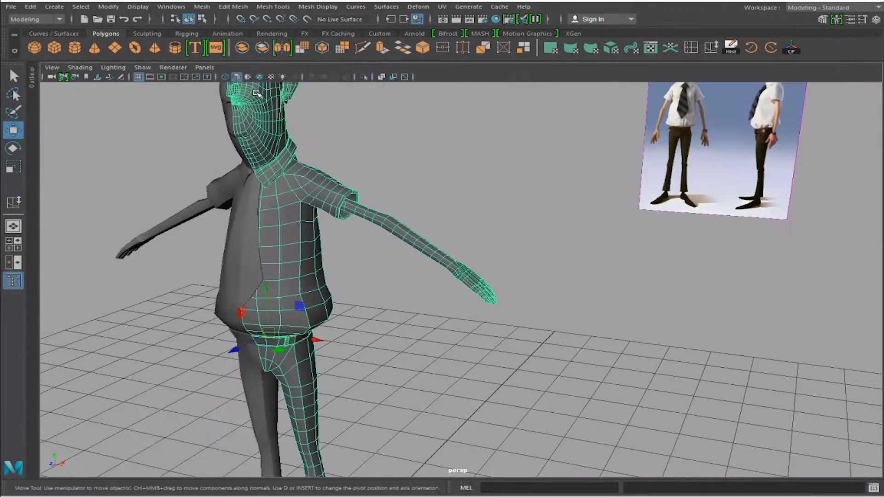
Select the hand part and isolate it with Isolate Select > View Selected
left_click(467, 277)
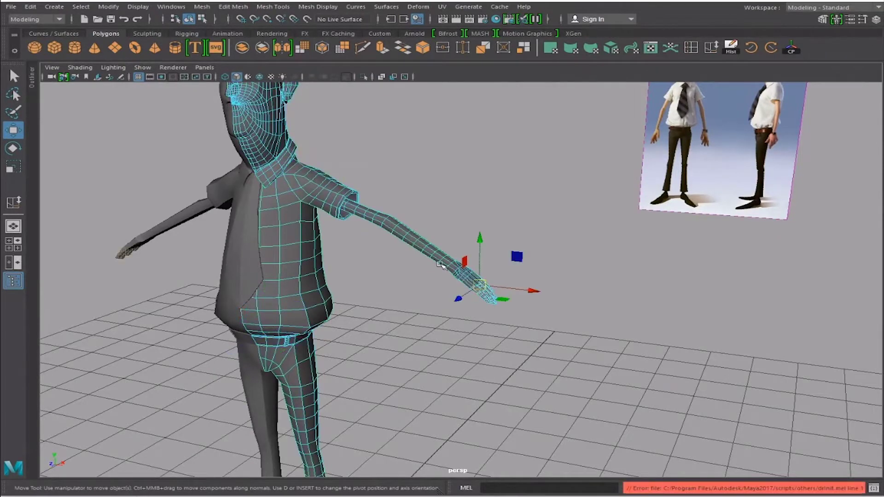
left_click(443, 248)
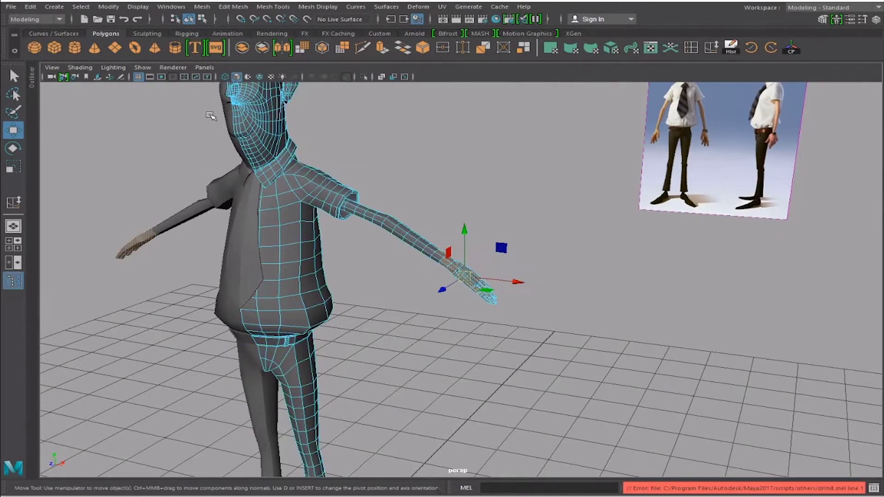
left_click(142, 67)
left_click(273, 94)
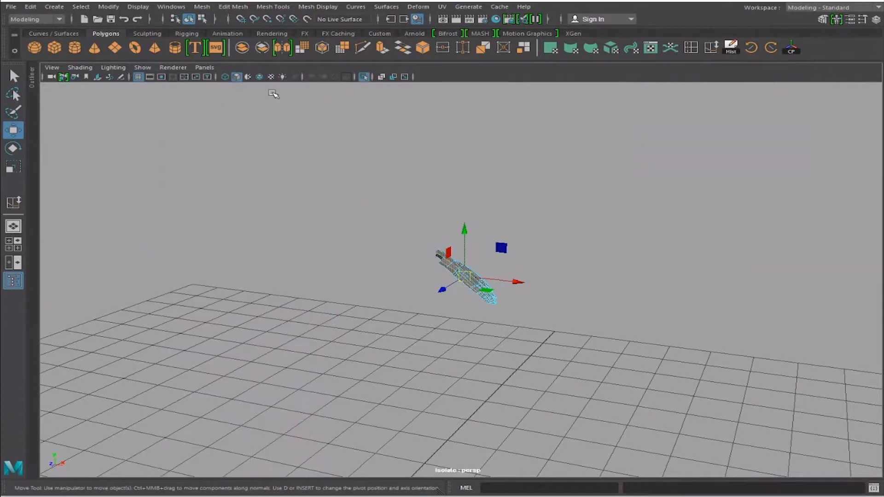
Frame the isolated hand and pick a first face on its side near the wrist
key("f")
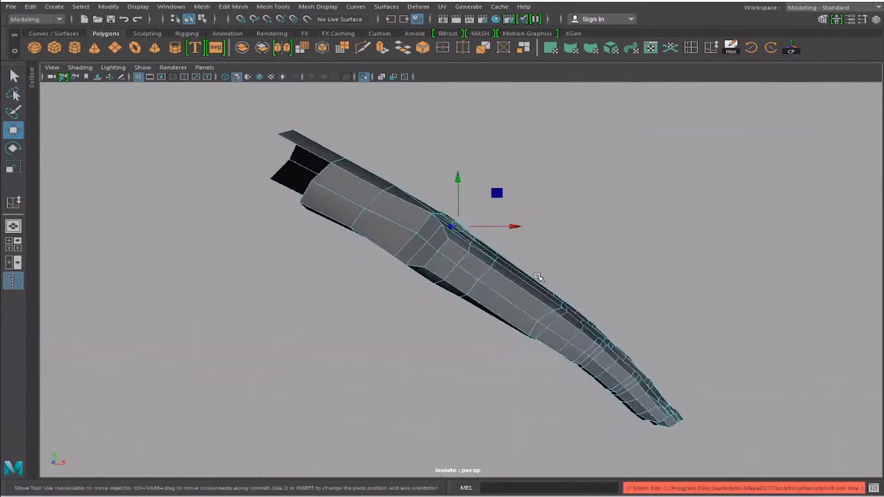
scroll(507, 274, "up", 5)
scroll(472, 263, "down", 2)
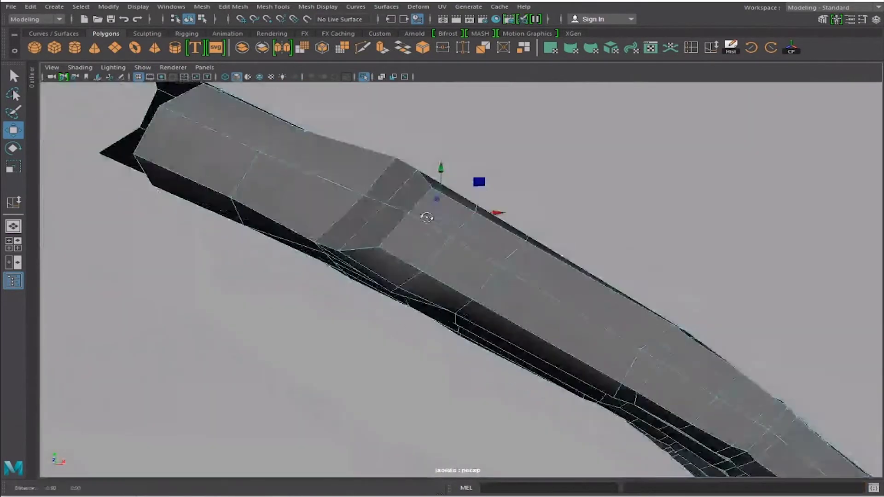
scroll(427, 217, "down", 5)
left_click_drag(410, 178, 454, 182, "alt")
scroll(507, 193, "up", 6)
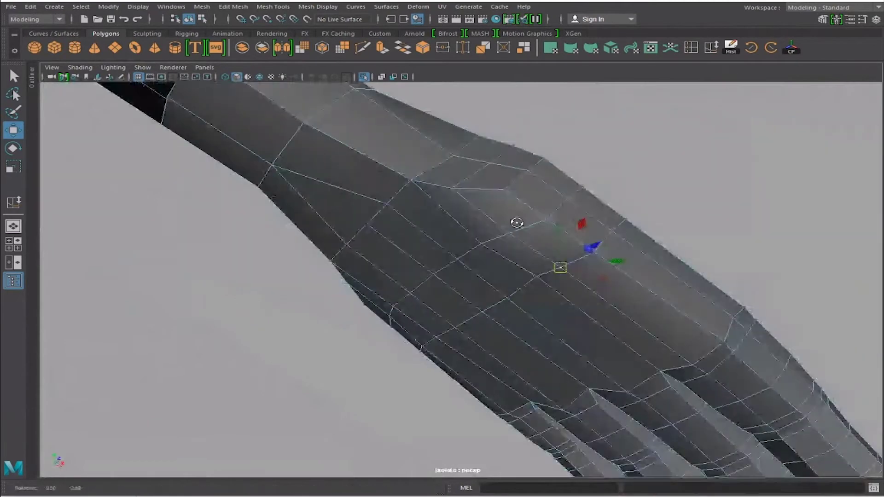
scroll(517, 223, "down", 3)
left_click(559, 256)
mouse_move(559, 255)
left_mouse_down()
mouse_move(451, 225)
mouse_move(465, 222)
mouse_move(454, 213)
mouse_move(511, 233)
mouse_move(529, 205)
left_mouse_up()
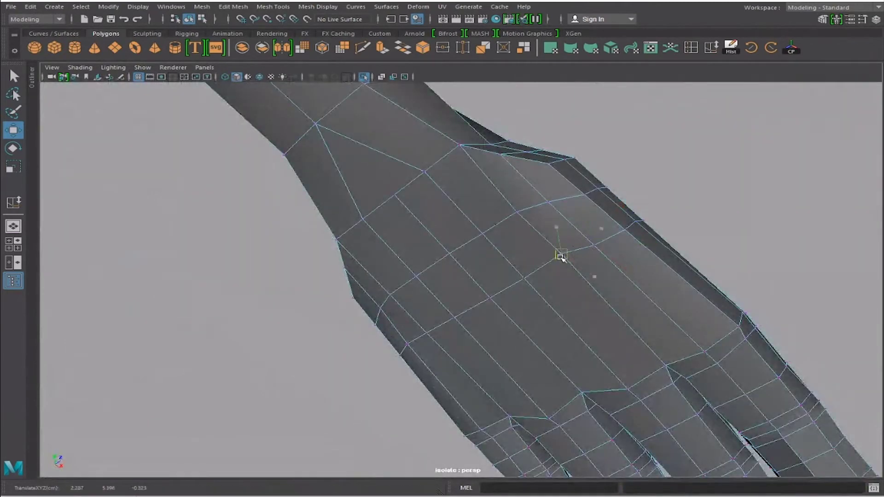
scroll(561, 258, "down", 2)
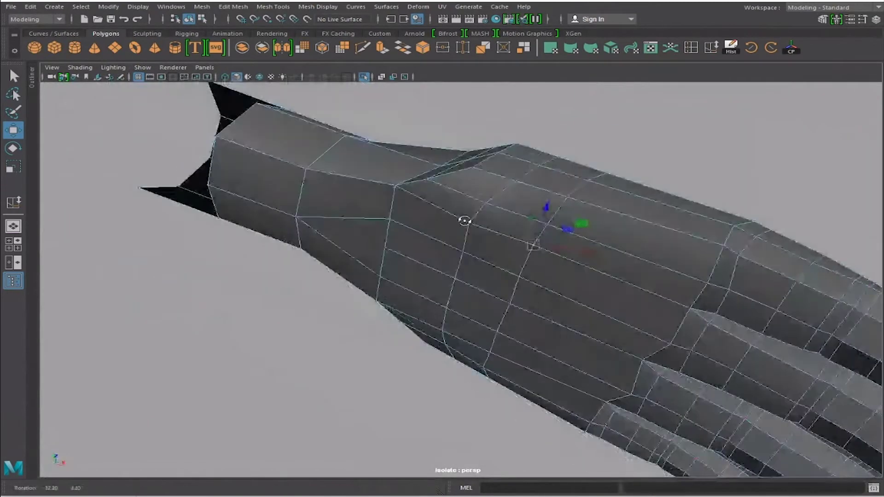
scroll(465, 221, "down", 3)
scroll(482, 207, "up", 4)
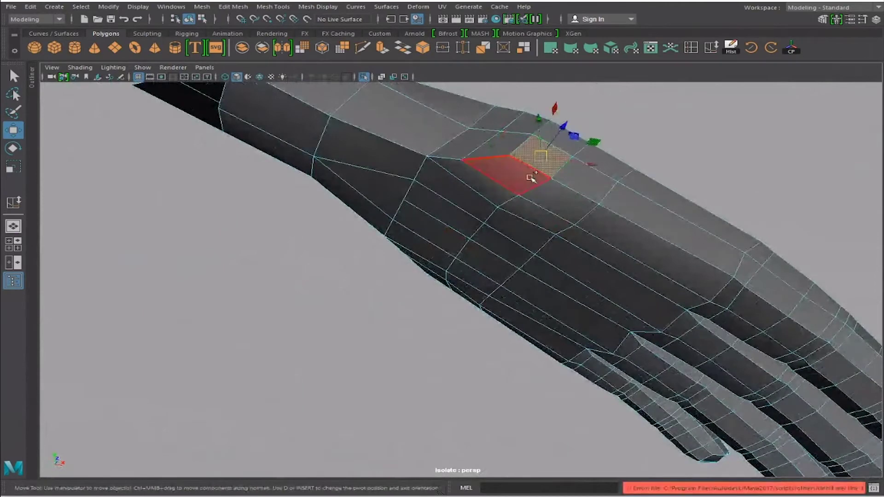
Add the adjacent wrist face and the next side face to the selection
left_click(556, 197, "shift")
mouse_move(652, 257)
left_mouse_down("alt")
mouse_move(573, 204)
mouse_move(563, 240)
mouse_move(478, 230)
mouse_move(574, 254)
mouse_move(645, 310)
mouse_move(594, 318)
mouse_move(516, 248)
mouse_move(465, 273)
left_mouse_up("alt")
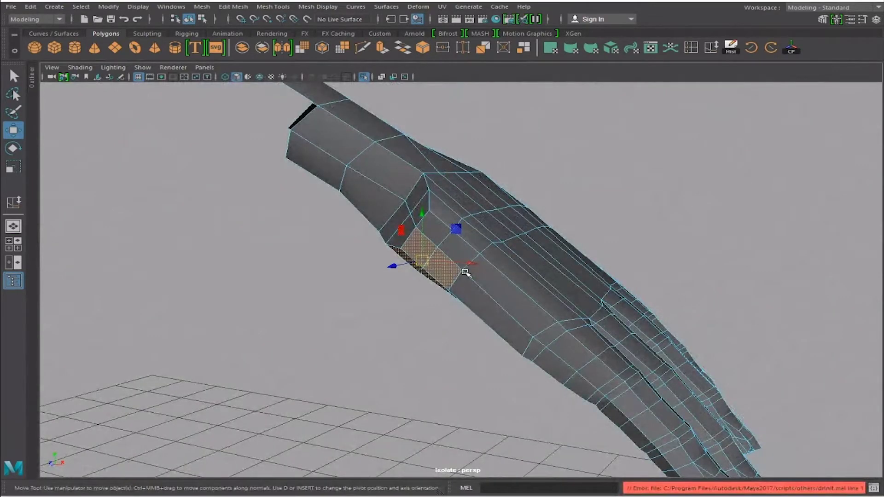
left_click(465, 251, "shift")
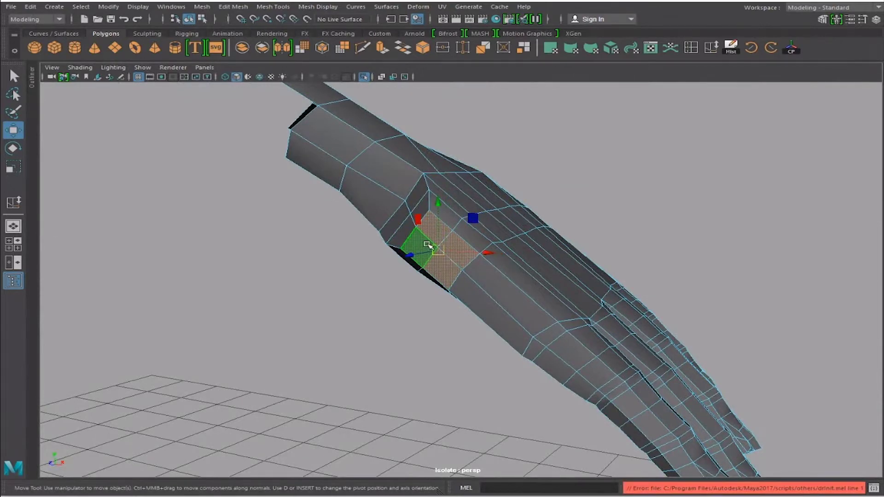
mouse_move(427, 245)
left_mouse_down("alt")
mouse_move(470, 259)
mouse_move(516, 237)
mouse_move(555, 245)
left_mouse_up("alt")
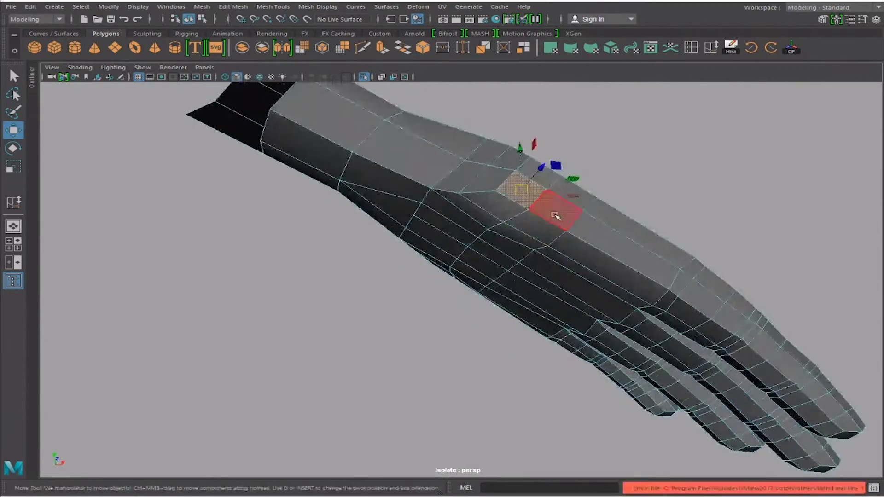
Add two more faces and extrude them with Ctrl+E into a thumb stub
left_click(555, 215, "shift")
mouse_move(477, 222)
left_mouse_down("alt")
mouse_move(470, 211)
mouse_move(484, 217)
mouse_move(524, 196)
left_mouse_up("alt")
left_click(470, 211, "shift")
key("ctrl+e")
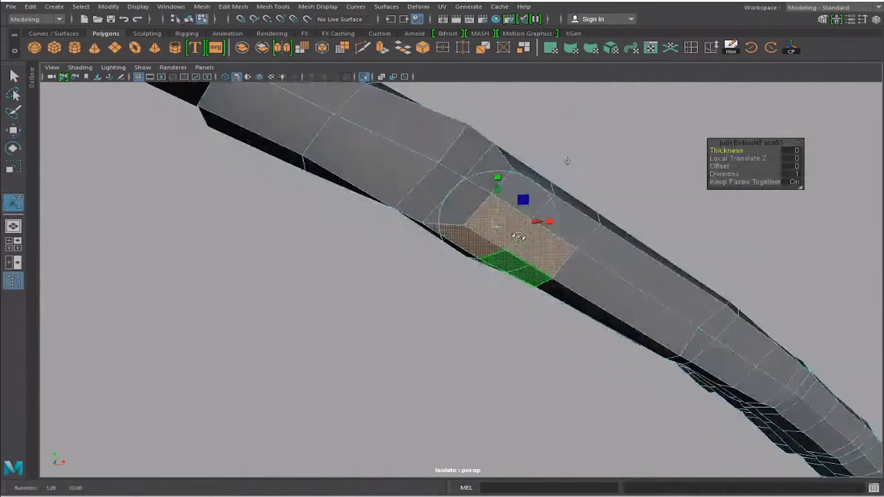
left_click_drag(555, 240, 537, 264, "alt")
mouse_move(563, 308)
left_mouse_down("alt")
mouse_move(519, 295)
mouse_move(543, 212)
mouse_move(530, 162)
mouse_move(587, 192)
mouse_move(519, 183)
left_mouse_up("alt")
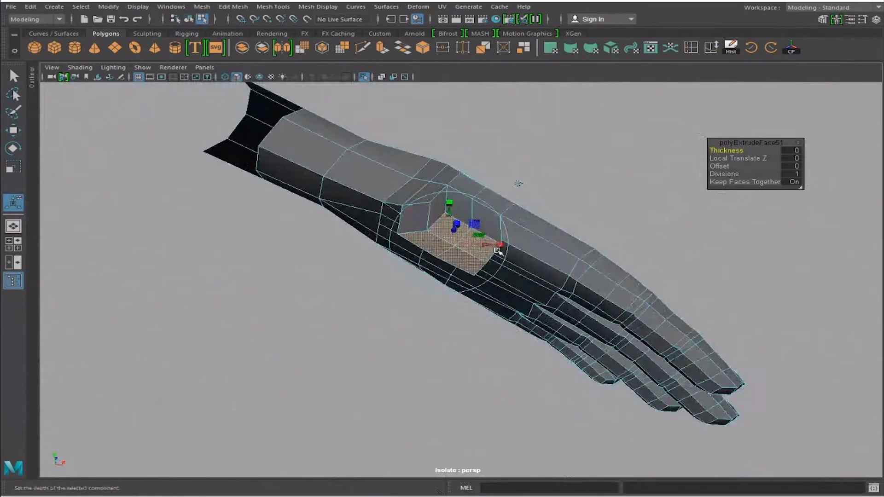
mouse_move(453, 243)
left_mouse_down("alt")
mouse_move(278, 242)
mouse_move(404, 272)
mouse_move(401, 250)
mouse_move(381, 268)
mouse_move(345, 251)
mouse_move(306, 253)
mouse_move(350, 289)
left_mouse_up("alt")
Clear the faces and select corner vertices of the stub for moving
left_click(278, 242)
key("q")
left_click(349, 256)
scroll(346, 253, "up", 3)
key("w")
left_click(354, 287)
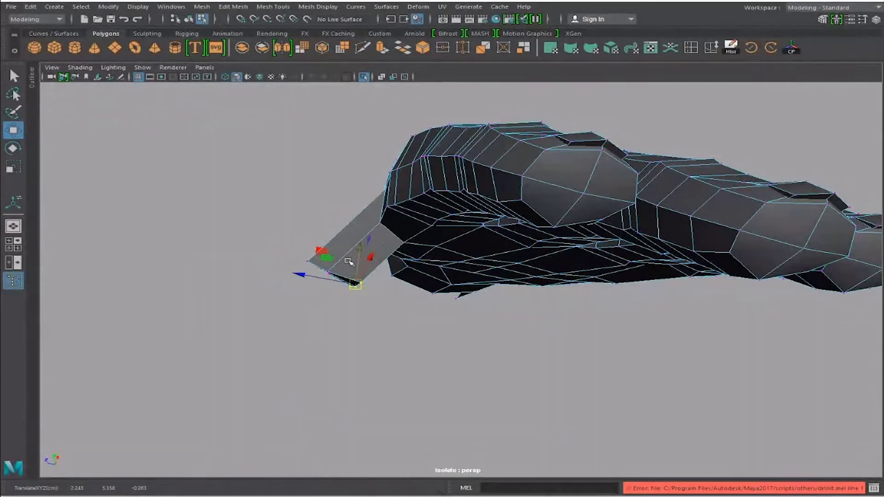
Reposition the stub's corner vertex, then zoom in around the wrist area
left_click_drag(348, 261, 419, 262, "alt")
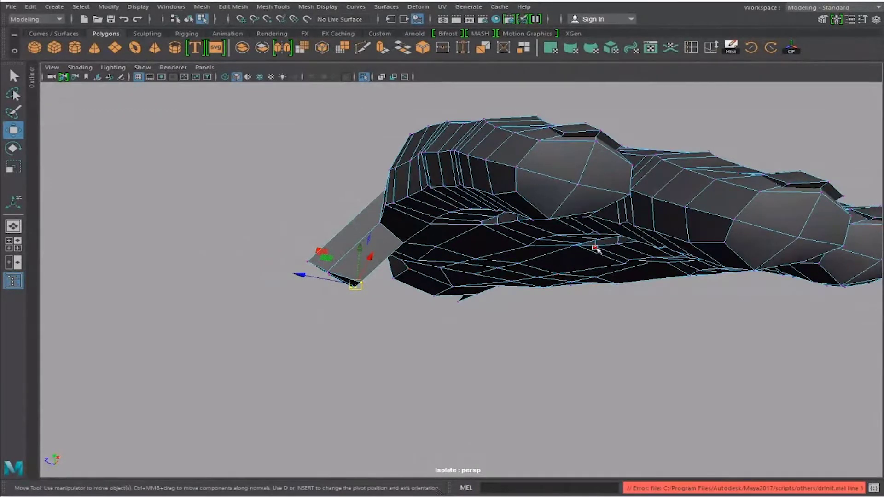
scroll(596, 249, "down", 5)
left_click_drag(595, 249, 496, 247, "alt")
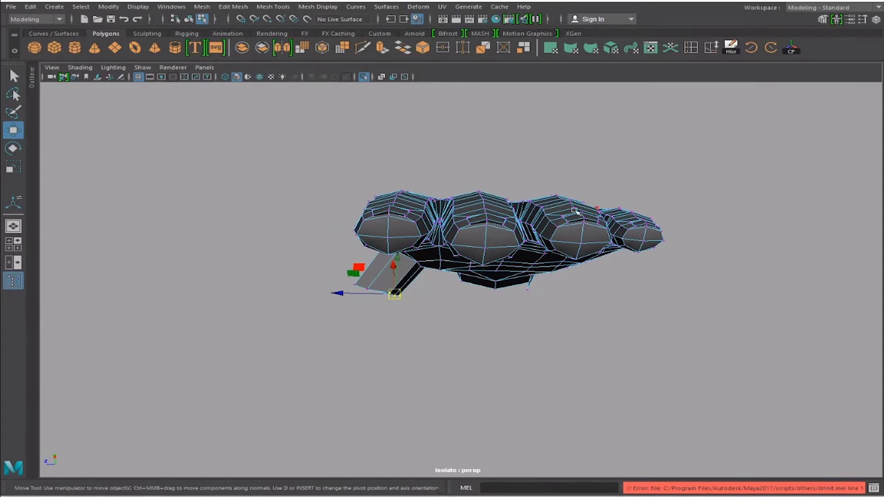
mouse_move(576, 211)
left_mouse_down("alt")
mouse_move(438, 254)
mouse_move(588, 280)
mouse_move(430, 245)
mouse_move(450, 227)
mouse_move(509, 233)
mouse_move(500, 231)
mouse_move(523, 223)
mouse_move(562, 177)
left_mouse_up("alt")
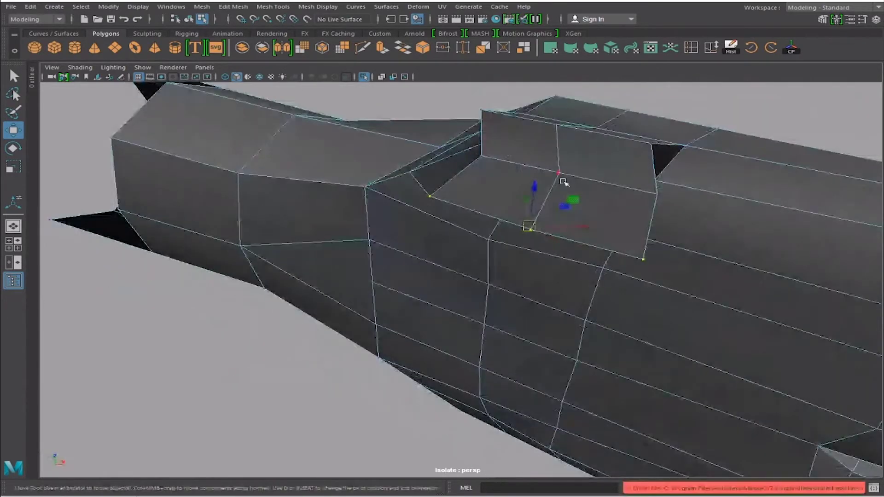
scroll(562, 178, "down", 5)
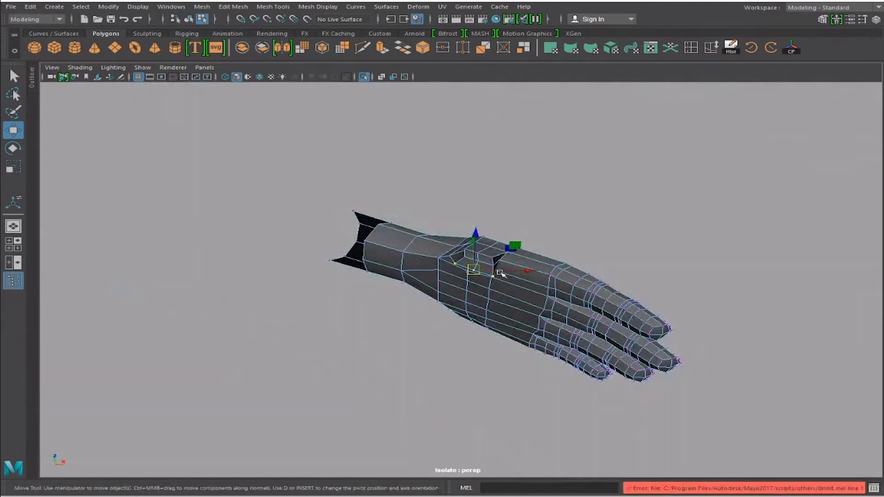
mouse_move(479, 277)
right_mouse_down("alt")
mouse_move(451, 258)
mouse_move(511, 244)
right_mouse_up("alt")
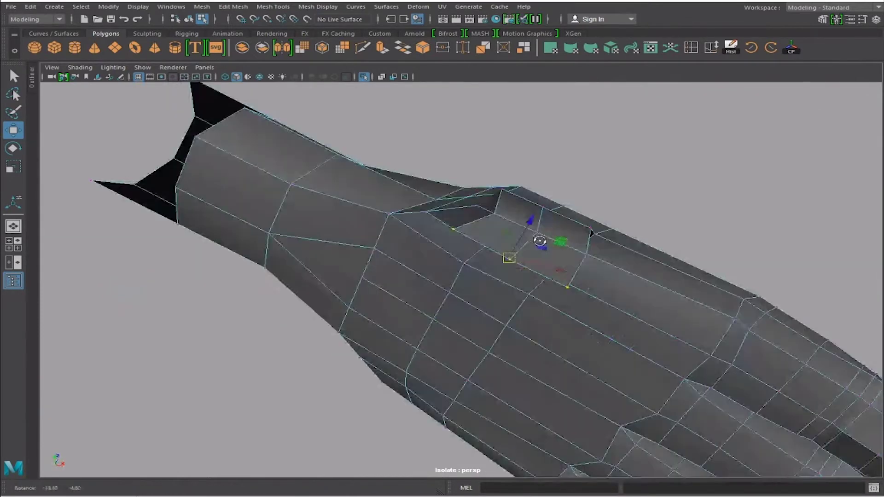
mouse_move(512, 245)
left_mouse_down("alt")
mouse_move(523, 235)
mouse_move(528, 245)
mouse_move(510, 257)
mouse_move(510, 223)
mouse_move(547, 265)
mouse_move(371, 229)
mouse_move(438, 256)
mouse_move(545, 233)
mouse_move(484, 232)
mouse_move(478, 222)
mouse_move(500, 193)
mouse_move(529, 203)
mouse_move(521, 217)
left_mouse_up("alt")
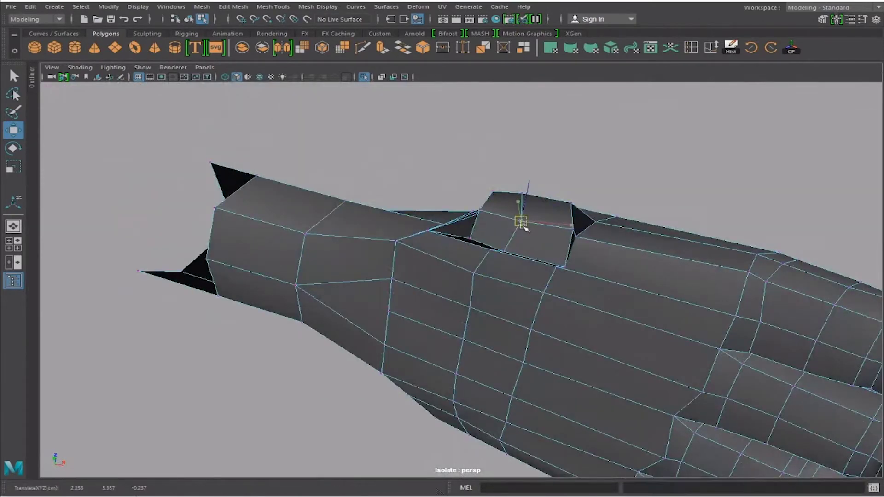
mouse_move(523, 223)
left_mouse_down("alt")
mouse_move(516, 253)
mouse_move(537, 255)
mouse_move(517, 232)
mouse_move(573, 241)
mouse_move(518, 272)
mouse_move(497, 257)
mouse_move(588, 223)
mouse_move(571, 281)
mouse_move(516, 279)
mouse_move(562, 296)
mouse_move(602, 296)
mouse_move(517, 276)
mouse_move(481, 280)
mouse_move(488, 269)
mouse_move(471, 268)
mouse_move(510, 292)
mouse_move(537, 296)
mouse_move(567, 233)
mouse_move(510, 273)
mouse_move(449, 272)
left_mouse_up("alt")
Select and lower thumb vertices, including two at the thumb tip
left_click(536, 255)
left_click(583, 235)
left_click(481, 279)
left_click(530, 307)
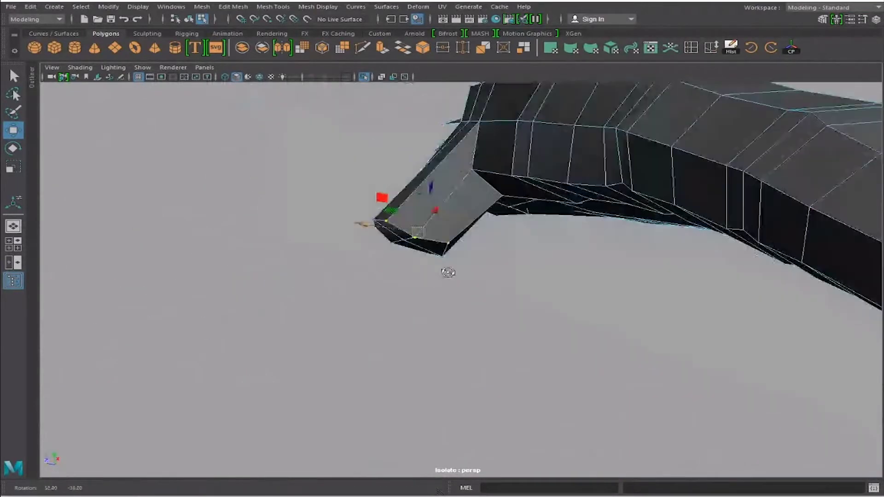
Adjust another thumb tip vertex and orbit in toward the thumb base
left_click(415, 236)
mouse_move(415, 236)
left_mouse_down("alt")
mouse_move(431, 251)
mouse_move(593, 316)
mouse_move(541, 269)
left_mouse_up("alt")
scroll(434, 246, "down", 5)
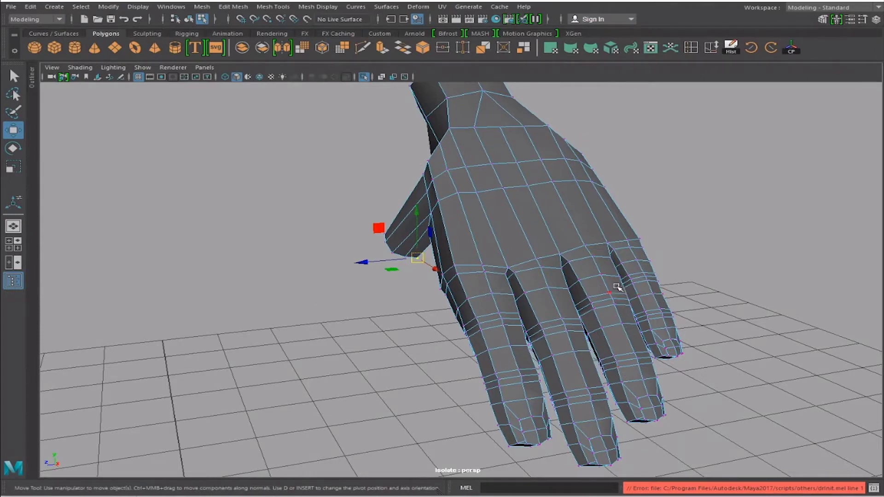
left_click_drag(511, 274, 509, 253, "alt")
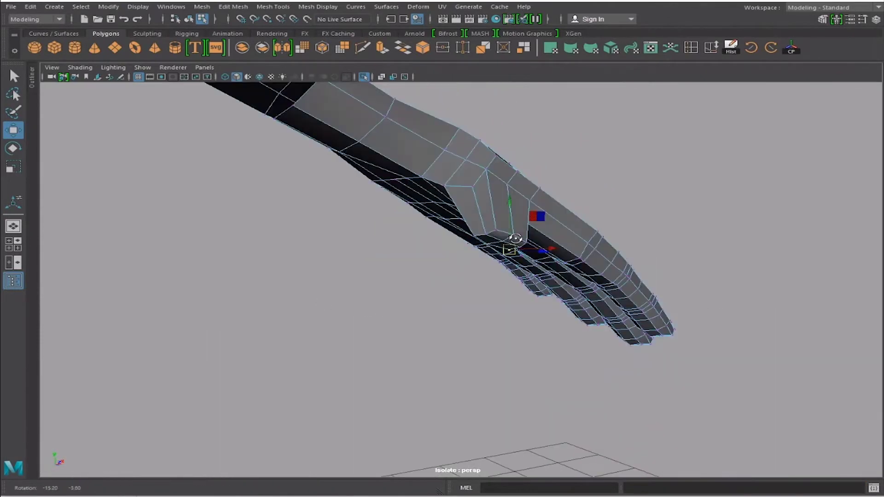
scroll(529, 252, "up", 3)
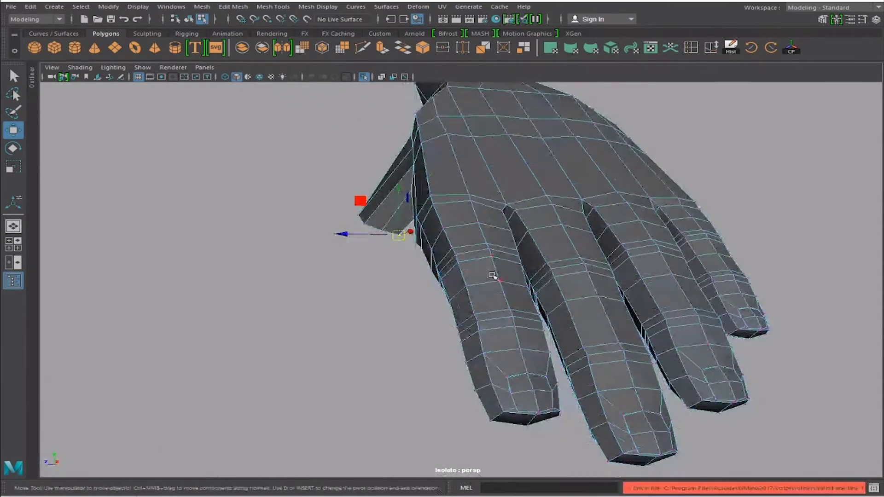
mouse_move(491, 260)
left_mouse_down("alt")
mouse_move(567, 270)
mouse_move(476, 279)
mouse_move(482, 223)
left_mouse_up("alt")
scroll(543, 204, "up", 3)
Select and reposition two vertices at the thumb-palm junction
left_click(543, 204)
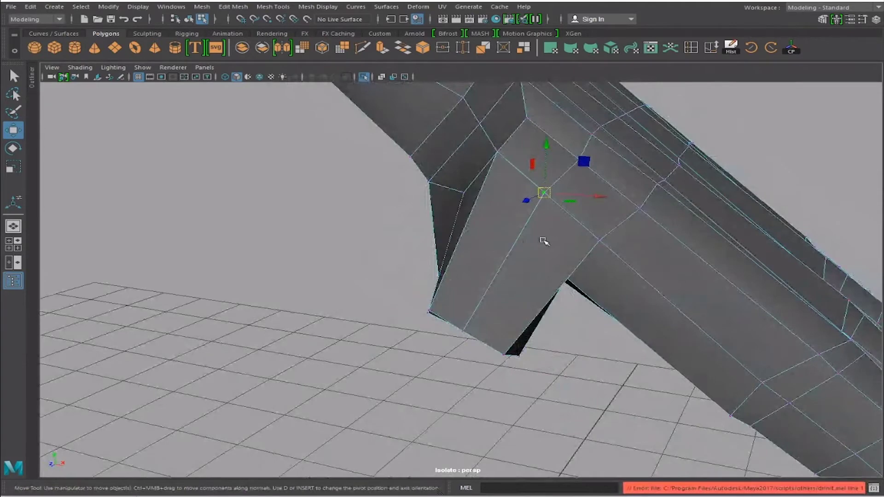
mouse_move(544, 241)
left_mouse_down("alt")
mouse_move(623, 217)
mouse_move(562, 184)
mouse_move(499, 195)
mouse_move(572, 202)
mouse_move(491, 144)
mouse_move(612, 200)
mouse_move(584, 218)
mouse_move(566, 257)
mouse_move(602, 233)
mouse_move(452, 277)
left_mouse_up("alt")
left_click(596, 202)
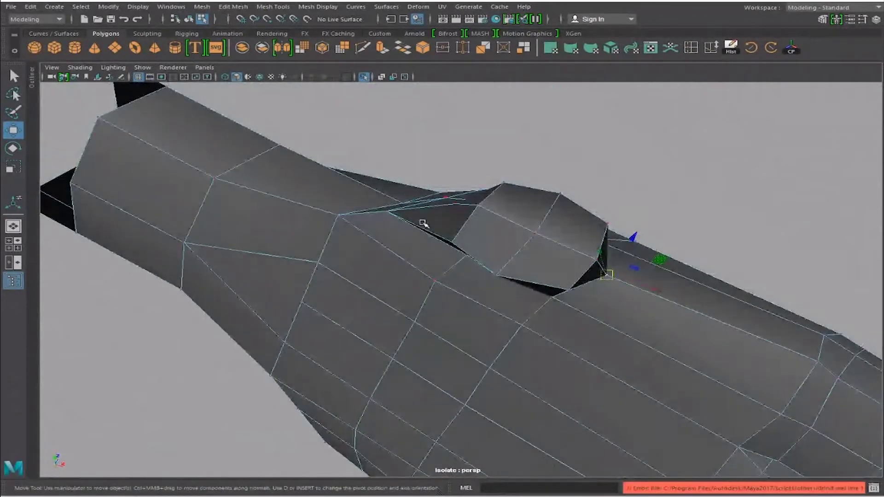
mouse_move(423, 224)
left_mouse_down("alt")
mouse_move(602, 277)
mouse_move(462, 241)
mouse_move(466, 253)
mouse_move(515, 247)
mouse_move(509, 232)
mouse_move(458, 247)
mouse_move(501, 266)
mouse_move(468, 263)
left_mouse_up("alt")
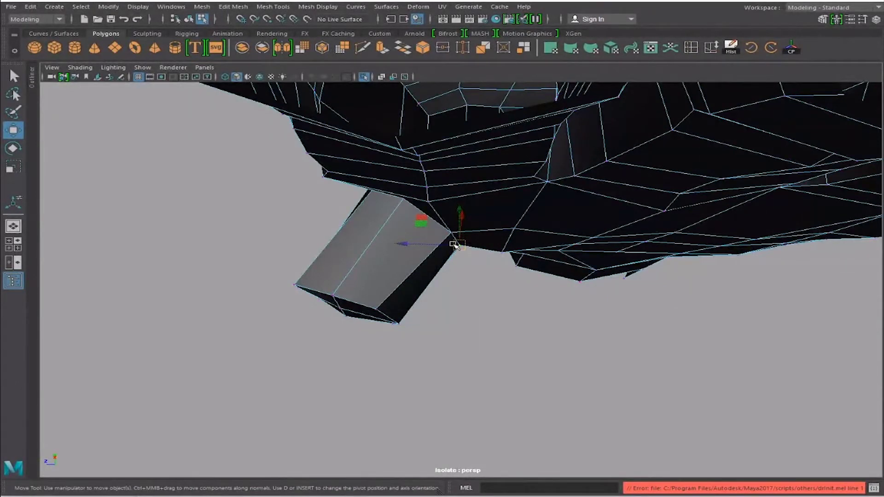
mouse_move(455, 244)
left_mouse_down("alt")
mouse_move(474, 249)
mouse_move(465, 273)
mouse_move(492, 320)
mouse_move(399, 222)
mouse_move(423, 289)
mouse_move(494, 164)
left_mouse_up("alt")
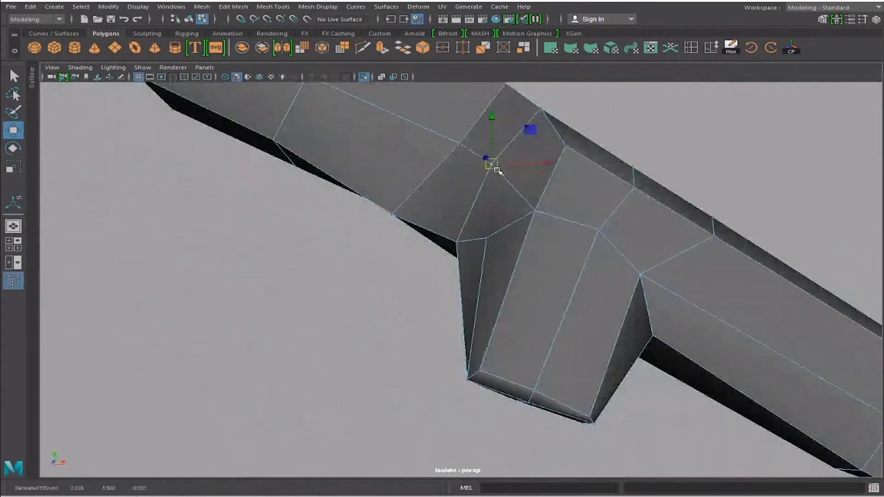
Select and move the vertices where the thumb meets the palm
scroll(433, 238, "up", 3)
left_click_drag(433, 237, 412, 256, "alt")
mouse_move(198, 199)
left_mouse_down("alt")
mouse_move(367, 205)
mouse_move(368, 275)
mouse_move(460, 306)
left_mouse_up("alt")
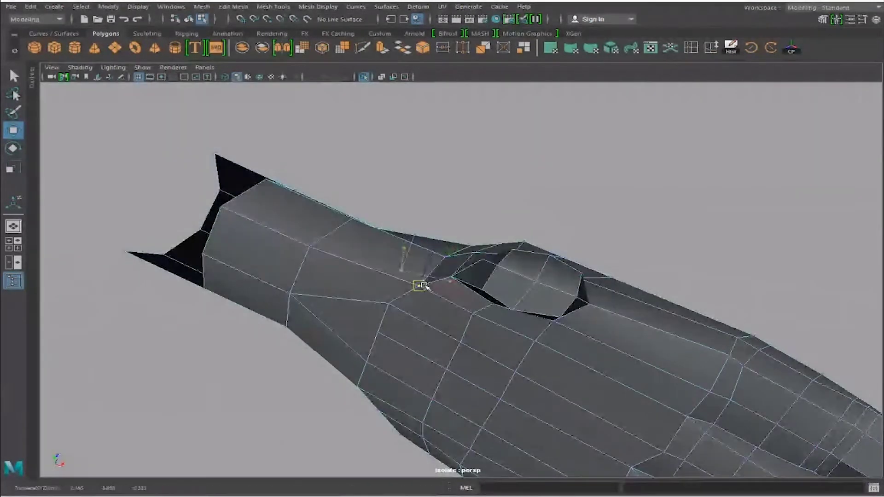
mouse_move(419, 276)
left_mouse_down("alt")
mouse_move(331, 251)
mouse_move(359, 296)
mouse_move(490, 267)
mouse_move(665, 306)
mouse_move(548, 267)
mouse_move(499, 233)
mouse_move(483, 193)
mouse_move(494, 230)
left_mouse_up("alt")
mouse_move(541, 256)
left_mouse_down("alt")
mouse_move(479, 249)
mouse_move(512, 243)
mouse_move(575, 287)
mouse_move(468, 308)
mouse_move(662, 290)
mouse_move(651, 223)
mouse_move(438, 288)
mouse_move(419, 254)
mouse_move(424, 242)
mouse_move(341, 296)
mouse_move(336, 339)
mouse_move(381, 184)
left_mouse_up("alt")
left_click(306, 278)
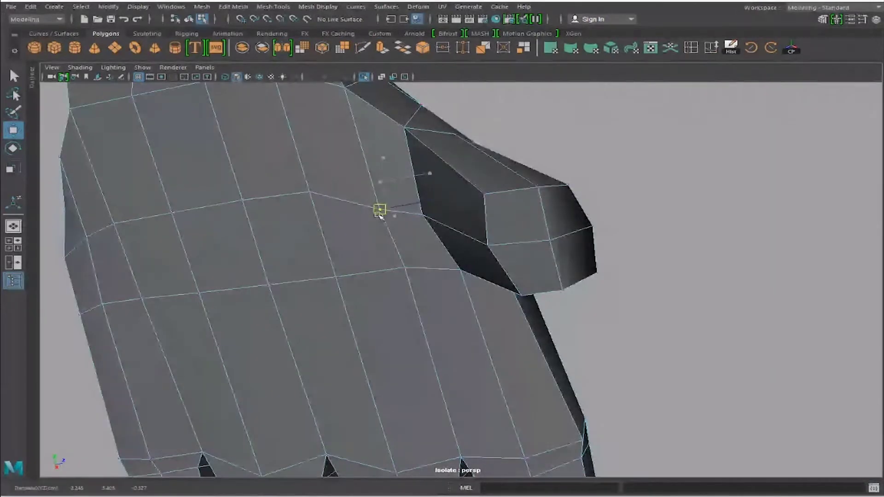
left_click(423, 213)
mouse_move(379, 214)
left_mouse_down("alt")
mouse_move(401, 212)
mouse_move(355, 257)
mouse_move(493, 266)
left_mouse_up("alt")
mouse_move(440, 234)
left_mouse_down("alt")
mouse_move(463, 266)
mouse_move(401, 253)
left_mouse_up("alt")
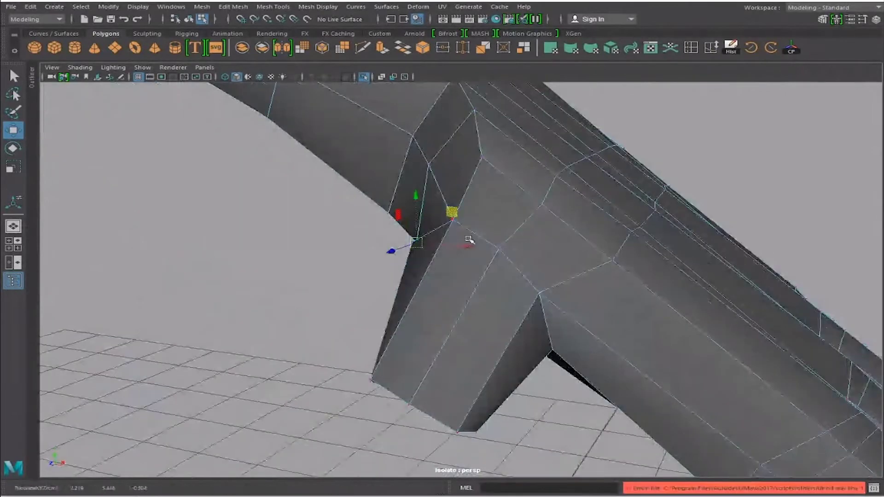
mouse_move(462, 224)
left_mouse_down("alt")
mouse_move(470, 215)
mouse_move(452, 192)
mouse_move(469, 212)
mouse_move(474, 175)
mouse_move(517, 221)
mouse_move(447, 233)
mouse_move(429, 249)
mouse_move(543, 259)
mouse_move(416, 300)
mouse_move(513, 246)
mouse_move(427, 278)
mouse_move(454, 263)
left_mouse_up("alt")
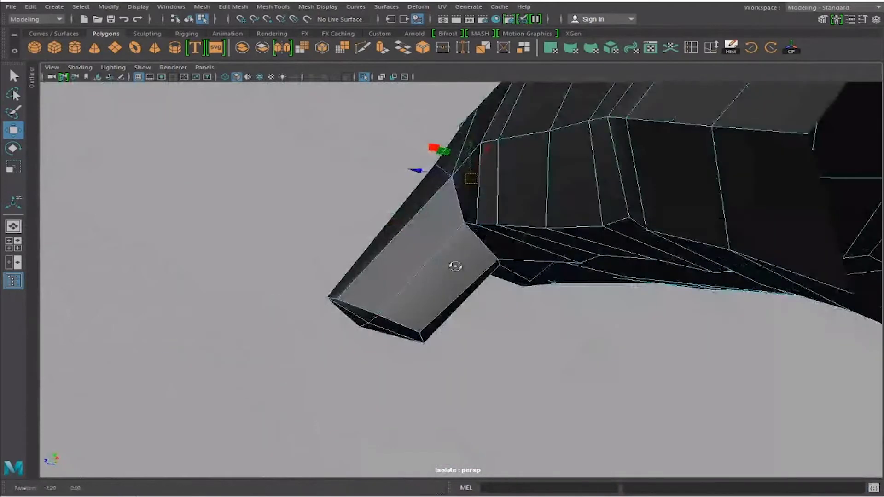
Preview the hand smoothed with 3, then return it to low-poly with 1
key("3")
scroll(385, 251, "down", 5)
scroll(375, 257, "down", 3)
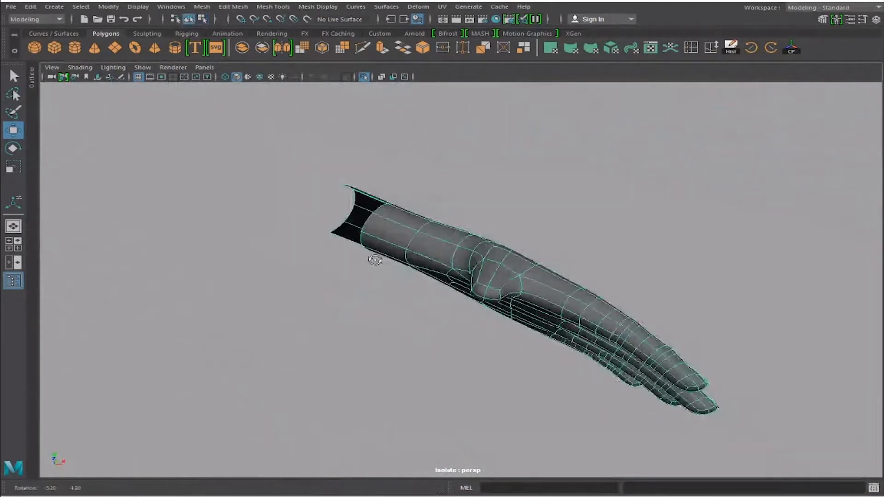
left_click(618, 214)
mouse_move(618, 213)
left_mouse_down("alt")
mouse_move(507, 245)
mouse_move(620, 256)
mouse_move(421, 243)
mouse_move(435, 222)
mouse_move(554, 258)
mouse_move(560, 292)
mouse_move(637, 365)
mouse_move(646, 356)
mouse_move(480, 319)
mouse_move(408, 291)
mouse_move(477, 279)
mouse_move(431, 252)
mouse_move(468, 258)
left_mouse_up("alt")
left_click(486, 305)
key("1")
scroll(484, 241, "up", 3)
Extrude the thumb's end face and pull it outward to lengthen the thumb
scroll(505, 168, "down", 3)
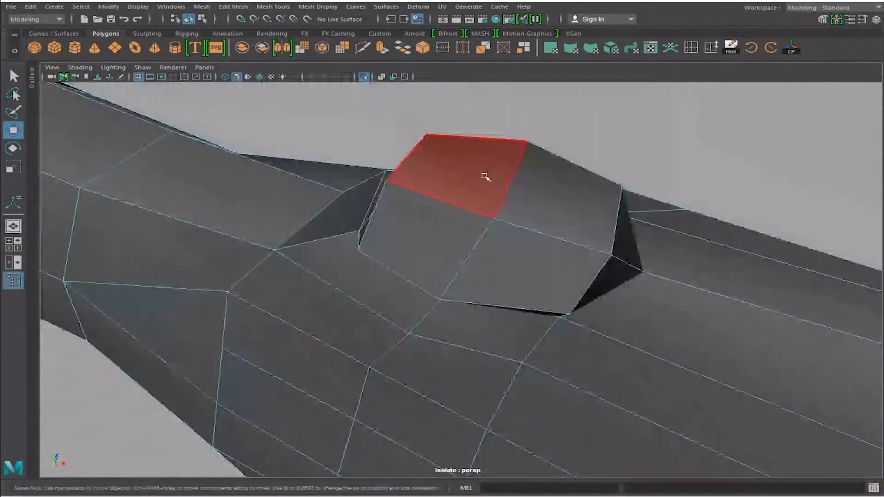
left_click(483, 178)
mouse_move(509, 247)
left_mouse_down("alt")
mouse_move(456, 267)
mouse_move(395, 252)
mouse_move(460, 302)
mouse_move(469, 278)
mouse_move(397, 278)
mouse_move(362, 330)
mouse_move(450, 279)
left_mouse_up("alt")
key("ctrl+e")
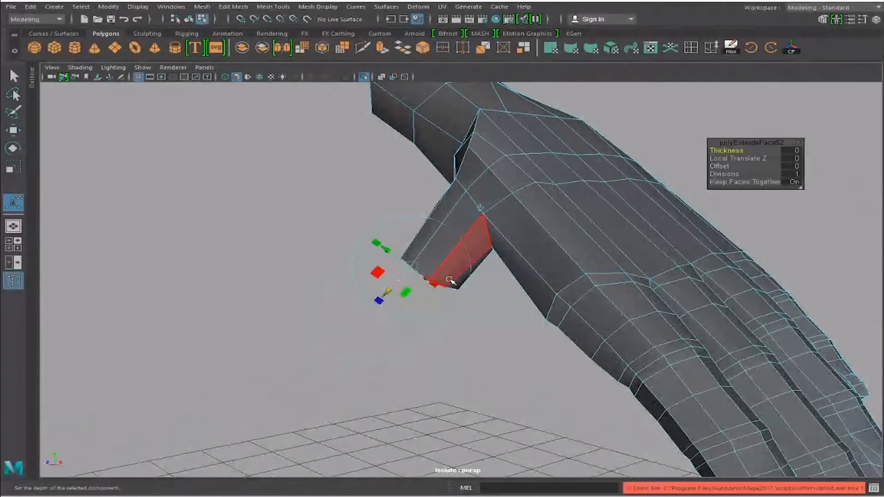
left_click_drag(418, 305, 497, 205, "alt")
mouse_move(420, 266)
left_mouse_down("alt")
mouse_move(437, 255)
mouse_move(391, 333)
mouse_move(376, 316)
mouse_move(547, 322)
mouse_move(545, 380)
mouse_move(482, 340)
mouse_move(493, 316)
left_mouse_up("alt")
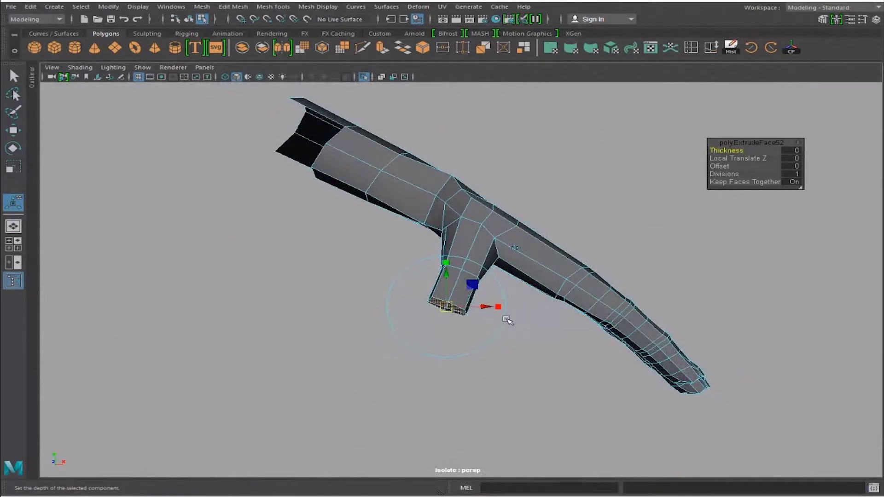
Orbit around the hand to inspect the longer thumb from several angles
mouse_move(507, 319)
left_mouse_down("alt")
mouse_move(606, 336)
mouse_move(535, 292)
mouse_move(532, 351)
left_mouse_up("alt")
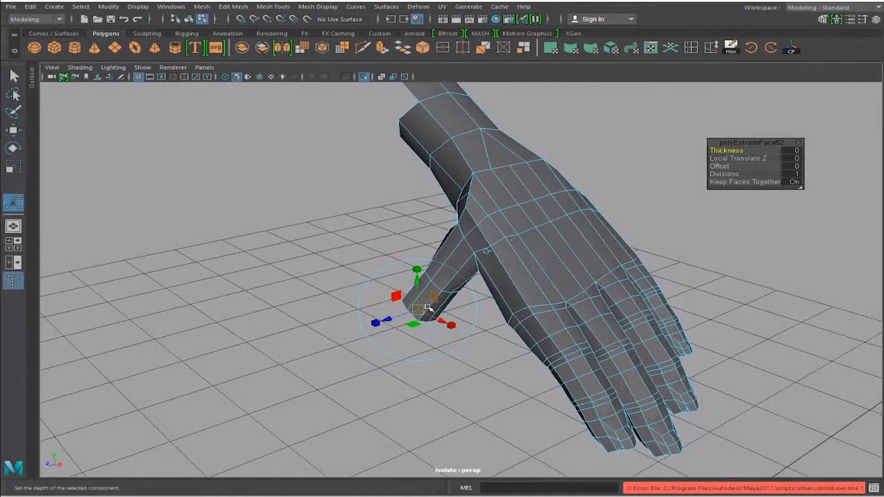
mouse_move(438, 305)
left_mouse_down("alt")
mouse_move(438, 313)
mouse_move(537, 331)
mouse_move(453, 341)
mouse_move(376, 306)
mouse_move(465, 345)
mouse_move(295, 258)
mouse_move(332, 271)
left_mouse_up("alt")
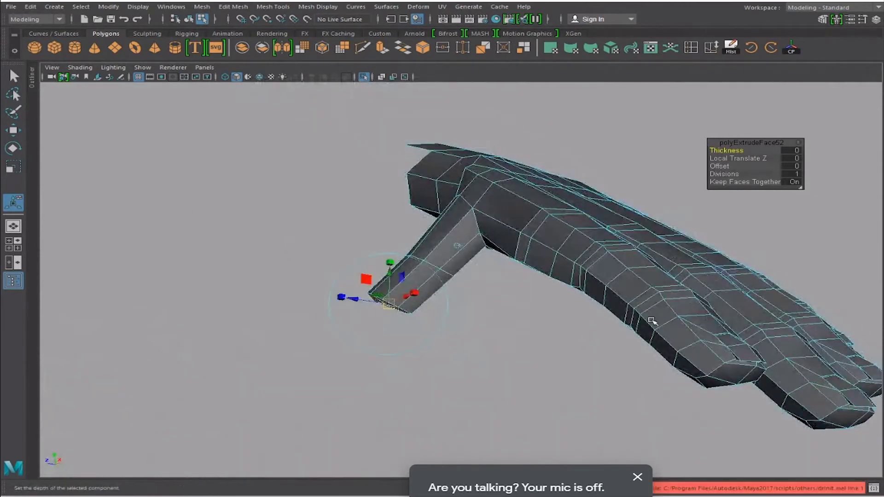
mouse_move(517, 305)
left_mouse_down("alt")
mouse_move(461, 296)
mouse_move(523, 310)
left_mouse_up("alt")
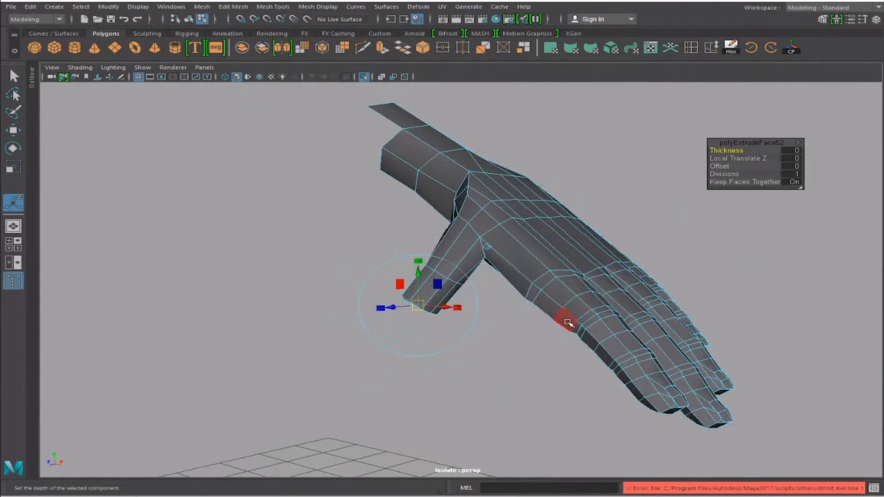
left_click_drag(569, 294, 488, 341, "alt")
left_click_drag(520, 385, 546, 305, "alt")
mouse_move(563, 342)
left_mouse_down("alt")
mouse_move(547, 258)
mouse_move(575, 278)
left_mouse_up("alt")
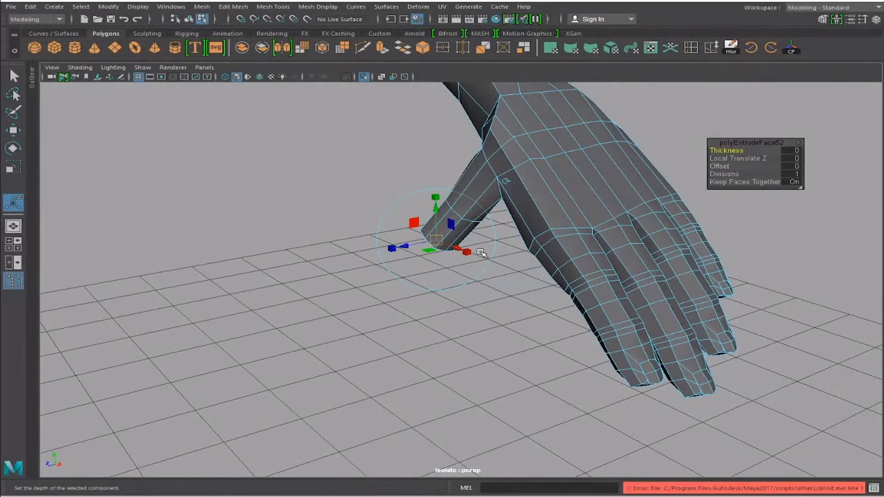
left_click_drag(471, 268, 525, 262, "alt")
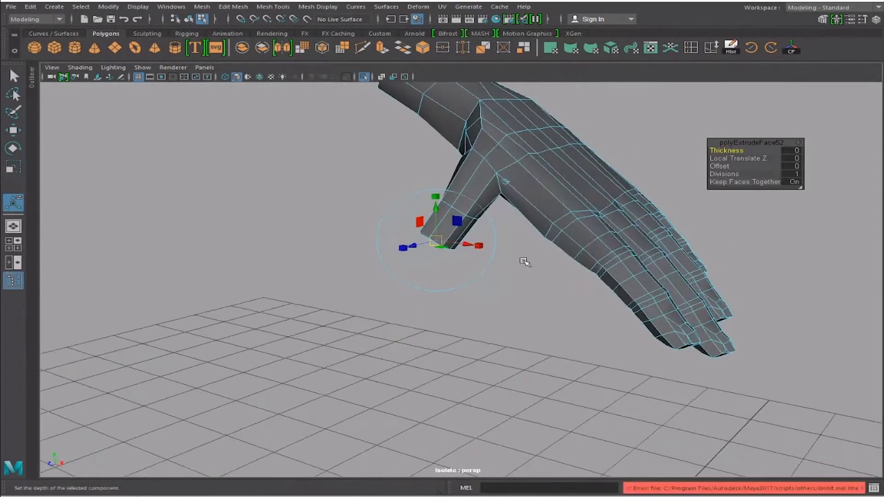
mouse_move(499, 230)
left_mouse_down("alt")
mouse_move(524, 247)
mouse_move(505, 247)
left_mouse_up("alt")
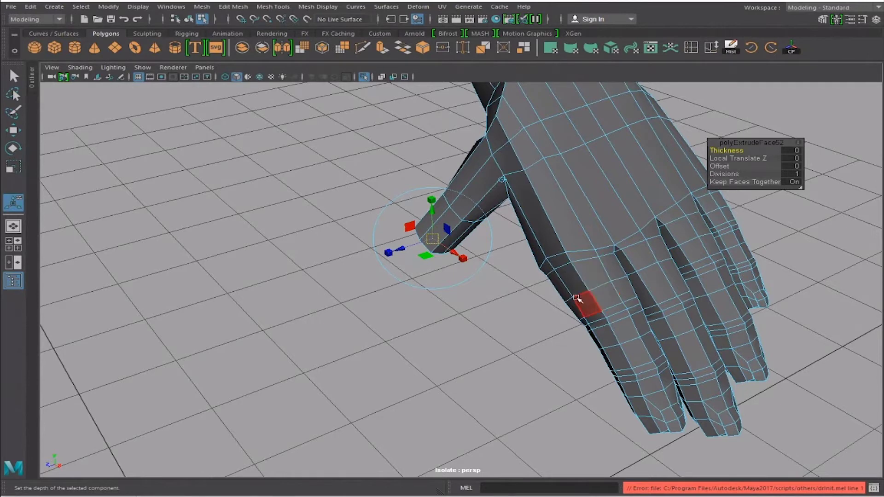
Finish the extrusion, select only the thumb tip faces, and frame them
key("q")
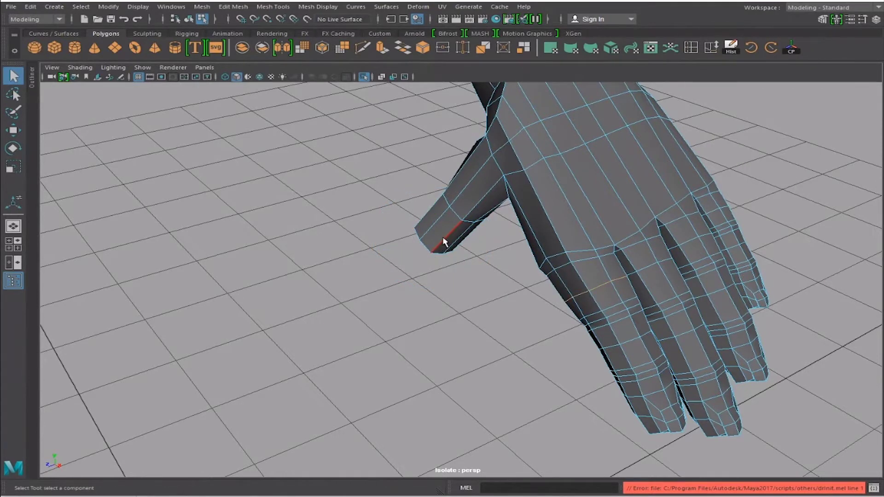
left_click_drag(473, 239, 526, 279, "alt")
mouse_move(467, 266)
left_mouse_down("alt")
mouse_move(523, 271)
mouse_move(533, 223)
mouse_move(502, 258)
mouse_move(501, 276)
mouse_move(439, 282)
mouse_move(447, 288)
mouse_move(426, 282)
mouse_move(444, 286)
left_mouse_up("alt")
right_click_drag(444, 286, 518, 347)
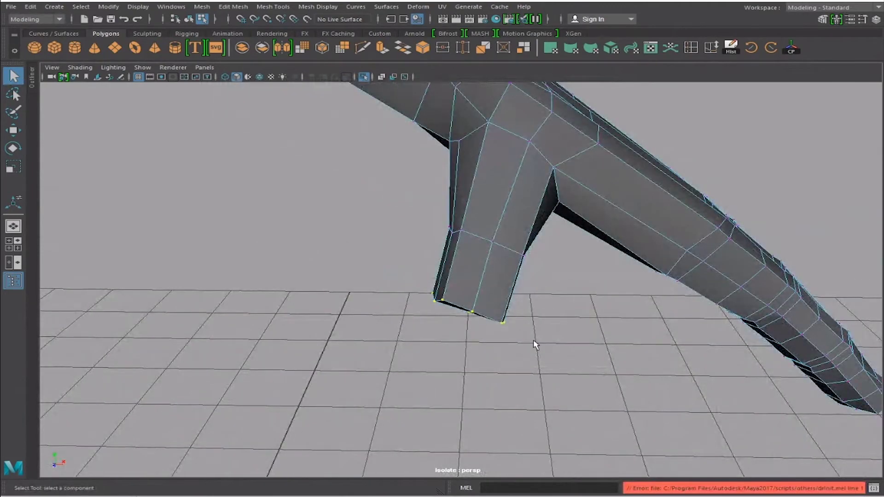
left_click_drag(492, 303, 480, 277, "alt")
right_click_drag(479, 276, 471, 313)
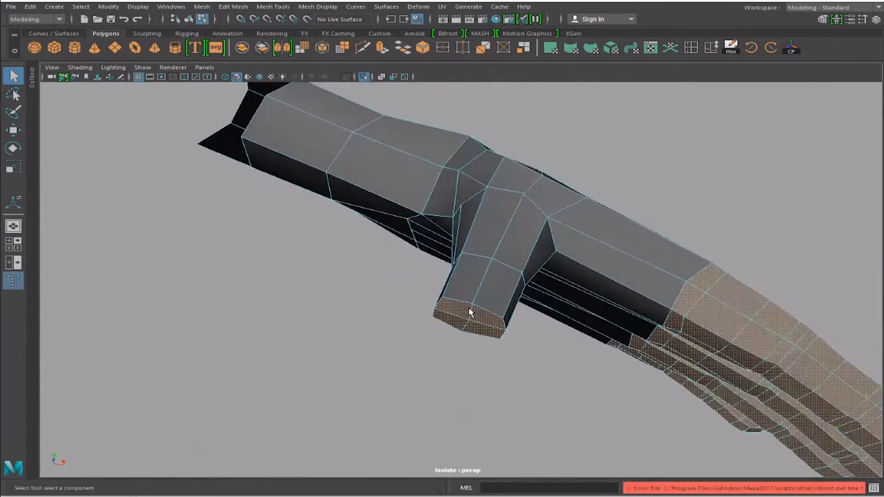
left_click(508, 328)
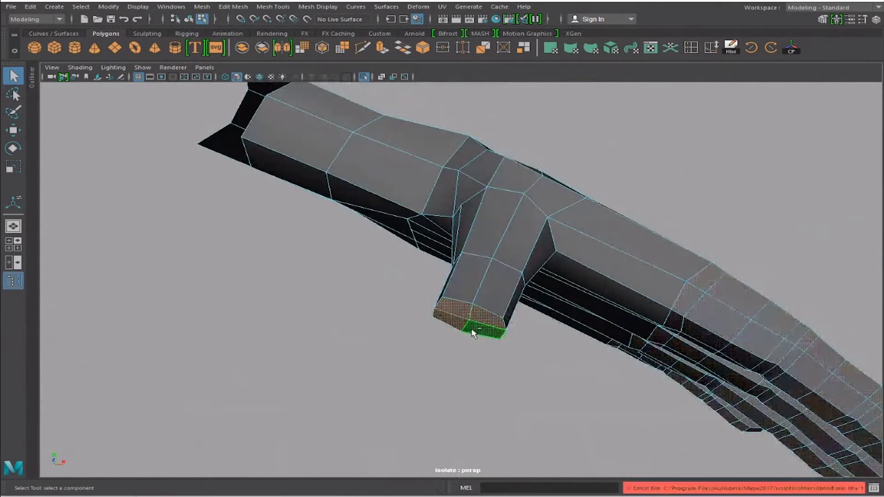
key("f")
Extrude the thumb tip faces again and inspect the new extrusion up close
scroll(506, 333, "down", 5)
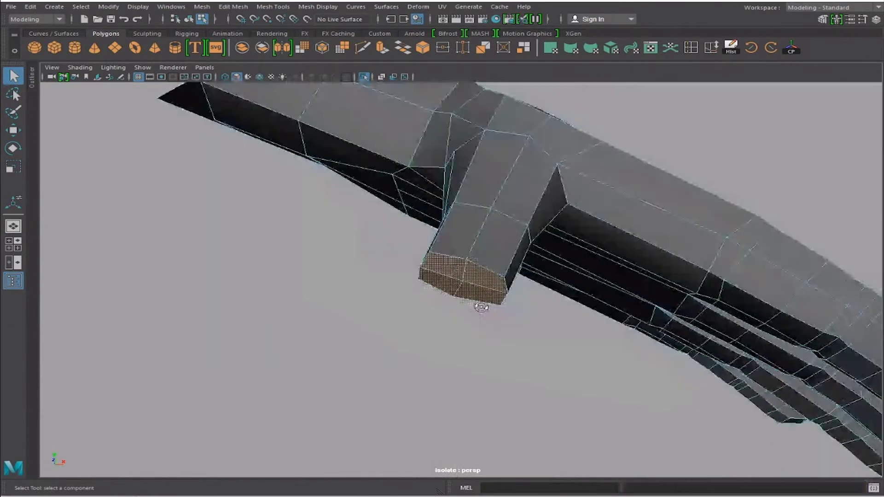
key("ctrl+e")
mouse_move(456, 267)
left_mouse_down("alt")
mouse_move(474, 263)
mouse_move(455, 258)
left_mouse_up("alt")
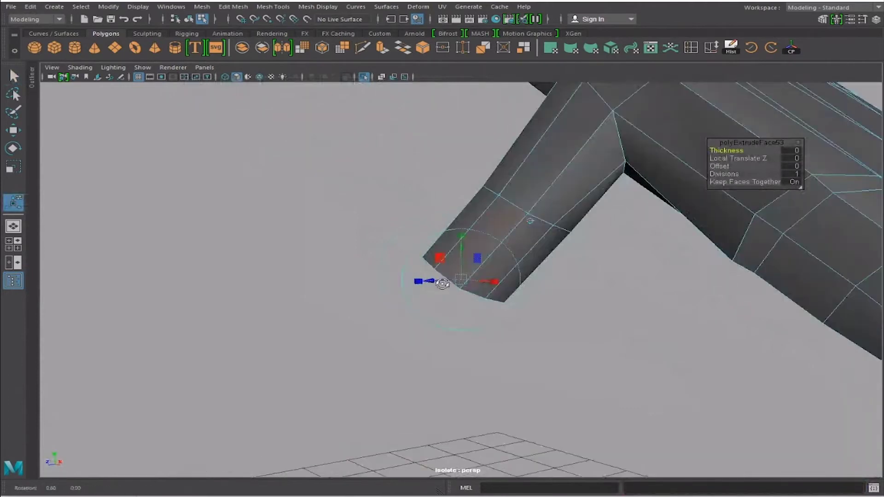
mouse_move(476, 308)
left_mouse_down("alt")
mouse_move(377, 287)
mouse_move(400, 293)
left_mouse_up("alt")
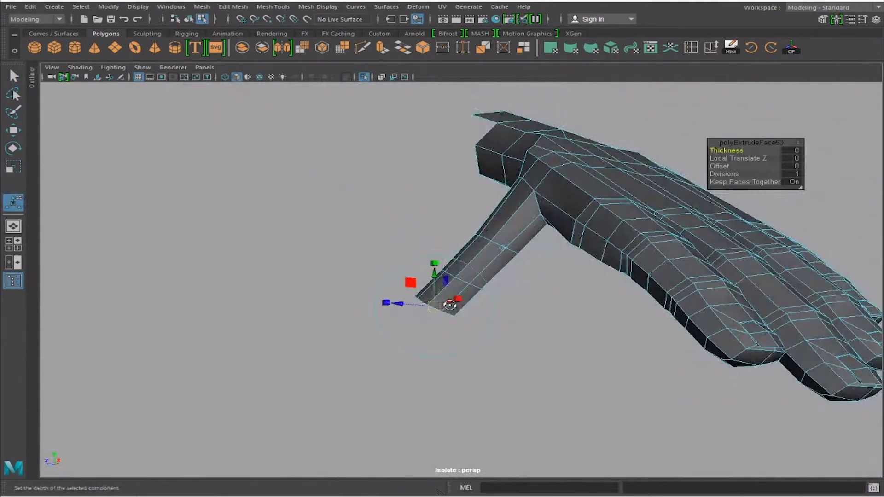
left_click_drag(450, 305, 563, 320, "alt")
scroll(453, 321, "up", 3)
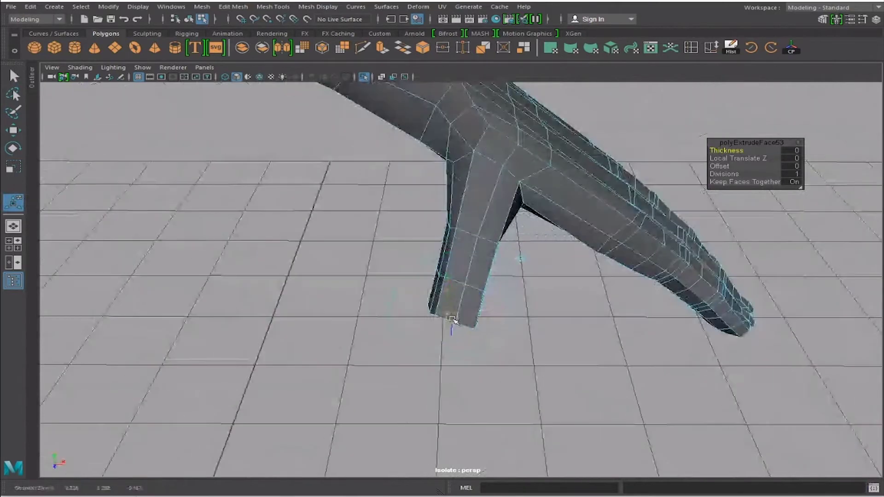
mouse_move(452, 318)
left_mouse_down("alt")
mouse_move(404, 259)
mouse_move(473, 277)
mouse_move(458, 282)
left_mouse_up("alt")
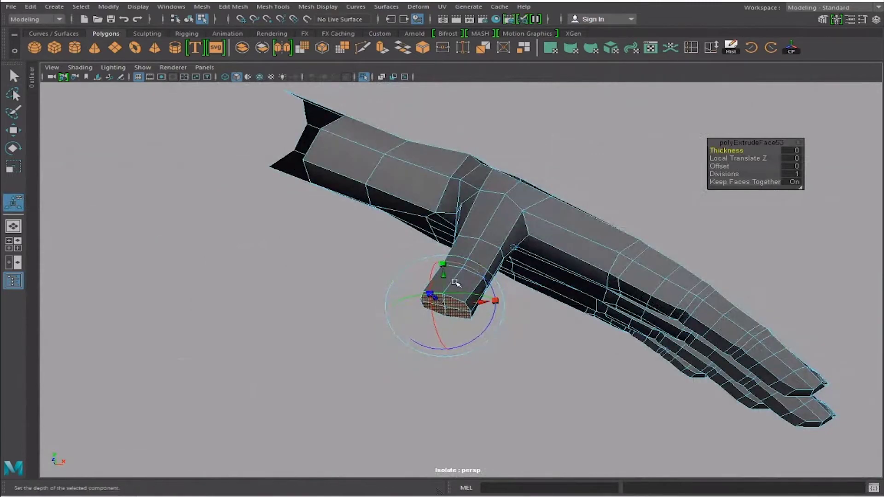
mouse_move(456, 282)
left_mouse_down("alt")
mouse_move(473, 296)
mouse_move(470, 269)
mouse_move(488, 288)
left_mouse_up("alt")
scroll(460, 290, "up", 5)
Slide the thumb's edge loop toward its base with the Slide Edge tool
key("q")
left_click_drag(509, 257, 504, 287, "alt")
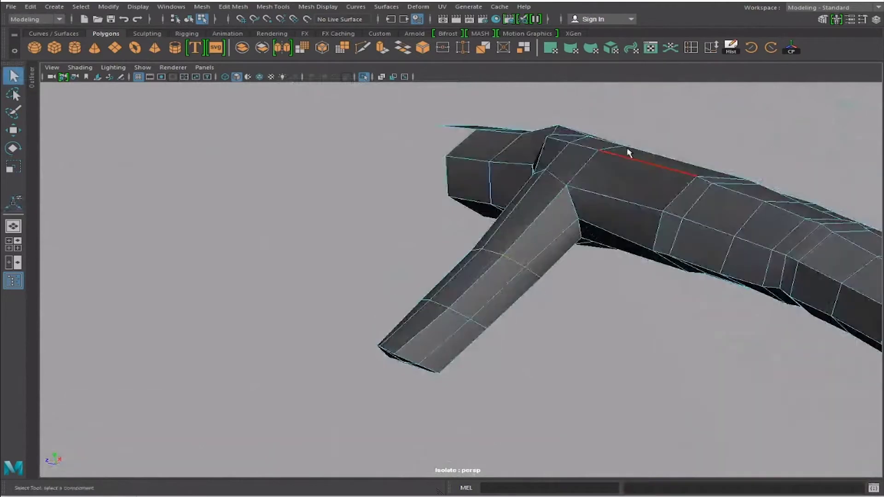
left_click(713, 48)
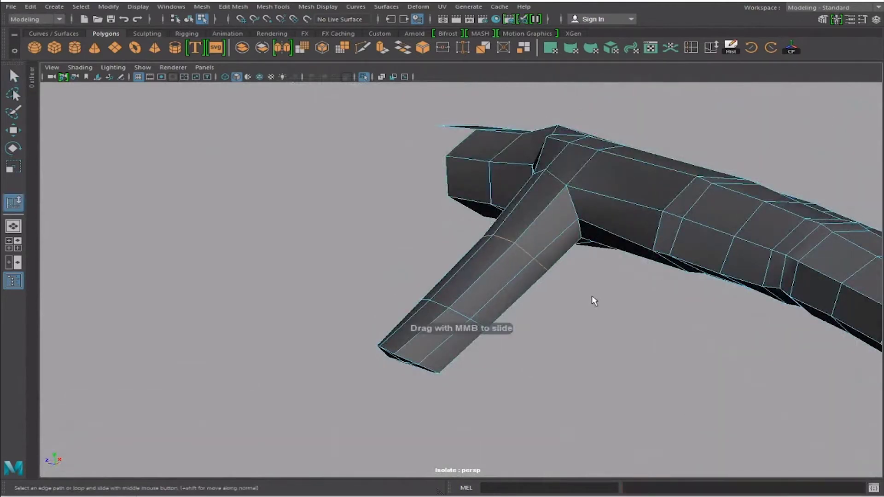
middle_click_drag(596, 331, 605, 324)
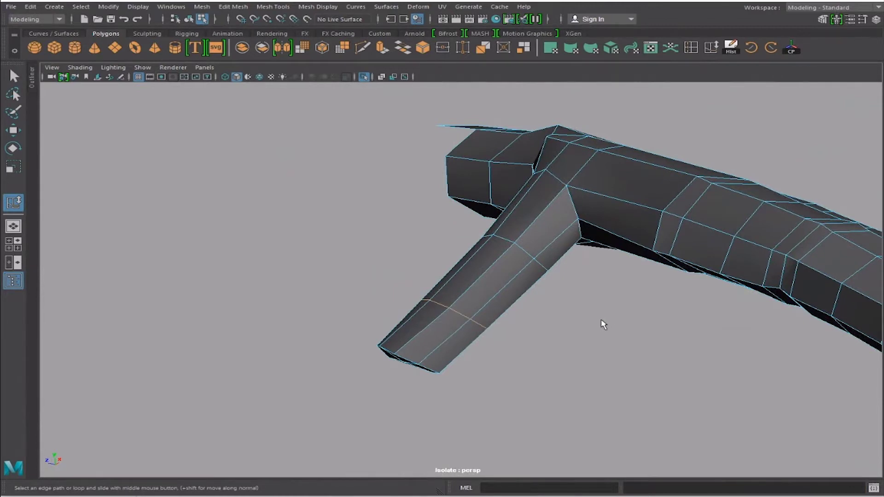
mouse_move(426, 263)
left_mouse_down("alt")
mouse_move(521, 325)
mouse_move(474, 286)
mouse_move(454, 316)
mouse_move(557, 307)
mouse_move(377, 277)
left_mouse_up("alt")
Scale the thumb tip vertices to taper the end of the thumb
right_click_drag(377, 276, 523, 300, "alt")
mouse_move(524, 300)
left_mouse_down("alt")
mouse_move(471, 323)
mouse_move(442, 310)
mouse_move(517, 296)
mouse_move(466, 300)
mouse_move(477, 320)
left_mouse_up("alt")
key("r")
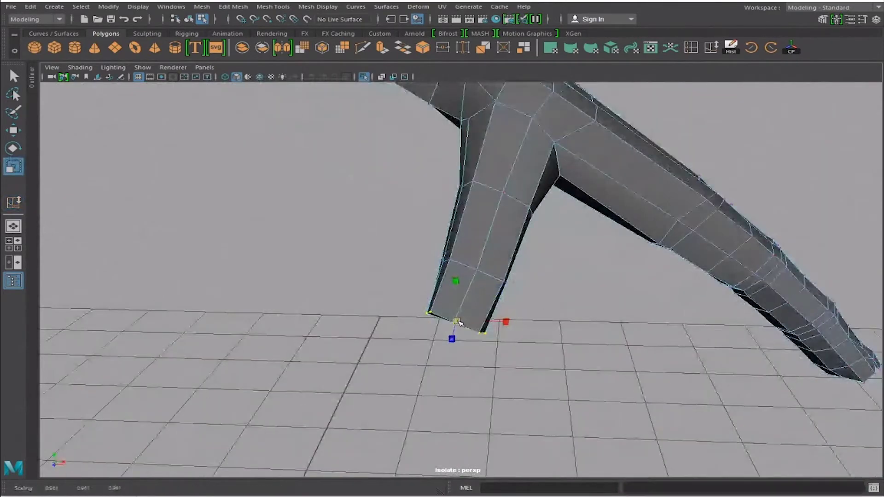
left_click(414, 245)
mouse_move(415, 244)
left_mouse_down("alt")
mouse_move(438, 259)
mouse_move(428, 229)
left_mouse_up("alt")
scroll(490, 232, "up", 5)
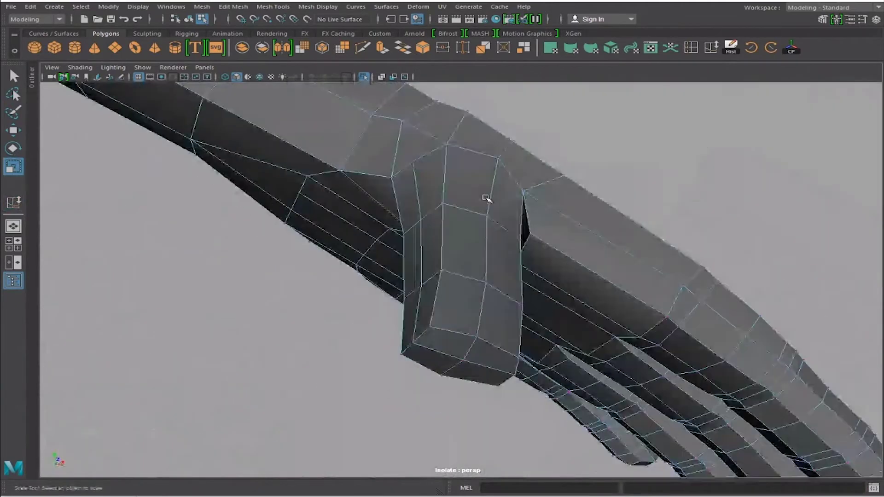
Move a thumb vertex, then preview the hand smoothed
left_click(453, 209)
key("w")
mouse_move(462, 203)
left_mouse_down("alt")
mouse_move(438, 203)
mouse_move(450, 214)
mouse_move(439, 267)
mouse_move(462, 241)
mouse_move(430, 263)
left_mouse_up("alt")
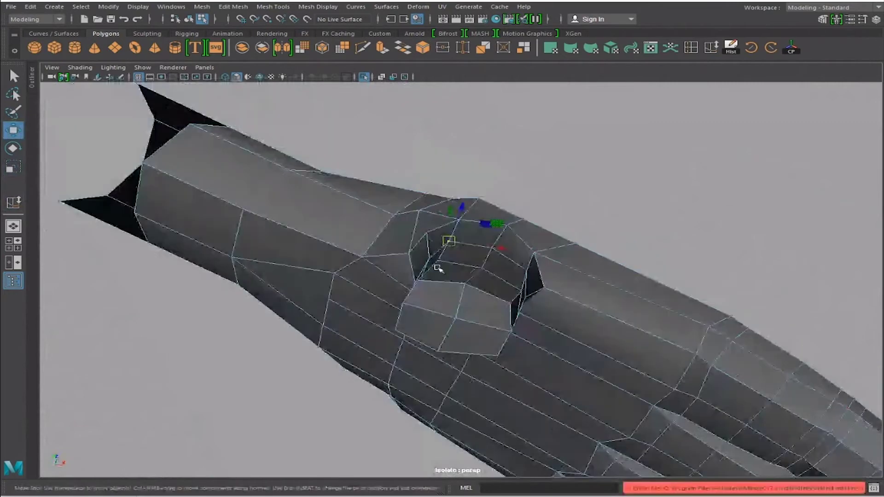
key("3")
scroll(433, 300, "down", 5)
mouse_move(433, 300)
left_mouse_down("alt")
mouse_move(339, 293)
mouse_move(524, 308)
left_mouse_up("alt")
right_click_drag(524, 309, 419, 303, "alt")
Return the hand to its low-poly cage and zoom in on the thumb
left_click_drag(419, 302, 428, 263, "alt")
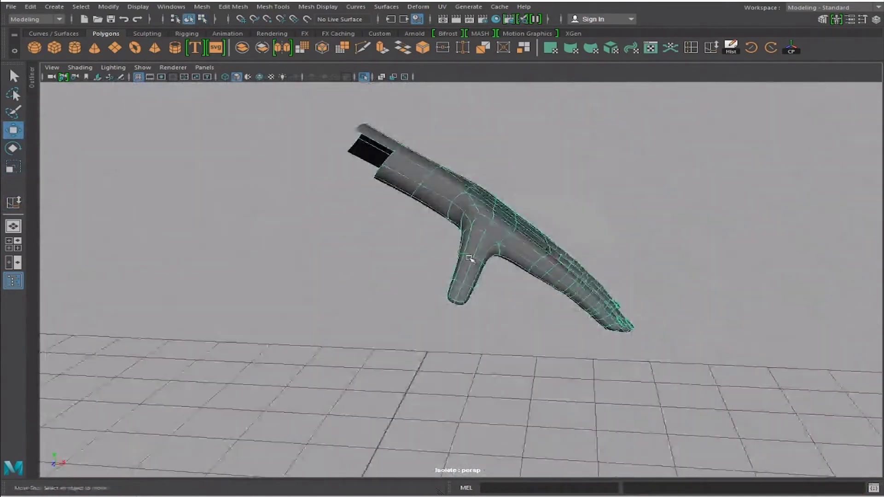
key("1")
right_click_drag(429, 263, 712, 312, "alt")
left_click_drag(712, 312, 482, 260, "alt")
mouse_move(482, 261)
right_mouse_down("alt")
mouse_move(628, 290)
mouse_move(450, 257)
right_mouse_up("alt")
mouse_move(450, 257)
left_mouse_down("alt")
mouse_move(470, 288)
mouse_move(493, 292)
mouse_move(461, 257)
left_mouse_up("alt")
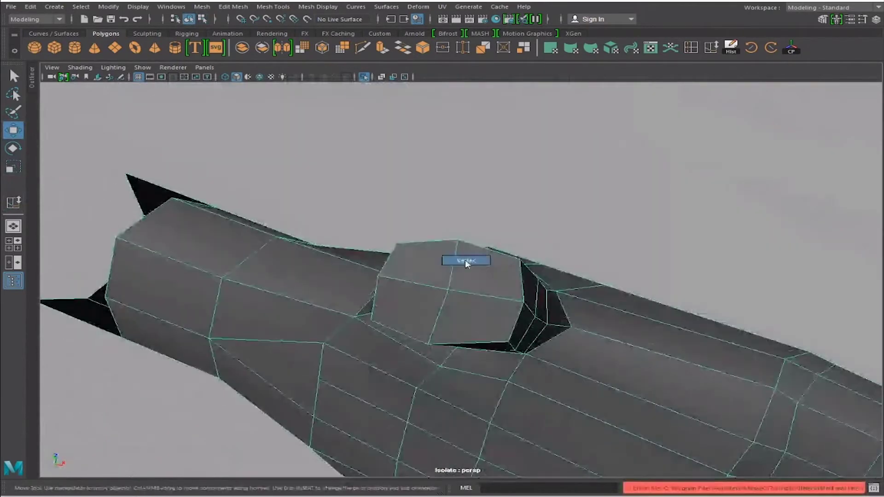
Reposition vertices around the thumbnail, including its lower-right corner vertex
left_click(517, 251)
left_click_drag(515, 263, 460, 278, "alt")
left_click(430, 253)
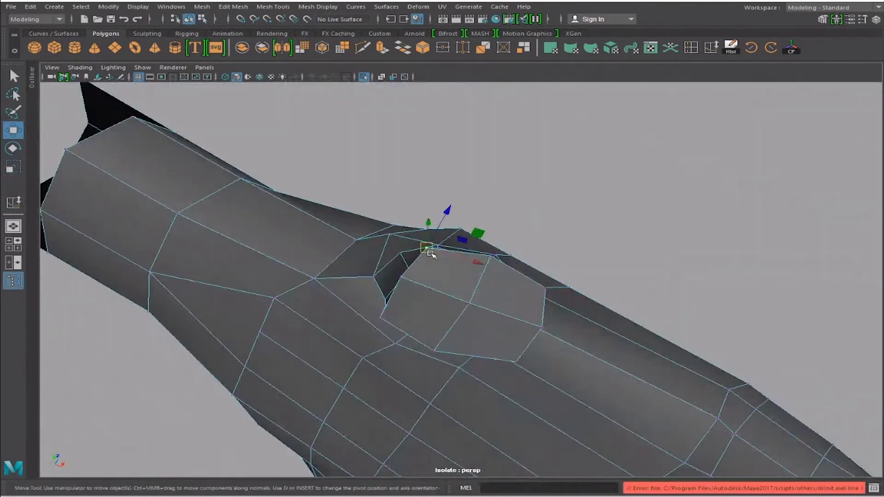
mouse_move(430, 253)
left_mouse_down("alt")
mouse_move(395, 295)
mouse_move(399, 289)
mouse_move(482, 316)
left_mouse_up("alt")
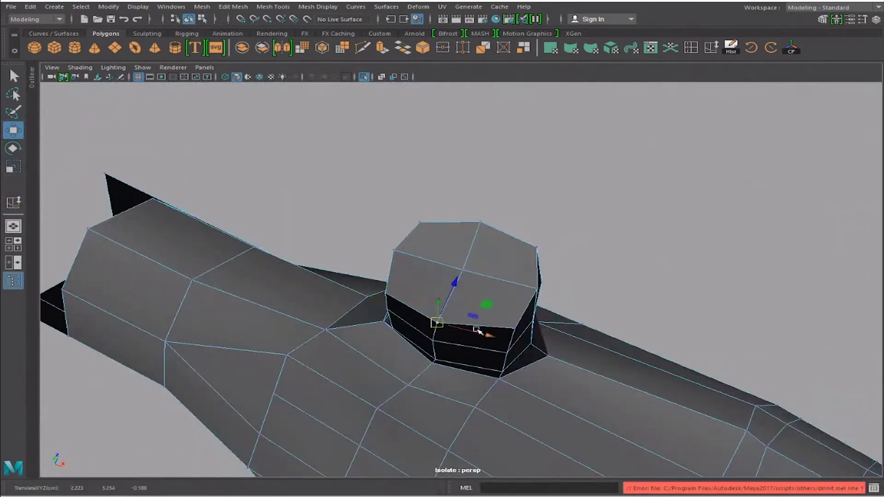
left_click(509, 326)
mouse_move(514, 319)
left_mouse_down("alt")
mouse_move(528, 323)
mouse_move(460, 268)
mouse_move(455, 302)
left_mouse_up("alt")
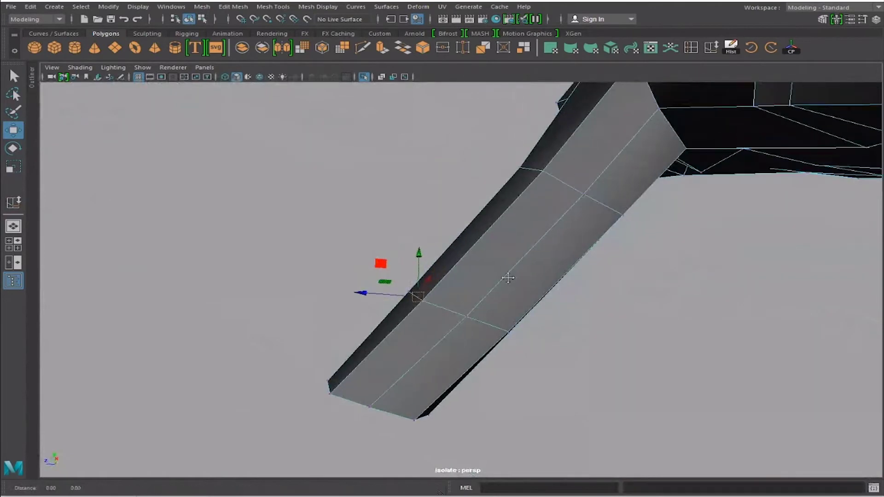
mouse_move(455, 301)
left_mouse_down("alt")
mouse_move(629, 209)
mouse_move(597, 211)
mouse_move(517, 263)
mouse_move(525, 257)
mouse_move(519, 306)
mouse_move(534, 298)
mouse_move(510, 313)
mouse_move(574, 302)
left_mouse_up("alt")
left_click(627, 207)
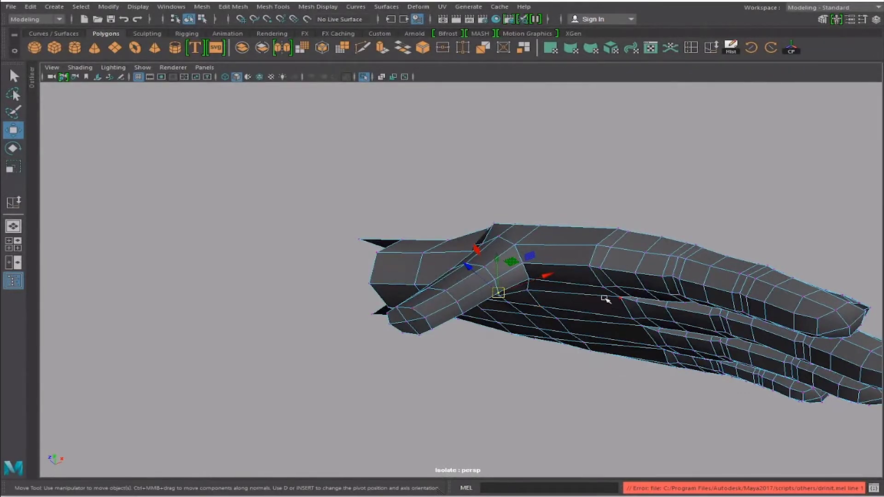
Reposition vertices along the thumb joint and an edge beside the thumbnail
mouse_move(546, 275)
left_mouse_down("alt")
mouse_move(529, 320)
mouse_move(687, 322)
mouse_move(582, 263)
mouse_move(589, 227)
mouse_move(624, 209)
mouse_move(602, 219)
mouse_move(551, 206)
mouse_move(497, 241)
mouse_move(474, 237)
mouse_move(535, 256)
mouse_move(516, 181)
mouse_move(529, 197)
mouse_move(620, 216)
mouse_move(520, 227)
mouse_move(512, 154)
mouse_move(336, 181)
mouse_move(482, 184)
mouse_move(519, 208)
mouse_move(483, 239)
mouse_move(446, 211)
mouse_move(475, 217)
left_mouse_up("alt")
left_click(547, 192)
left_click(500, 247)
left_click(533, 183)
mouse_move(530, 273)
left_mouse_down("alt")
mouse_move(452, 195)
mouse_move(454, 170)
mouse_move(480, 176)
mouse_move(464, 191)
mouse_move(478, 199)
mouse_move(466, 244)
mouse_move(474, 231)
mouse_move(562, 256)
mouse_move(525, 269)
left_mouse_up("alt")
left_click(423, 263)
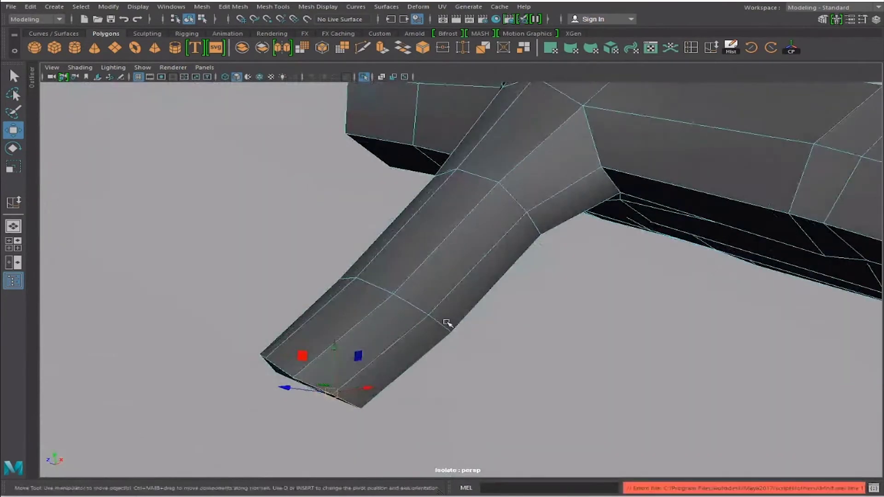
mouse_move(447, 322)
left_mouse_down("alt")
mouse_move(467, 306)
mouse_move(434, 316)
mouse_move(435, 330)
left_mouse_up("alt")
Reshape the thumb tip's bottom corner and bottom-middle vertices
left_click(435, 330)
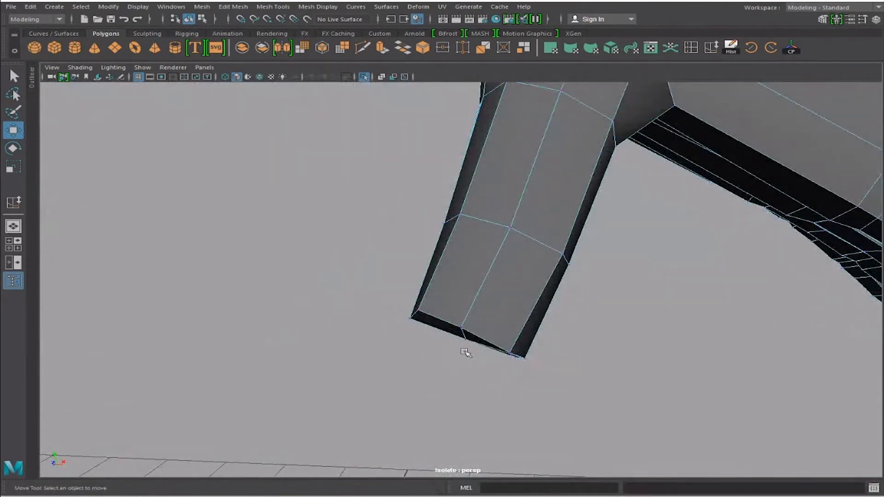
left_click(514, 354)
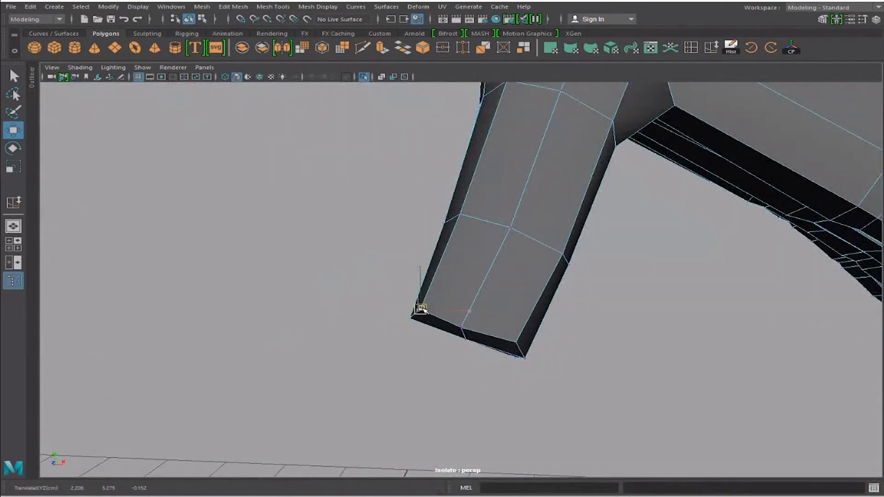
left_click(418, 310)
mouse_move(502, 339)
left_mouse_down("alt")
mouse_move(466, 306)
mouse_move(400, 323)
mouse_move(412, 310)
mouse_move(389, 302)
mouse_move(483, 281)
mouse_move(523, 234)
mouse_move(452, 244)
mouse_move(470, 340)
mouse_move(503, 334)
mouse_move(509, 292)
mouse_move(509, 316)
left_mouse_up("alt")
left_click(487, 329)
left_click_drag(465, 337, 444, 310, "alt")
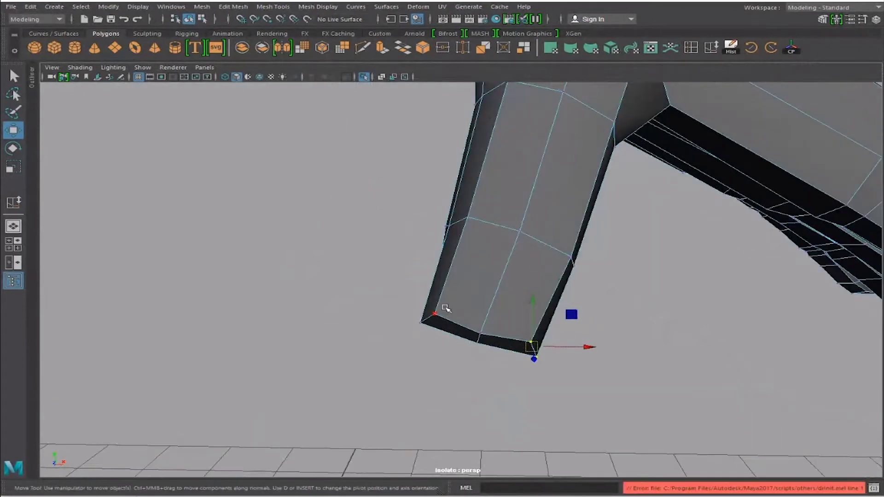
left_click(425, 321)
mouse_move(562, 325)
left_mouse_down()
mouse_move(532, 348)
mouse_move(468, 327)
mouse_move(481, 306)
left_mouse_up()
Adjust vertices on the thumb's side and at the thumb base
mouse_move(454, 222)
left_mouse_down("alt")
mouse_move(484, 219)
mouse_move(474, 234)
mouse_move(513, 292)
mouse_move(499, 284)
mouse_move(494, 253)
mouse_move(497, 261)
mouse_move(469, 247)
mouse_move(555, 296)
left_mouse_up("alt")
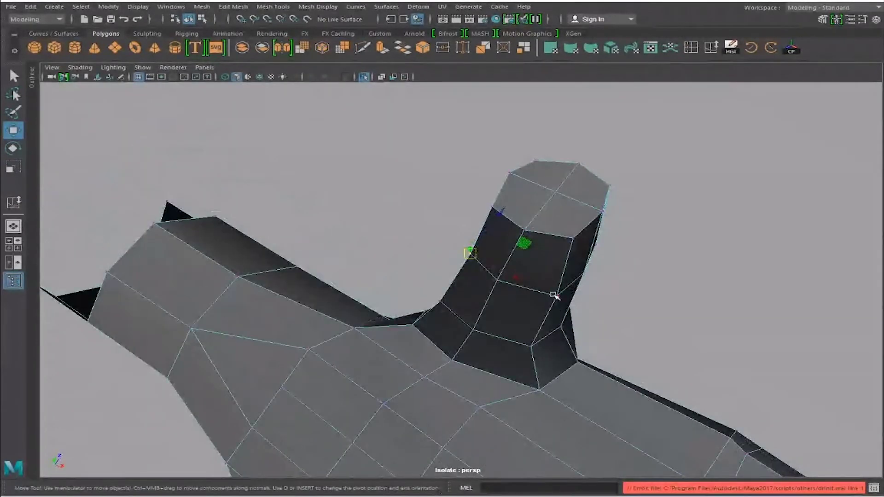
left_click(498, 281)
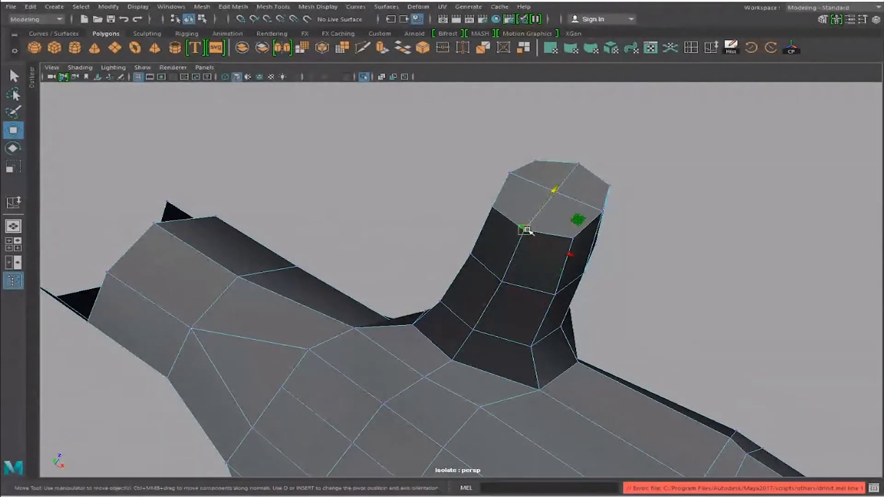
left_click_drag(527, 231, 544, 252, "alt")
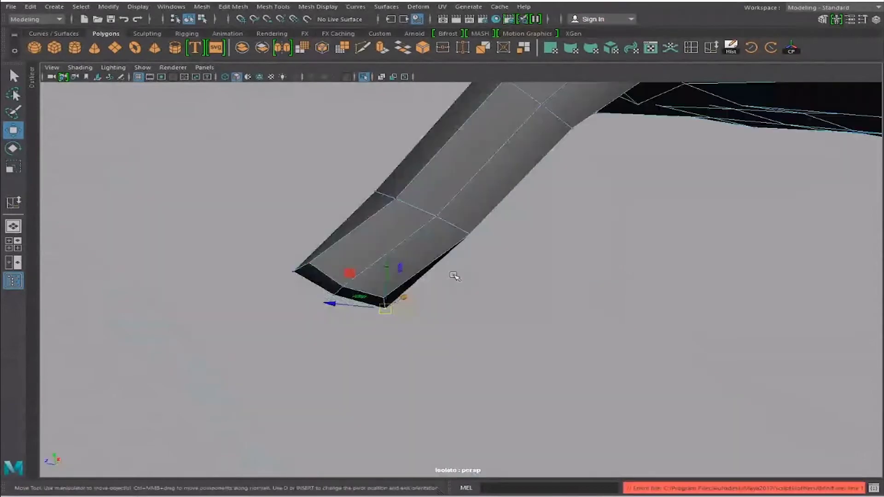
mouse_move(425, 263)
left_mouse_down("alt")
mouse_move(444, 276)
mouse_move(460, 221)
mouse_move(578, 195)
left_mouse_up("alt")
left_click(577, 175)
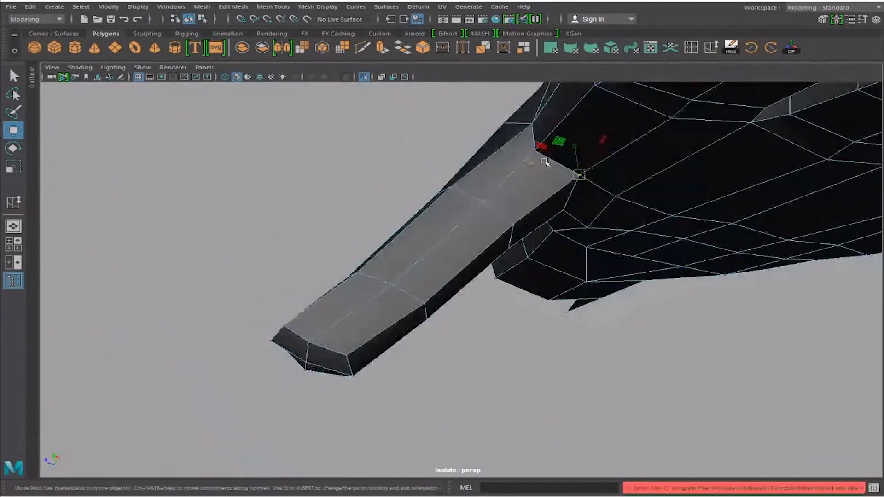
mouse_move(543, 148)
left_mouse_down("alt")
mouse_move(612, 184)
mouse_move(530, 232)
mouse_move(523, 247)
left_mouse_up("alt")
mouse_move(533, 193)
left_mouse_down("alt")
mouse_move(545, 245)
mouse_move(525, 270)
mouse_move(494, 259)
mouse_move(460, 275)
mouse_move(462, 259)
mouse_move(510, 274)
mouse_move(493, 286)
mouse_move(530, 226)
mouse_move(523, 247)
mouse_move(579, 192)
mouse_move(548, 251)
mouse_move(458, 316)
left_mouse_up("alt")
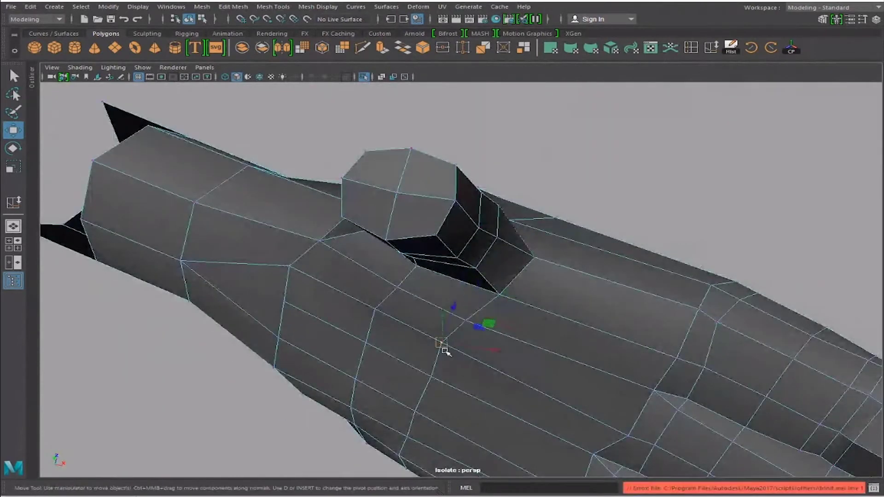
Check the smoothed hand, then return to the low-poly cage
mouse_move(451, 348)
left_mouse_down("alt")
mouse_move(472, 326)
mouse_move(523, 310)
mouse_move(493, 307)
mouse_move(509, 291)
mouse_move(420, 300)
mouse_move(503, 296)
mouse_move(502, 320)
mouse_move(458, 329)
mouse_move(416, 322)
mouse_move(477, 336)
mouse_move(447, 322)
mouse_move(458, 311)
mouse_move(424, 308)
mouse_move(438, 316)
mouse_move(427, 322)
mouse_move(427, 272)
mouse_move(454, 236)
mouse_move(612, 252)
mouse_move(636, 272)
mouse_move(559, 322)
mouse_move(545, 371)
left_mouse_up("alt")
key("3")
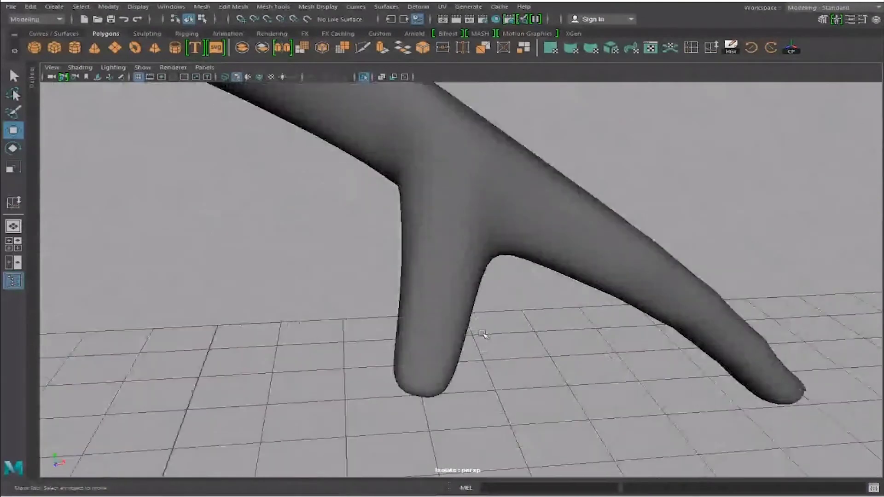
left_click(447, 321)
key("1")
scroll(496, 368, "up", 3)
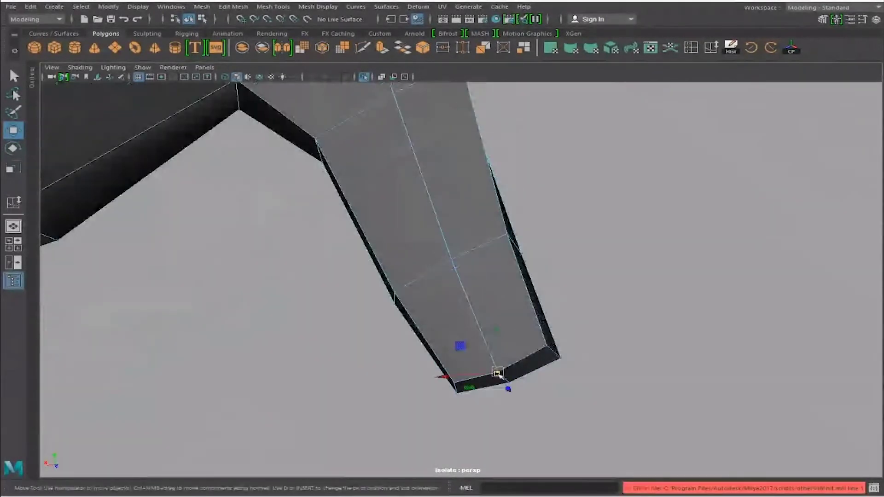
Switch to the Move tool and survey the thumb-palm junction from several angles
mouse_move(487, 277)
left_mouse_down("alt")
mouse_move(438, 280)
mouse_move(414, 207)
mouse_move(389, 245)
mouse_move(395, 198)
mouse_move(420, 216)
mouse_move(418, 258)
mouse_move(450, 188)
mouse_move(501, 243)
mouse_move(485, 260)
left_mouse_up("alt")
mouse_move(525, 206)
left_mouse_down("alt")
mouse_move(430, 231)
mouse_move(413, 278)
mouse_move(340, 316)
mouse_move(371, 348)
mouse_move(450, 357)
mouse_move(463, 304)
mouse_move(571, 286)
left_mouse_up("alt")
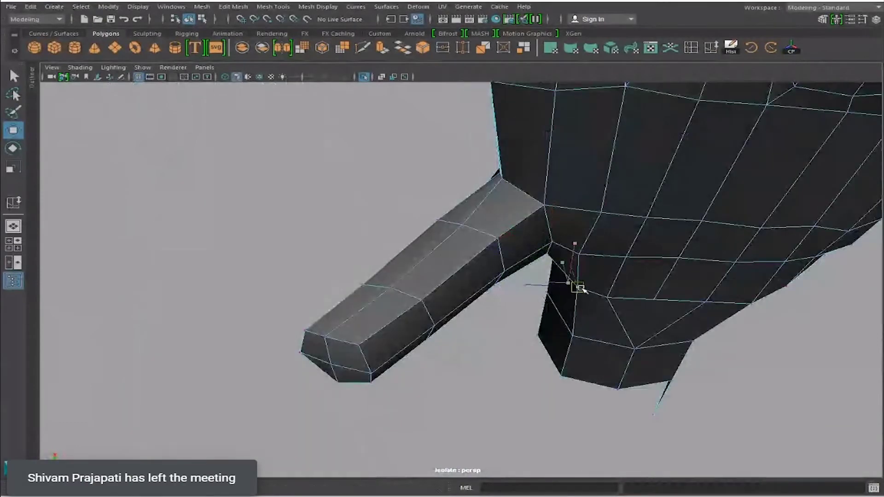
mouse_move(581, 254)
left_mouse_down("alt")
mouse_move(622, 277)
mouse_move(612, 310)
mouse_move(628, 362)
mouse_move(529, 266)
mouse_move(557, 266)
mouse_move(529, 311)
mouse_move(473, 305)
left_mouse_up("alt")
key("w")
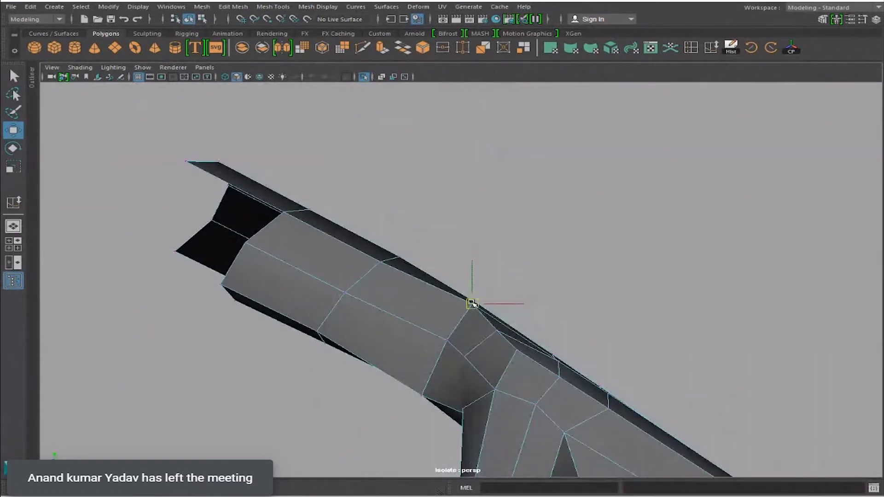
mouse_move(505, 333)
left_mouse_down("alt")
mouse_move(487, 335)
mouse_move(519, 340)
mouse_move(570, 306)
mouse_move(499, 302)
mouse_move(486, 311)
mouse_move(506, 282)
left_mouse_up("alt")
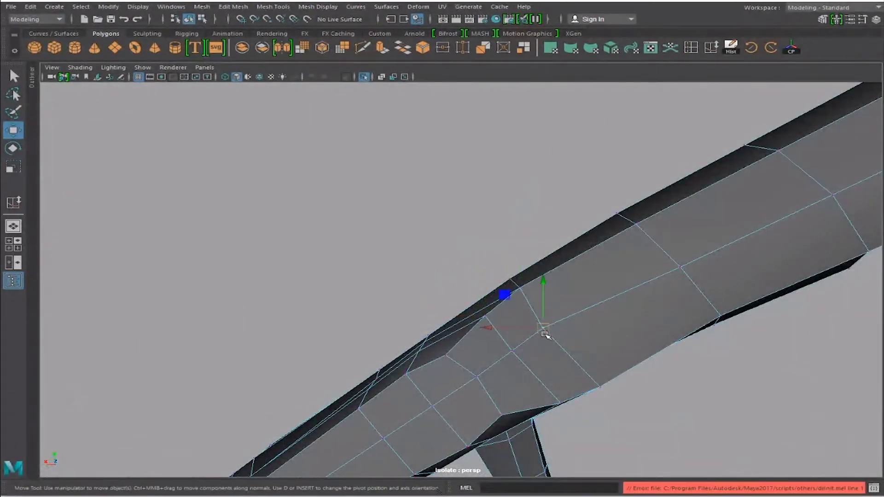
mouse_move(545, 335)
left_mouse_down("alt")
mouse_move(545, 351)
mouse_move(641, 371)
mouse_move(645, 301)
mouse_move(547, 305)
mouse_move(565, 297)
left_mouse_up("alt")
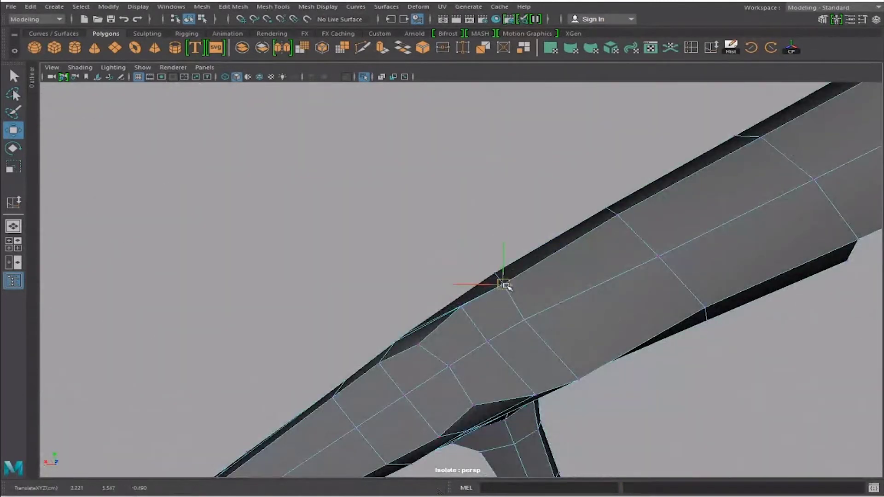
left_click_drag(505, 285, 505, 313, "alt")
mouse_move(559, 337)
left_mouse_down("alt")
mouse_move(545, 324)
mouse_move(517, 327)
mouse_move(533, 328)
mouse_move(506, 311)
mouse_move(545, 307)
left_mouse_up("alt")
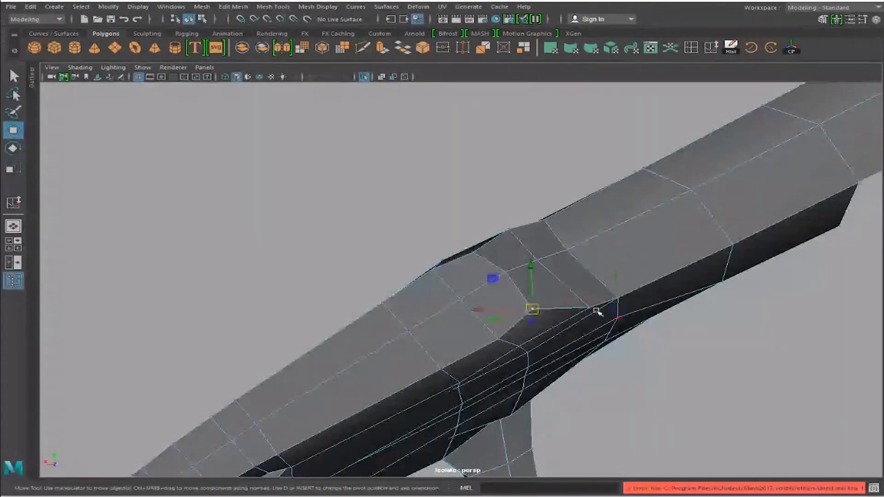
mouse_move(579, 250)
left_mouse_down("alt")
mouse_move(641, 320)
mouse_move(536, 317)
mouse_move(571, 308)
mouse_move(606, 322)
mouse_move(563, 324)
mouse_move(589, 353)
mouse_move(477, 256)
mouse_move(525, 258)
mouse_move(549, 277)
mouse_move(539, 231)
mouse_move(644, 272)
mouse_move(558, 229)
mouse_move(487, 209)
mouse_move(515, 236)
mouse_move(359, 276)
mouse_move(391, 277)
mouse_move(398, 320)
mouse_move(427, 303)
mouse_move(444, 272)
mouse_move(481, 272)
mouse_move(521, 252)
mouse_move(445, 247)
mouse_move(367, 213)
mouse_move(509, 223)
mouse_move(517, 198)
mouse_move(479, 207)
mouse_move(386, 191)
left_mouse_up("alt")
Move a vertex at the thumb-palm junction and preview the hand smoothed
left_click(571, 307)
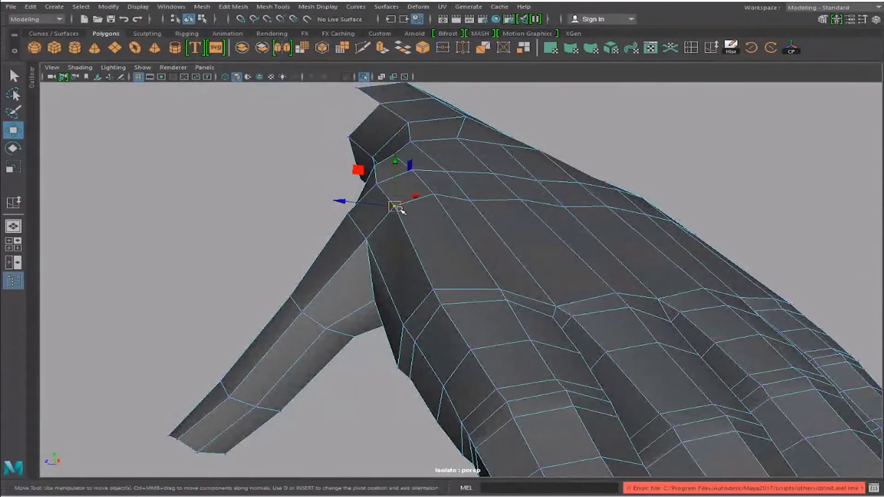
mouse_move(407, 221)
left_mouse_down("alt")
mouse_move(450, 223)
mouse_move(445, 248)
mouse_move(465, 214)
mouse_move(577, 205)
mouse_move(613, 236)
mouse_move(424, 212)
mouse_move(500, 217)
mouse_move(360, 277)
mouse_move(407, 288)
mouse_move(369, 242)
mouse_move(387, 268)
mouse_move(359, 272)
mouse_move(418, 292)
mouse_move(460, 277)
mouse_move(624, 262)
mouse_move(529, 250)
mouse_move(610, 251)
mouse_move(624, 234)
left_mouse_up("alt")
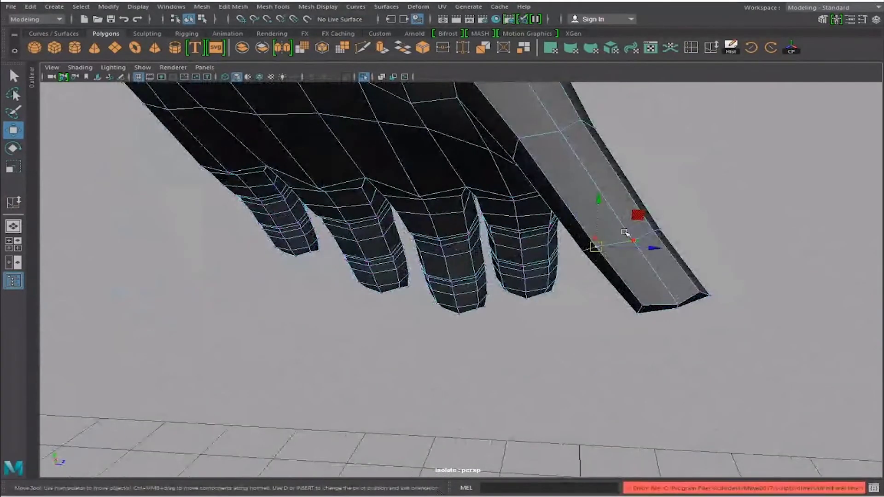
mouse_move(683, 250)
left_mouse_down("alt")
mouse_move(537, 249)
mouse_move(557, 242)
left_mouse_up("alt")
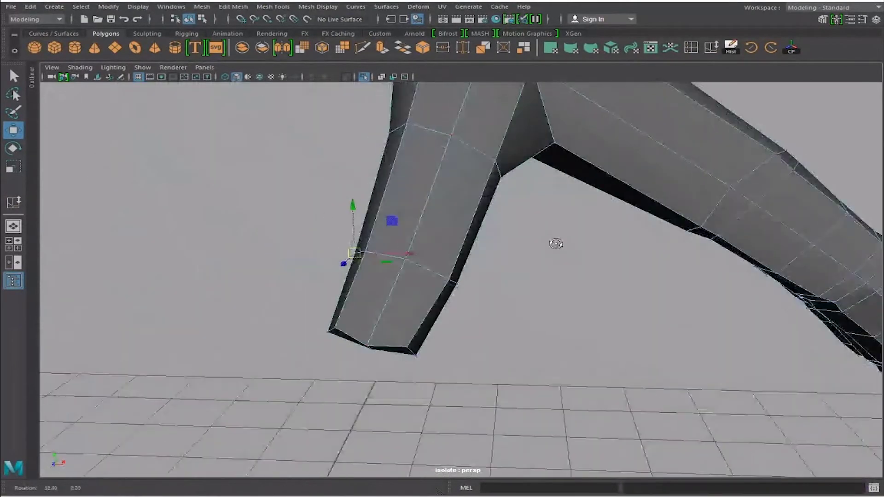
left_click_drag(523, 281, 462, 293, "alt")
mouse_move(407, 300)
left_mouse_down("alt")
mouse_move(454, 284)
mouse_move(463, 295)
mouse_move(417, 305)
mouse_move(420, 323)
mouse_move(250, 310)
mouse_move(297, 285)
mouse_move(267, 316)
mouse_move(330, 310)
left_mouse_up("alt")
key("3")
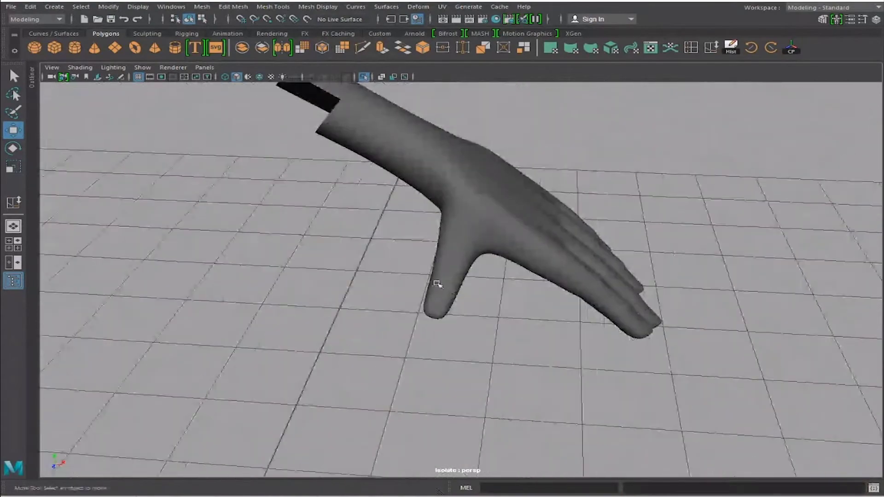
Return to the low-poly cage and frame the thumb's end face
left_click(446, 295)
key("1")
mouse_move(447, 295)
left_mouse_down("alt")
mouse_move(501, 292)
mouse_move(452, 280)
mouse_move(470, 278)
mouse_move(419, 290)
mouse_move(258, 242)
mouse_move(391, 282)
mouse_move(415, 299)
left_mouse_up("alt")
left_click(449, 328)
left_click_drag(454, 332, 338, 279, "alt")
right_click_drag(338, 279, 358, 273, "alt")
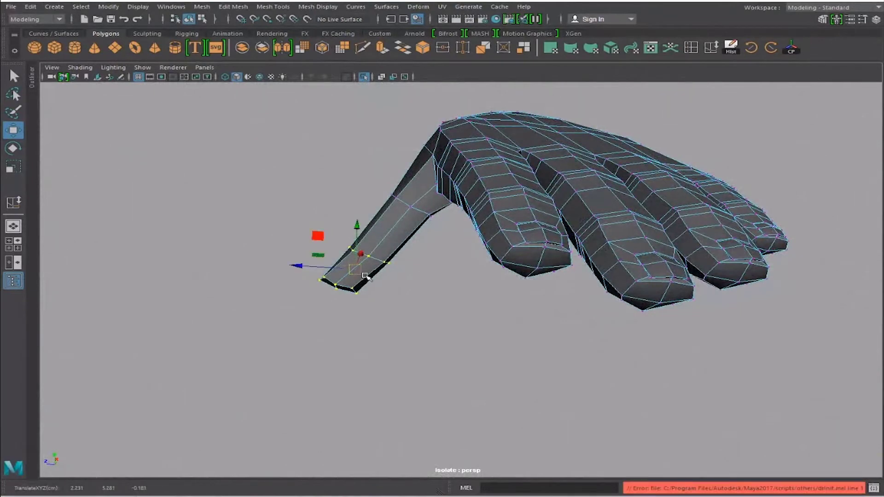
key("f")
Move a thumb tip vertex to reshape the end of the thumb
left_click_drag(340, 293, 382, 298, "alt")
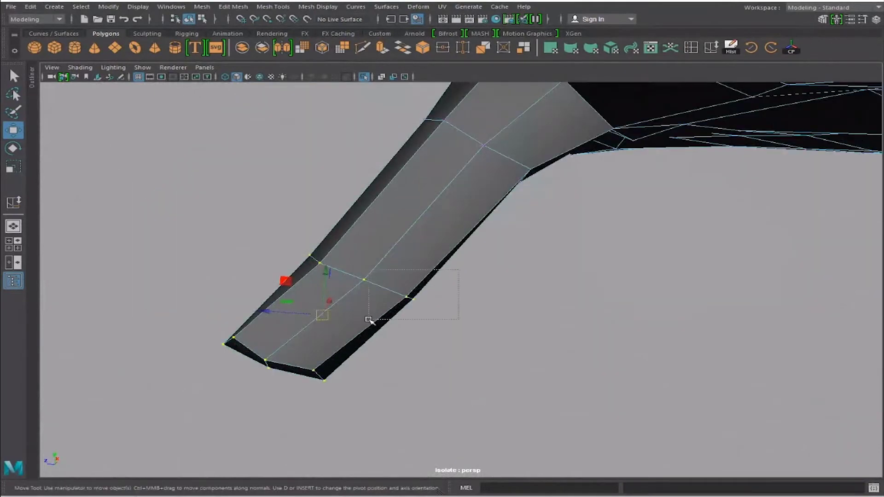
left_click(404, 297)
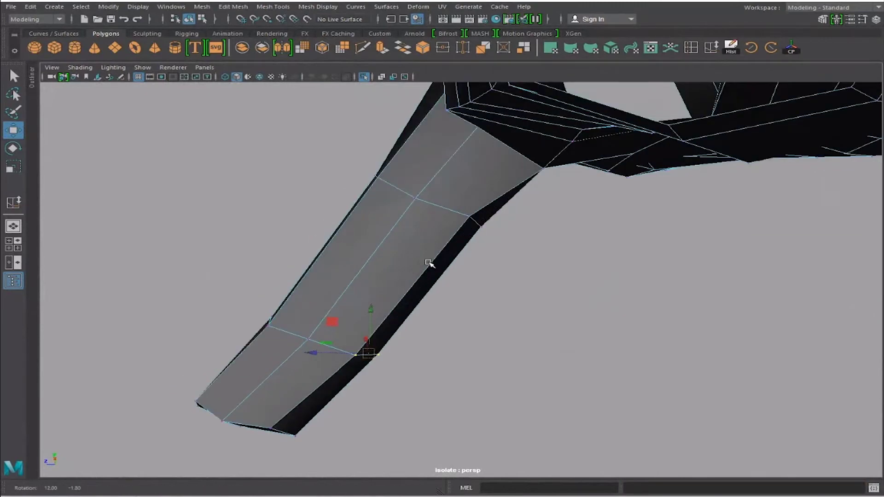
left_click_drag(404, 299, 430, 263, "alt")
mouse_move(473, 221)
left_mouse_down()
mouse_move(529, 225)
mouse_move(553, 255)
mouse_move(527, 264)
mouse_move(484, 306)
mouse_move(474, 276)
mouse_move(423, 290)
left_mouse_up()
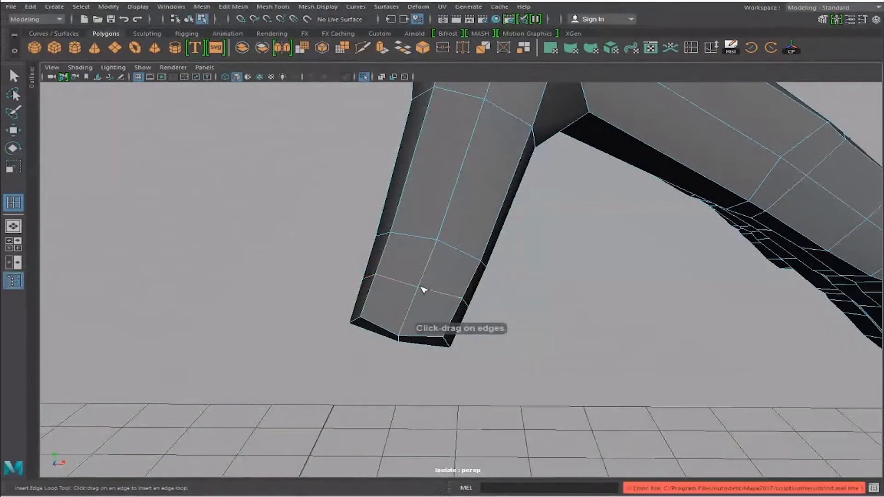
Extrude the thumb-tip top faces inward twice to recess a thumbnail
right_click_drag(403, 283, 405, 317)
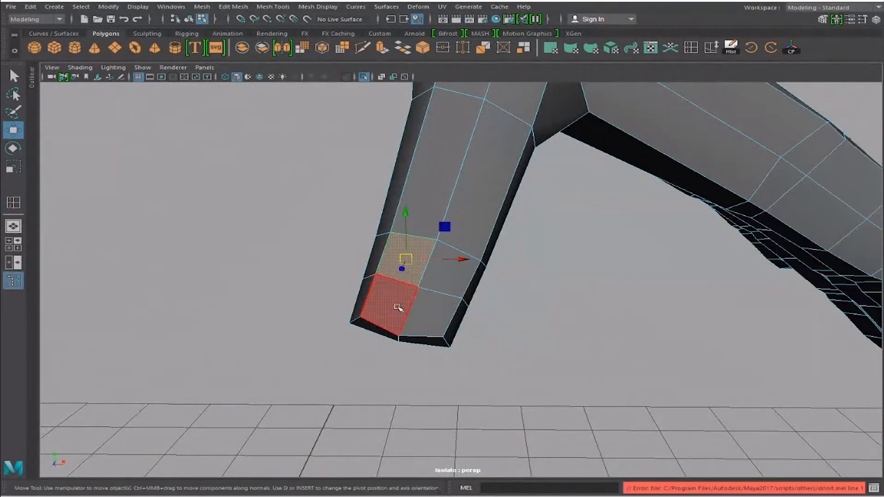
left_click_drag(448, 270, 408, 281, "alt")
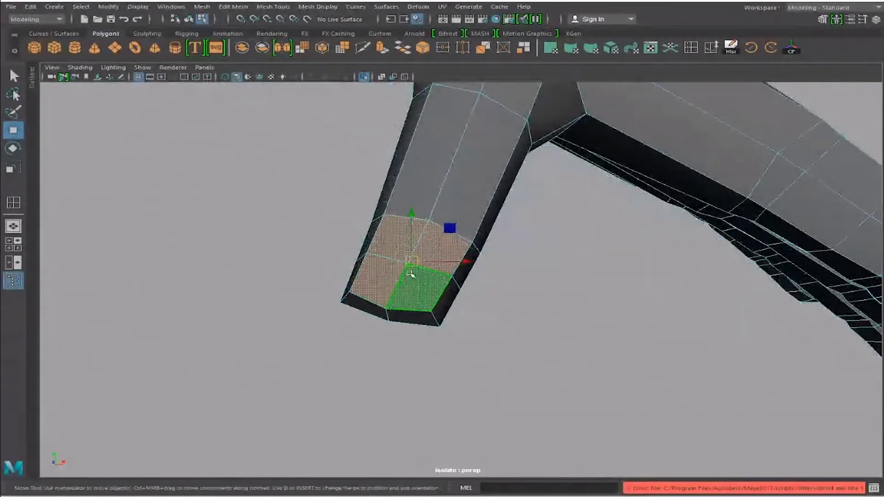
left_click(393, 277)
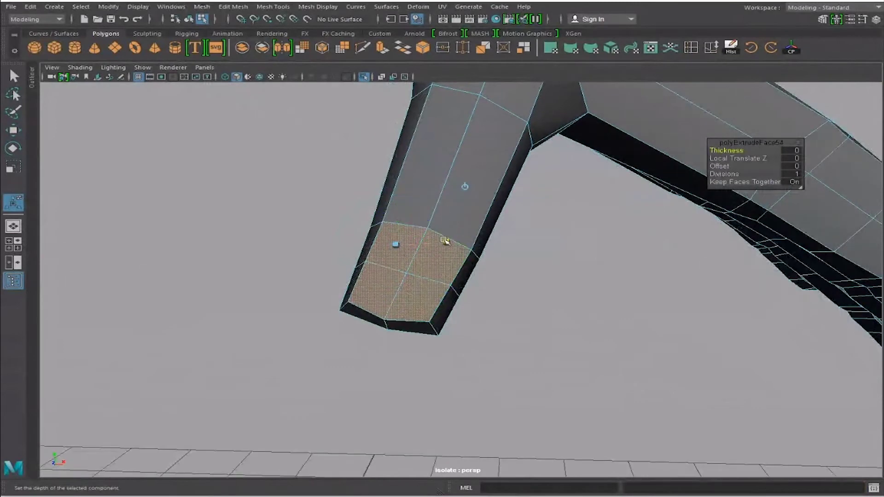
mouse_move(370, 258)
left_mouse_down("alt")
mouse_move(340, 253)
mouse_move(443, 282)
left_mouse_up("alt")
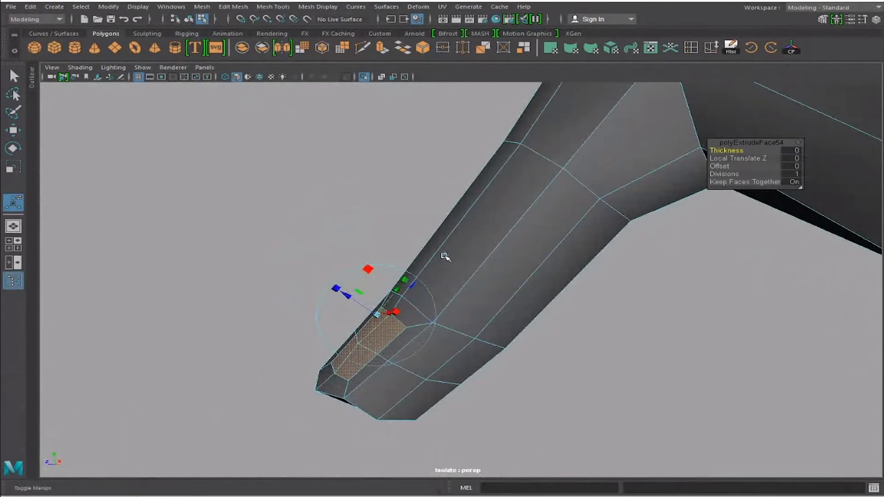
left_click(377, 315)
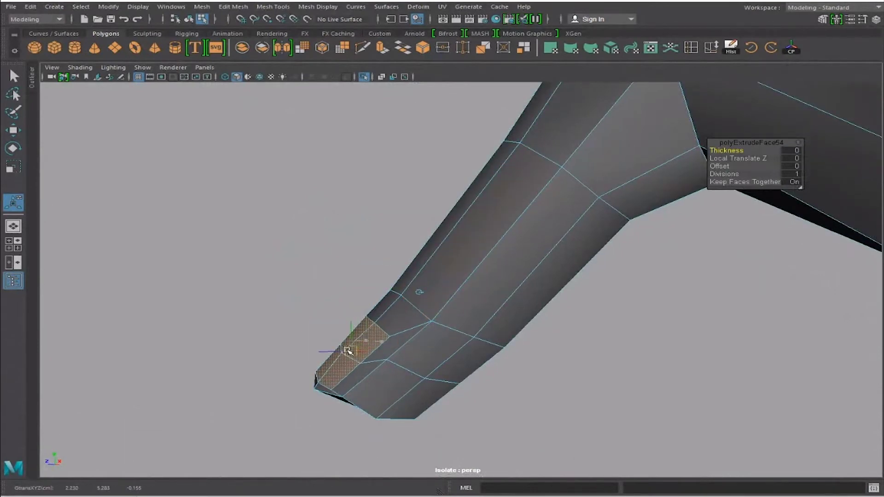
mouse_move(347, 351)
left_mouse_down("alt")
mouse_move(438, 352)
mouse_move(494, 381)
mouse_move(361, 320)
mouse_move(389, 332)
mouse_move(352, 329)
mouse_move(414, 340)
mouse_move(390, 316)
left_mouse_up("alt")
key("ctrl+e")
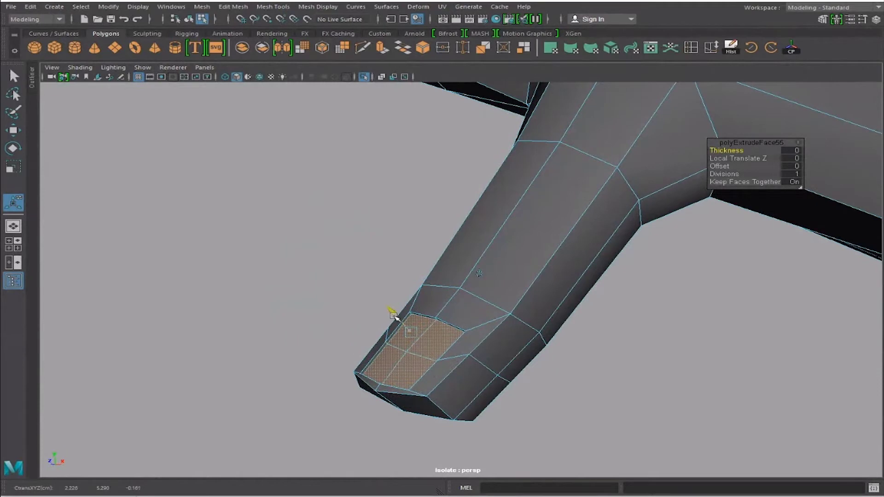
key("ctrl+e")
left_click_drag(387, 306, 390, 338, "alt")
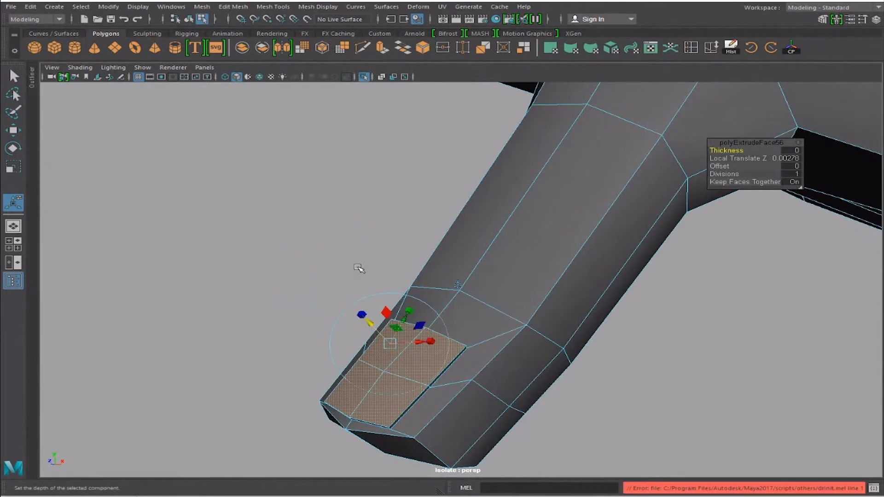
left_click_drag(359, 270, 368, 256, "alt")
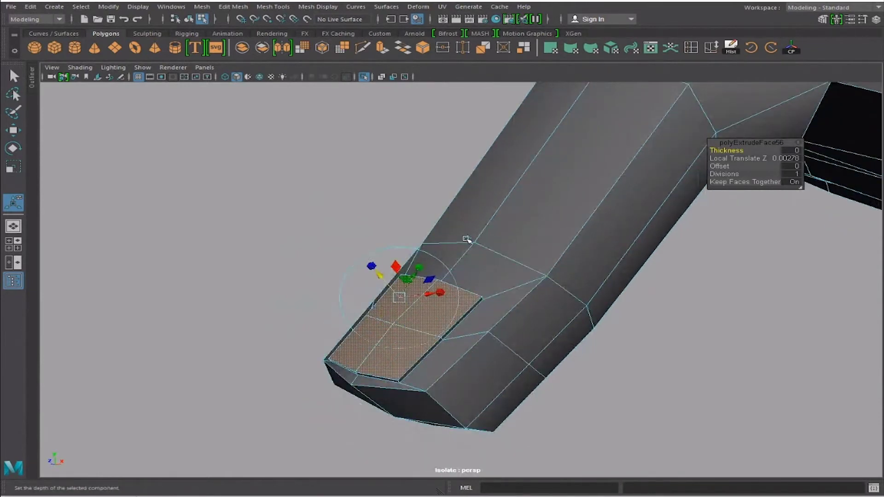
key("q")
Move the edges at the back of the nail to form the nail groove
left_click_drag(420, 309, 450, 306, "alt")
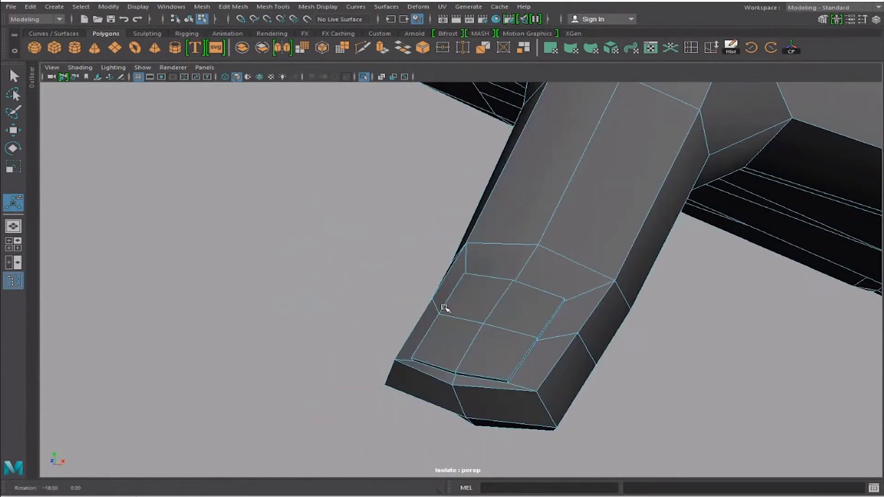
left_click(486, 279)
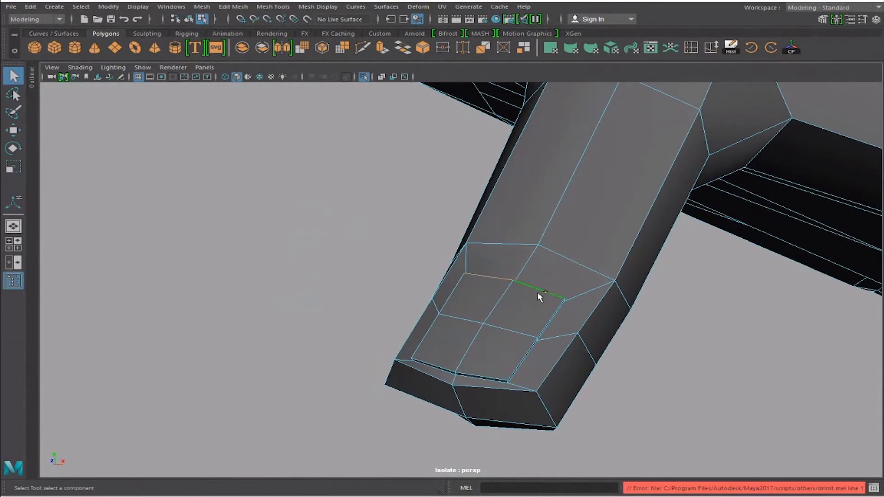
left_click(538, 292, "shift")
key("w")
scroll(444, 286, "up", 3)
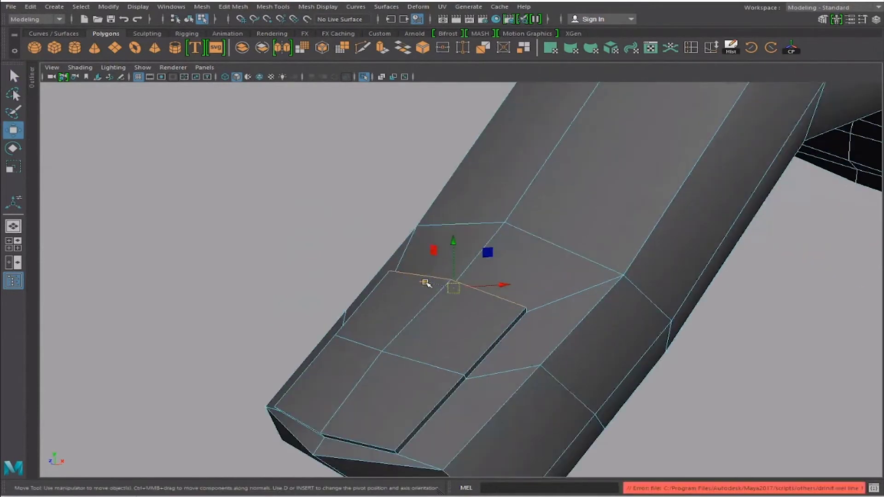
left_click_drag(426, 282, 427, 284)
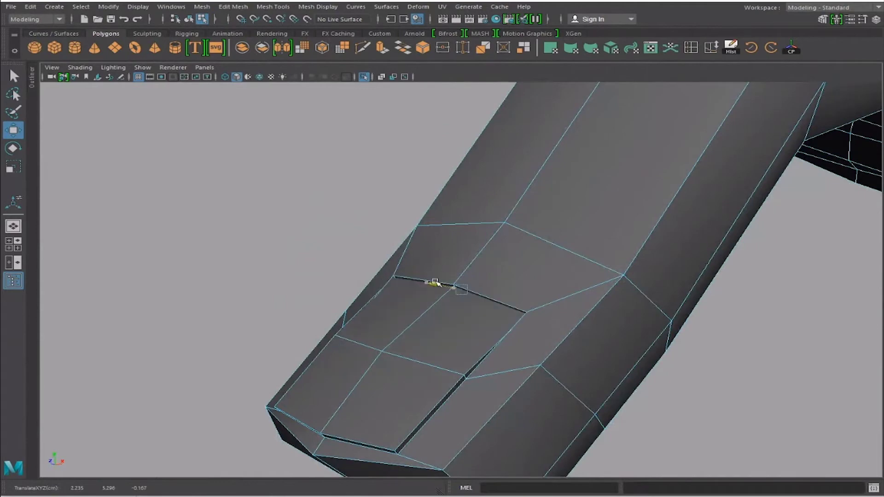
left_click_drag(437, 284, 481, 299, "alt")
Shift the thumb tip's front bottom edges sideways and preview the hand smoothed
left_click(493, 364)
mouse_move(492, 363)
left_mouse_down("alt")
mouse_move(316, 346)
mouse_move(343, 285)
mouse_move(359, 285)
mouse_move(310, 286)
mouse_move(427, 303)
mouse_move(528, 349)
left_mouse_up("alt")
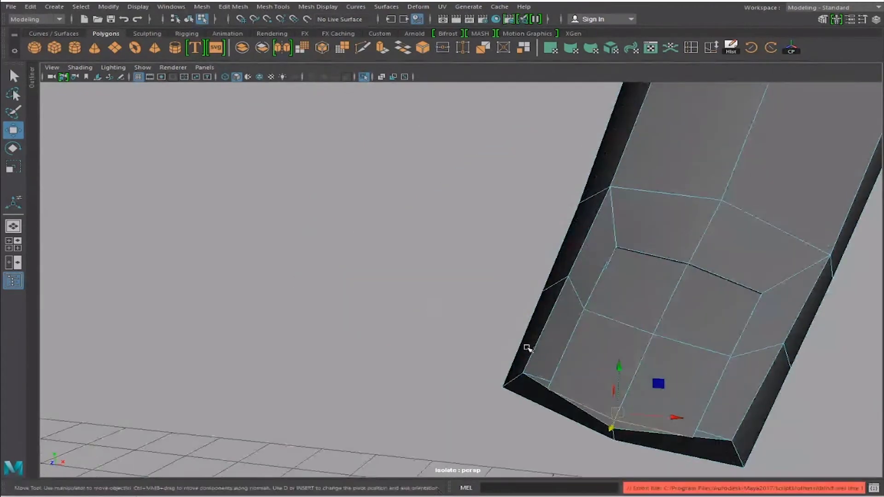
left_click_drag(680, 422, 635, 350, "alt")
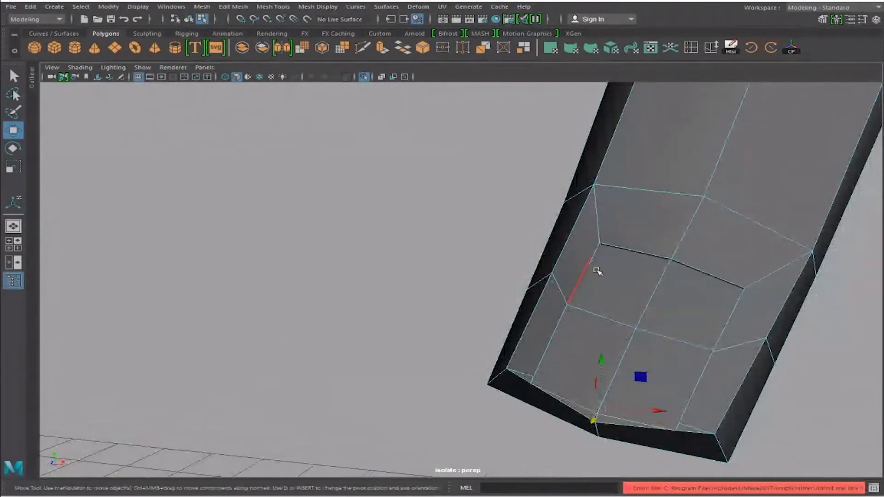
left_click_drag(589, 264, 622, 251, "alt")
mouse_move(667, 234)
left_mouse_down()
mouse_move(681, 234)
mouse_move(659, 325)
left_mouse_up()
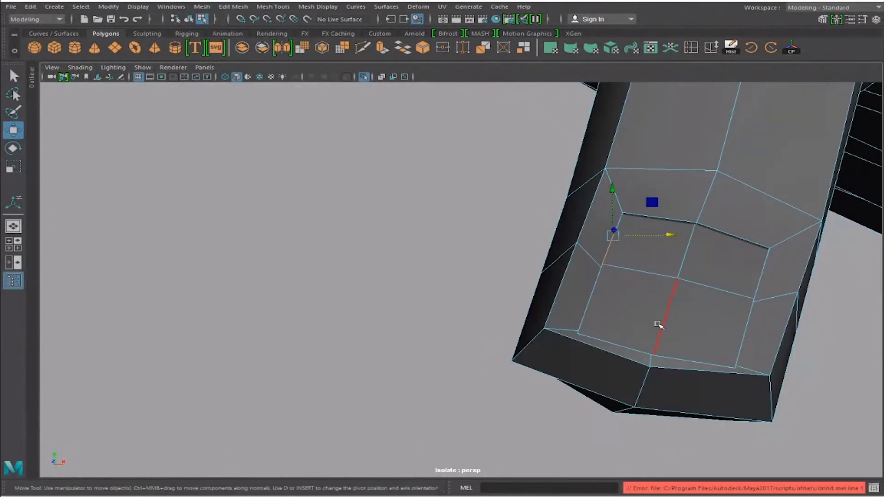
mouse_move(654, 358)
left_mouse_down("alt")
mouse_move(470, 367)
mouse_move(458, 365)
mouse_move(504, 347)
mouse_move(430, 336)
left_mouse_up("alt")
key("3")
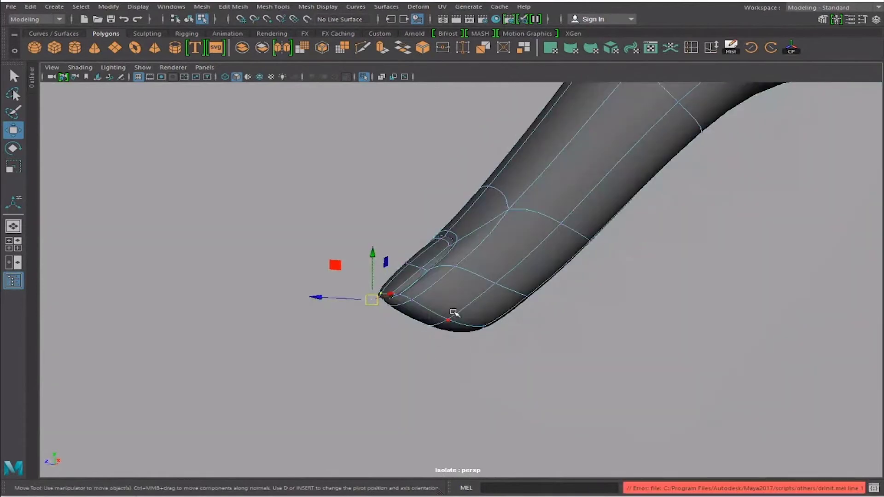
mouse_move(582, 343)
right_mouse_down("alt")
mouse_move(526, 302)
mouse_move(700, 357)
right_mouse_up("alt")
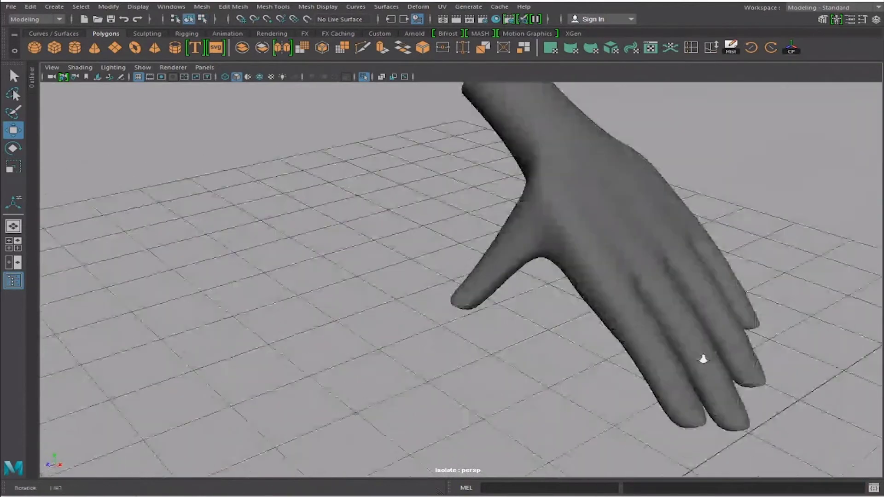
mouse_move(701, 357)
left_mouse_down("alt")
mouse_move(462, 302)
mouse_move(485, 273)
mouse_move(430, 262)
mouse_move(510, 276)
mouse_move(431, 271)
mouse_move(482, 275)
mouse_move(510, 261)
mouse_move(393, 290)
mouse_move(404, 251)
mouse_move(421, 255)
left_mouse_up("alt")
Return the hand to faceted view and insert an edge loop at the thumb base
left_click(482, 272)
key("1")
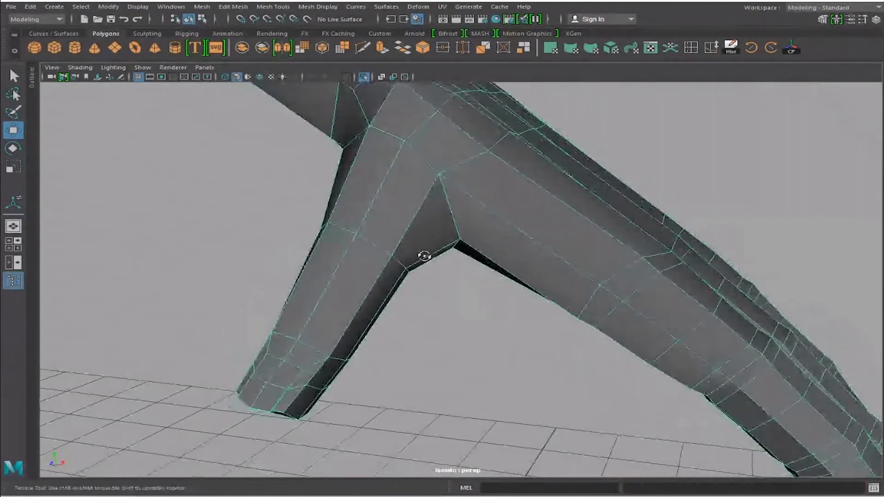
left_click(691, 47)
mouse_move(383, 290)
left_mouse_down("alt")
mouse_move(359, 261)
mouse_move(366, 237)
mouse_move(397, 257)
left_mouse_up("alt")
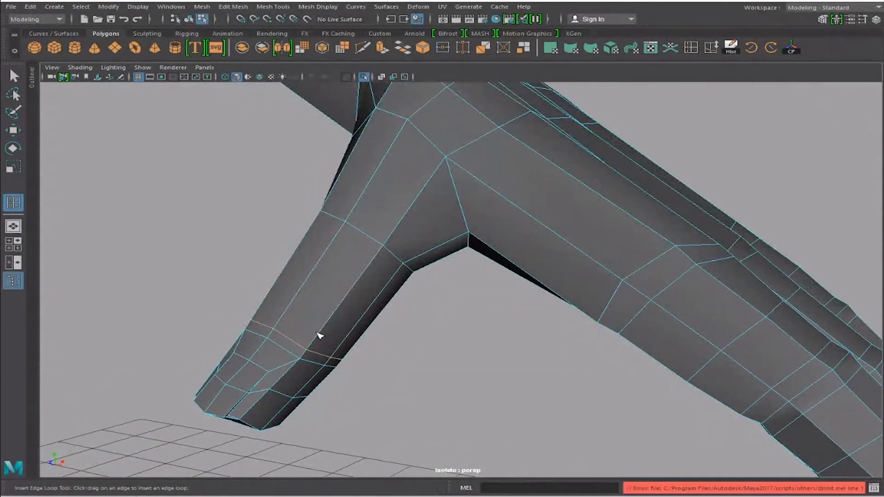
left_click_drag(353, 310, 361, 257, "alt")
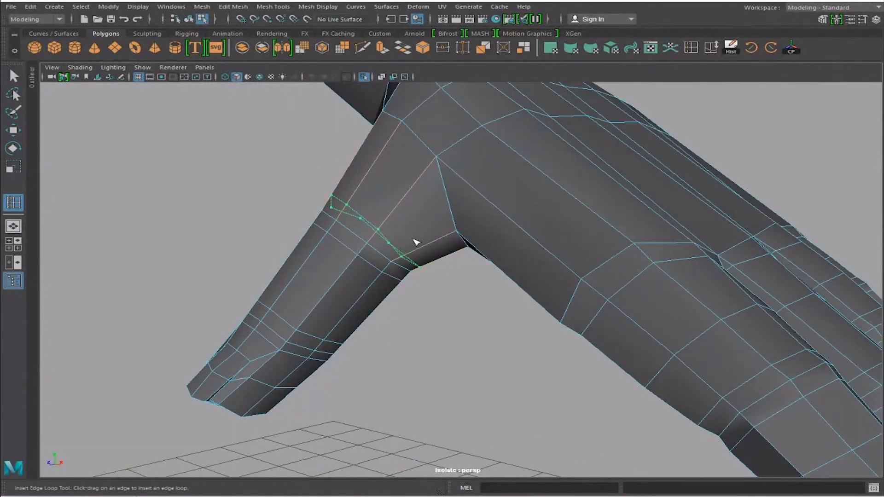
mouse_move(416, 242)
left_mouse_down("alt")
mouse_move(421, 190)
mouse_move(361, 181)
mouse_move(419, 143)
mouse_move(385, 162)
mouse_move(379, 192)
mouse_move(409, 170)
mouse_move(460, 192)
mouse_move(409, 182)
mouse_move(355, 226)
left_mouse_up("alt")
left_click(422, 189)
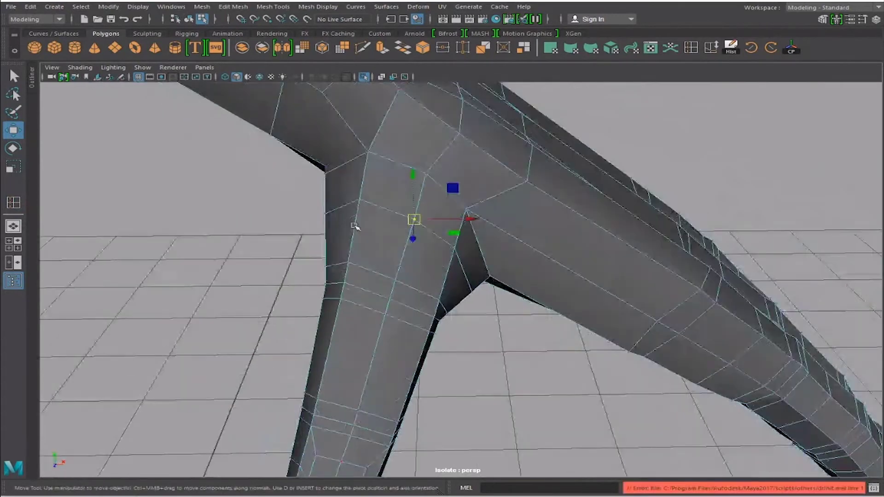
Insert another edge loop along the thumb and scale it for a slimmer girth
mouse_move(325, 191)
left_mouse_down("alt")
mouse_move(355, 253)
mouse_move(385, 198)
mouse_move(355, 237)
mouse_move(460, 189)
mouse_move(442, 250)
mouse_move(367, 298)
mouse_move(295, 288)
mouse_move(443, 291)
mouse_move(449, 320)
left_mouse_up("alt")
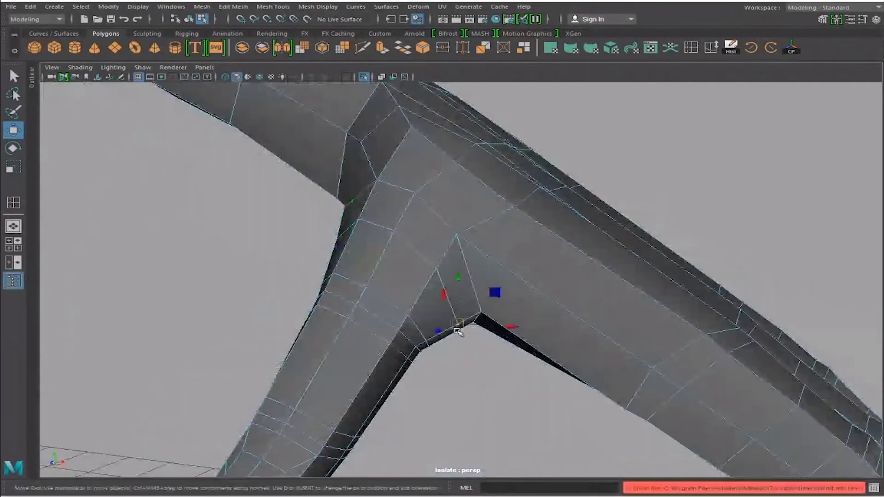
mouse_move(503, 325)
left_mouse_down("alt")
mouse_move(460, 296)
mouse_move(431, 221)
mouse_move(438, 286)
mouse_move(416, 306)
mouse_move(442, 258)
mouse_move(458, 313)
mouse_move(438, 322)
mouse_move(444, 282)
mouse_move(501, 310)
mouse_move(400, 310)
left_mouse_up("alt")
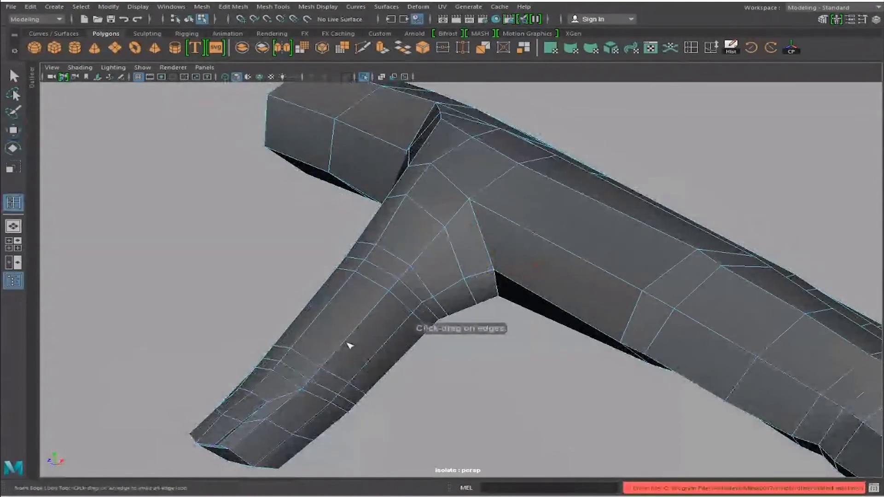
left_click(384, 337)
key("w")
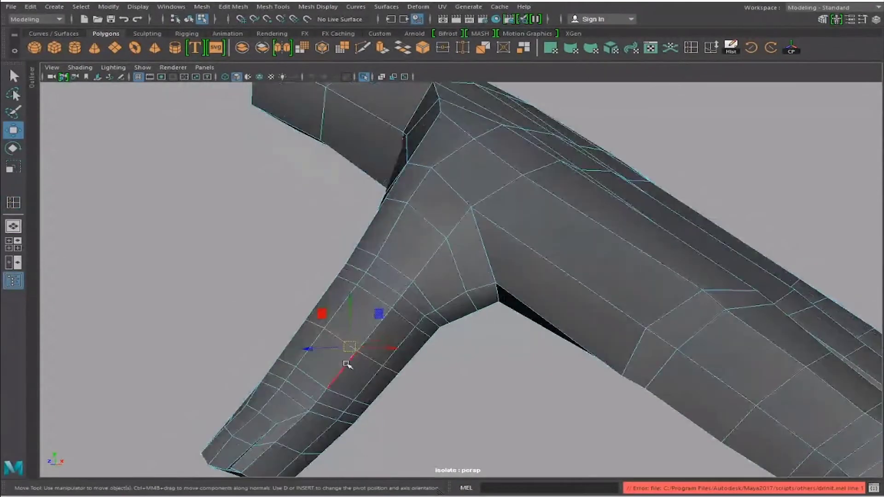
mouse_move(351, 351)
left_mouse_down("alt")
mouse_move(339, 355)
mouse_move(395, 329)
mouse_move(399, 275)
mouse_move(359, 350)
mouse_move(356, 336)
mouse_move(347, 348)
left_mouse_up("alt")
left_click(345, 343)
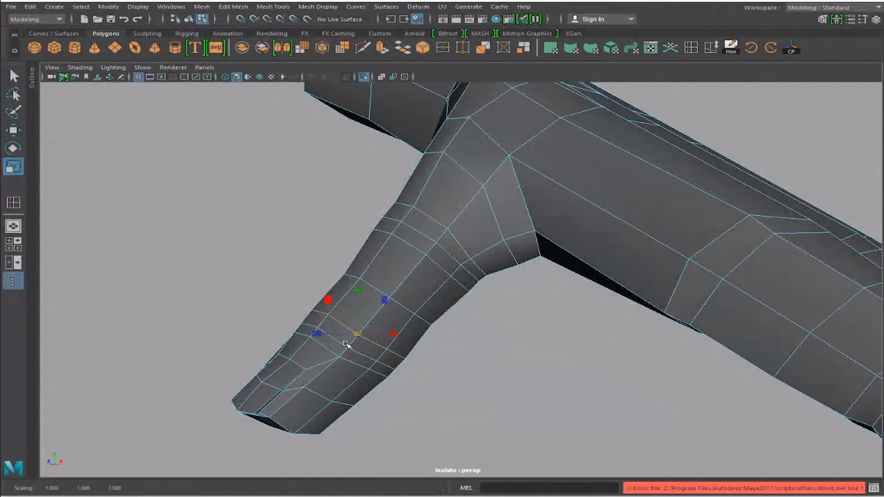
mouse_move(340, 345)
left_mouse_down("alt")
mouse_move(365, 348)
mouse_move(354, 336)
mouse_move(345, 346)
mouse_move(310, 342)
mouse_move(359, 310)
mouse_move(385, 244)
left_mouse_up("alt")
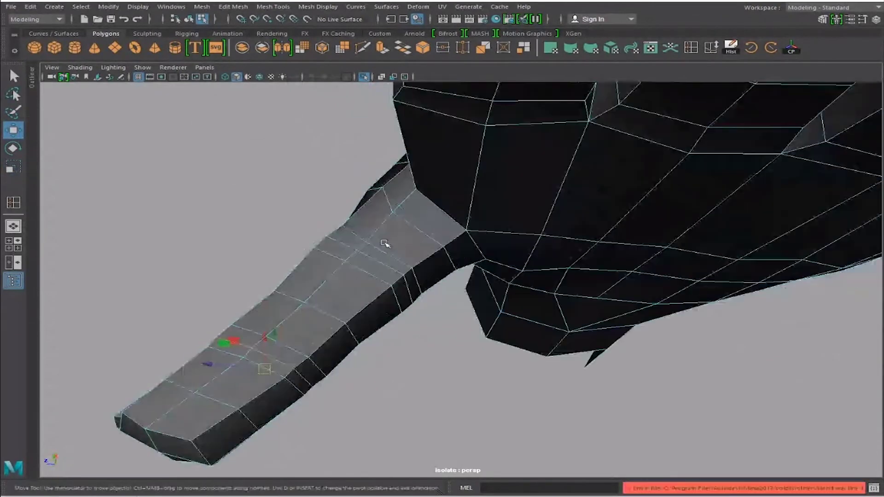
Move a thumb-palm junction vertex and check the result in smooth preview
mouse_move(421, 304)
left_mouse_down("alt")
mouse_move(502, 256)
mouse_move(409, 264)
mouse_move(465, 300)
mouse_move(400, 288)
mouse_move(379, 258)
mouse_move(389, 217)
mouse_move(479, 247)
mouse_move(499, 233)
mouse_move(498, 247)
mouse_move(460, 282)
mouse_move(474, 283)
mouse_move(488, 262)
left_mouse_up("alt")
mouse_move(487, 262)
left_mouse_down("alt")
mouse_move(474, 276)
mouse_move(461, 270)
mouse_move(463, 292)
mouse_move(448, 252)
mouse_move(468, 293)
mouse_move(450, 262)
mouse_move(424, 271)
left_mouse_up("alt")
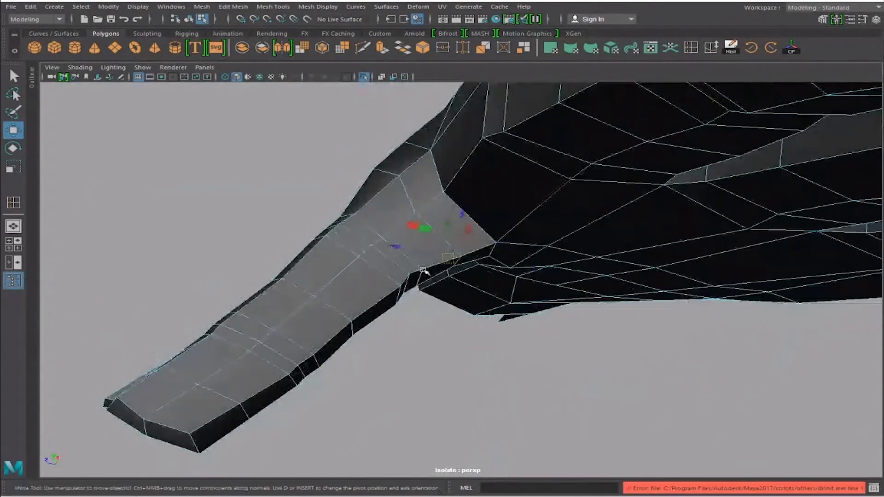
key("3")
mouse_move(475, 351)
left_mouse_down("alt")
mouse_move(428, 325)
mouse_move(596, 322)
mouse_move(444, 257)
mouse_move(402, 284)
mouse_move(484, 242)
mouse_move(462, 282)
mouse_move(529, 297)
mouse_move(496, 287)
mouse_move(596, 278)
mouse_move(450, 258)
mouse_move(592, 286)
mouse_move(499, 262)
mouse_move(479, 283)
mouse_move(606, 257)
left_mouse_up("alt")
Back in faceted view, add an edge loop across the back of the hand
left_click(488, 268)
key("1")
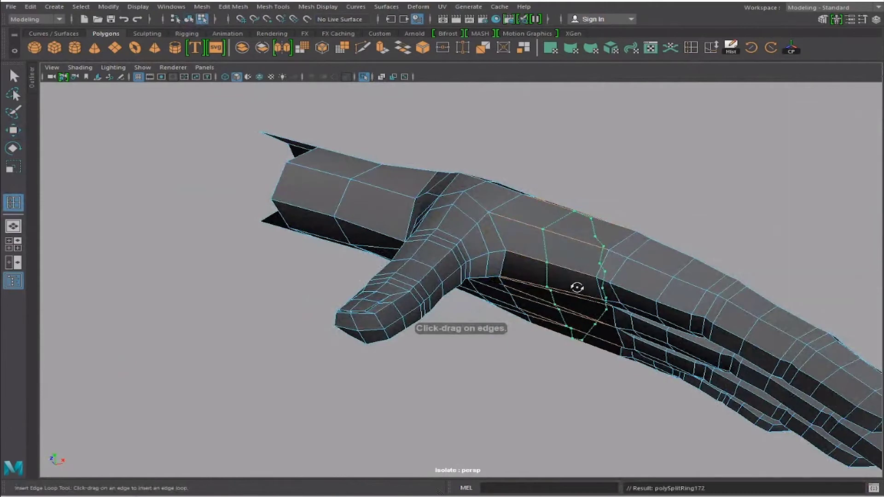
mouse_move(578, 287)
left_mouse_down("alt")
mouse_move(509, 267)
mouse_move(608, 257)
mouse_move(623, 192)
mouse_move(565, 250)
mouse_move(555, 223)
mouse_move(501, 299)
mouse_move(520, 312)
mouse_move(465, 312)
mouse_move(492, 338)
mouse_move(525, 340)
left_mouse_up("alt")
key("w")
Adjust vertices at the thumb base and on the palm next to the thumb
left_click(449, 300)
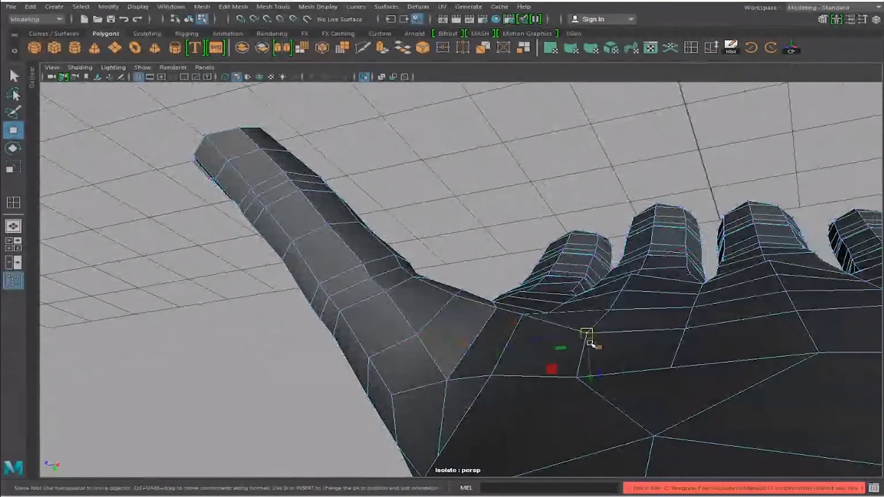
mouse_move(589, 320)
left_mouse_down("alt")
mouse_move(593, 345)
mouse_move(539, 335)
mouse_move(547, 294)
left_mouse_up("alt")
left_click(536, 326)
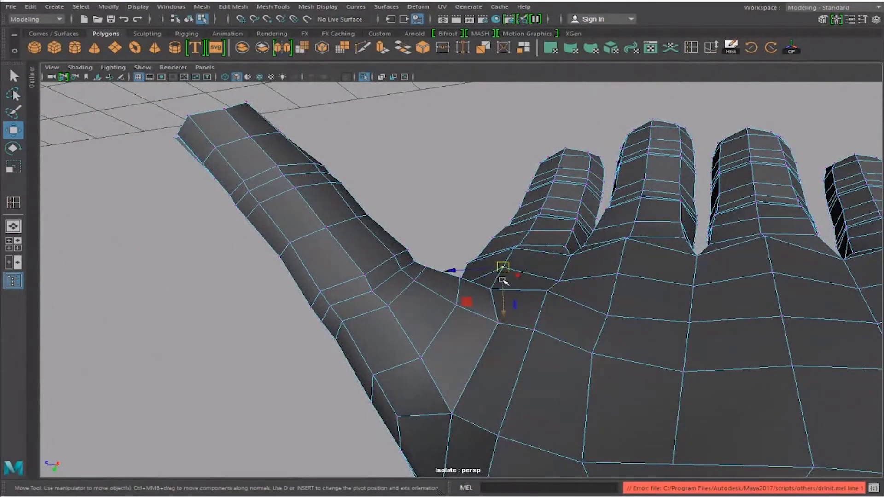
mouse_move(492, 299)
left_mouse_down("alt")
mouse_move(497, 286)
mouse_move(541, 311)
mouse_move(603, 323)
mouse_move(547, 368)
mouse_move(608, 316)
mouse_move(606, 355)
mouse_move(552, 292)
mouse_move(602, 316)
mouse_move(604, 271)
left_mouse_up("alt")
scroll(592, 321, "up", 3)
scroll(592, 321, "down", 5)
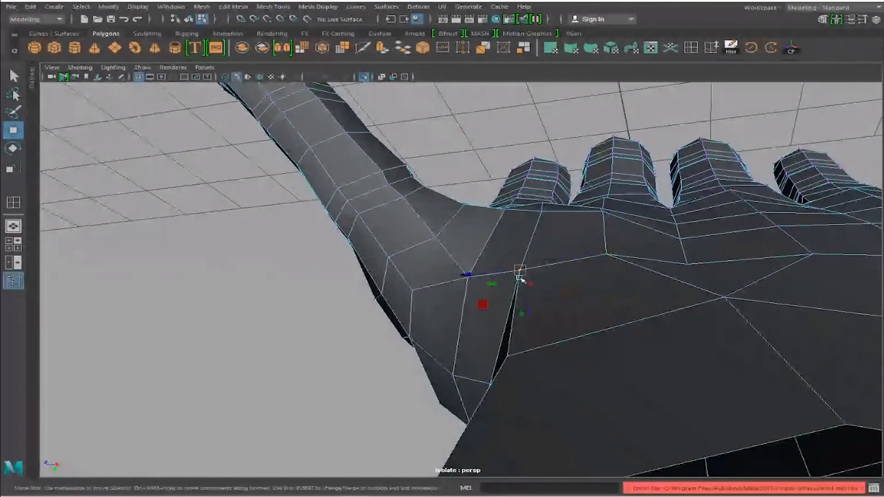
Pull the vertex between thumb and palm into a tighter crease, inspecting from below
mouse_move(480, 283)
left_mouse_down("alt")
mouse_move(474, 276)
mouse_move(470, 286)
mouse_move(499, 285)
mouse_move(563, 221)
mouse_move(614, 253)
mouse_move(551, 260)
mouse_move(559, 258)
left_mouse_up("alt")
left_click(548, 227)
scroll(562, 221, "up", 5)
scroll(622, 253, "down", 5)
scroll(566, 286, "up", 3)
left_click_drag(570, 307, 535, 293, "alt")
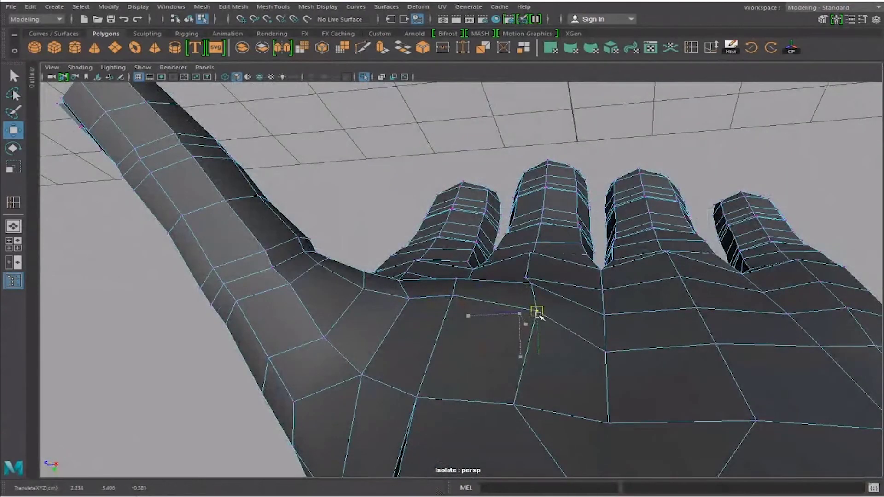
mouse_move(506, 317)
left_mouse_down("alt")
mouse_move(454, 325)
mouse_move(454, 275)
mouse_move(466, 295)
mouse_move(407, 296)
mouse_move(404, 310)
mouse_move(424, 296)
mouse_move(416, 310)
mouse_move(416, 265)
mouse_move(395, 267)
mouse_move(391, 292)
mouse_move(473, 241)
mouse_move(452, 212)
mouse_move(421, 209)
left_mouse_up("alt")
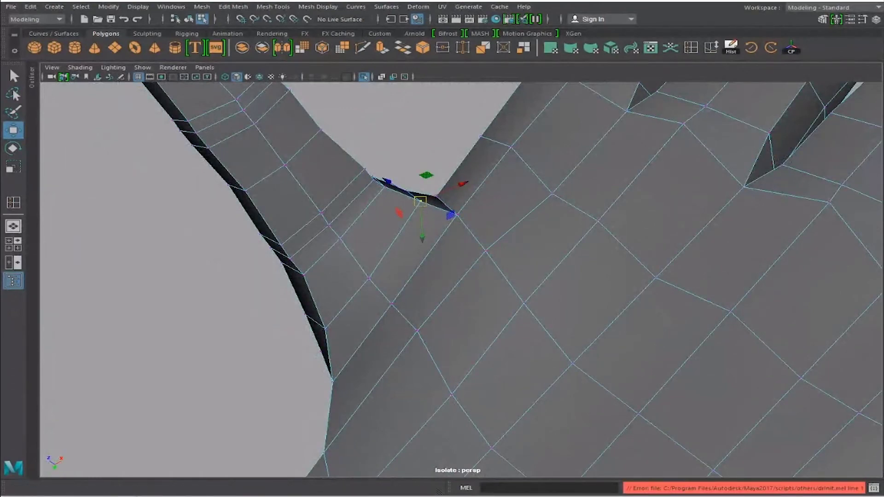
Nudge the palm-edge vertices below the little finger slightly upward, then check the hand's shape
mouse_move(511, 186)
left_mouse_down("alt")
mouse_move(523, 217)
mouse_move(500, 253)
mouse_move(538, 271)
mouse_move(501, 258)
mouse_move(661, 251)
left_mouse_up("alt")
left_click(537, 272)
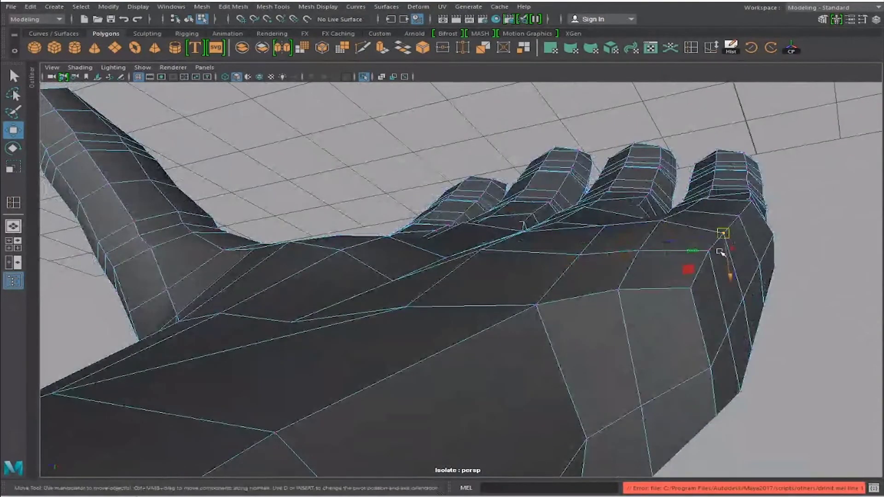
left_click_drag(720, 252, 663, 265, "alt")
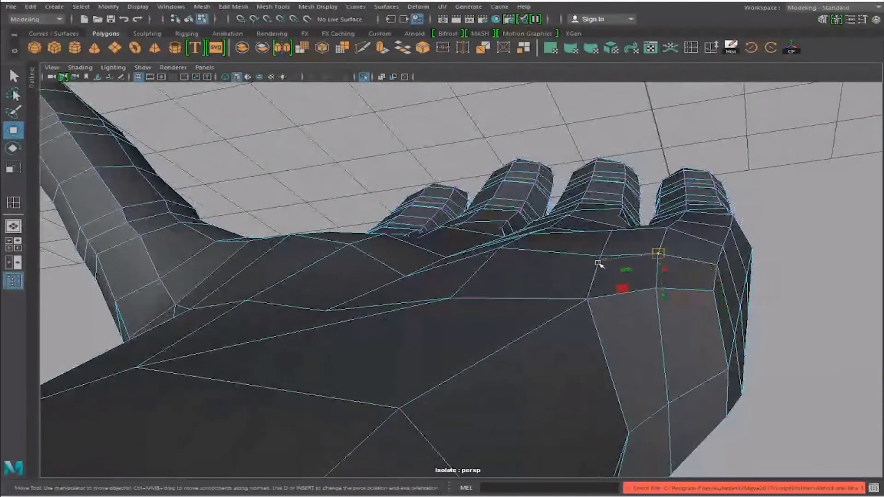
mouse_move(598, 243)
left_mouse_down("alt")
mouse_move(582, 256)
mouse_move(485, 266)
mouse_move(556, 276)
mouse_move(541, 255)
left_mouse_up("alt")
left_click(533, 240)
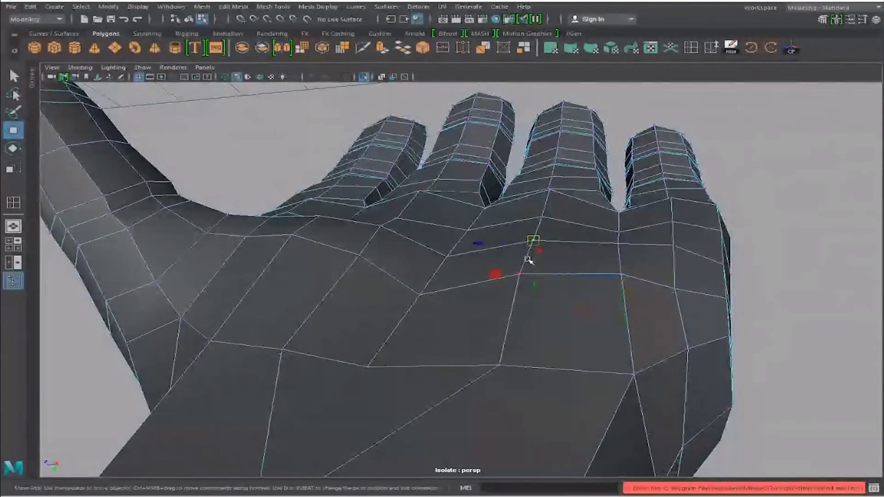
left_click(528, 274)
left_click_drag(529, 273, 543, 284, "alt")
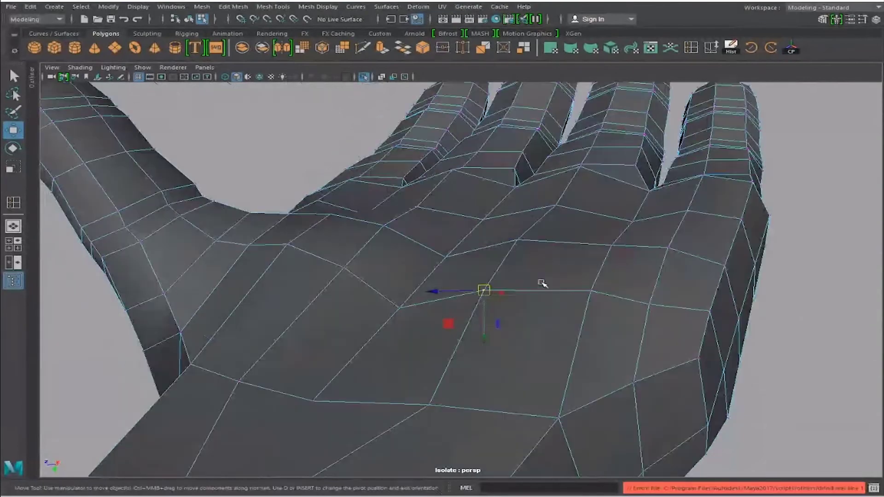
left_click_drag(615, 258, 561, 284)
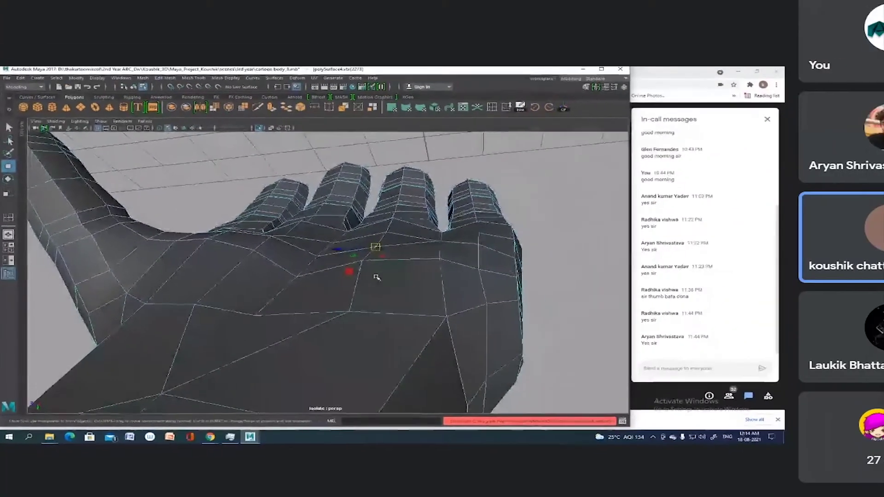
left_click_drag(377, 278, 353, 267, "alt")
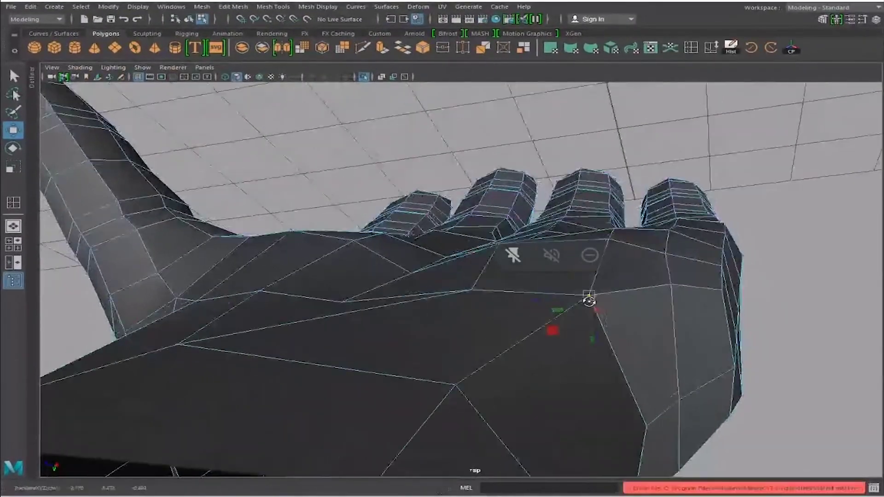
mouse_move(582, 300)
left_mouse_down("alt")
mouse_move(509, 251)
mouse_move(519, 322)
mouse_move(537, 279)
mouse_move(570, 244)
left_mouse_up("alt")
mouse_move(576, 198)
left_mouse_down("alt")
mouse_move(571, 217)
mouse_move(533, 229)
mouse_move(592, 249)
mouse_move(604, 223)
mouse_move(494, 203)
mouse_move(431, 241)
mouse_move(655, 253)
mouse_move(576, 235)
mouse_move(580, 247)
left_mouse_up("alt")
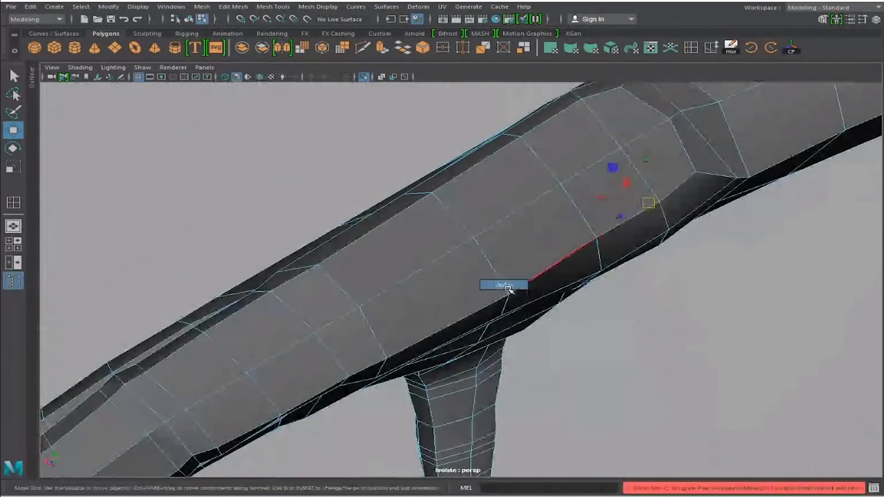
Pull the side vertices of the back of the hand down and outward to even its contour
mouse_move(508, 288)
left_mouse_down("alt")
mouse_move(578, 276)
mouse_move(467, 336)
mouse_move(645, 332)
mouse_move(529, 270)
left_mouse_up("alt")
scroll(469, 238, "up", 5)
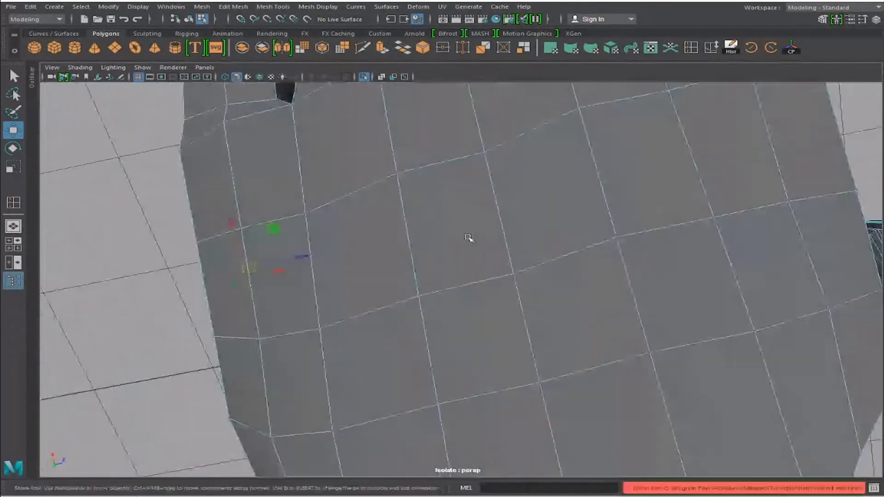
left_click_drag(469, 238, 366, 229, "alt")
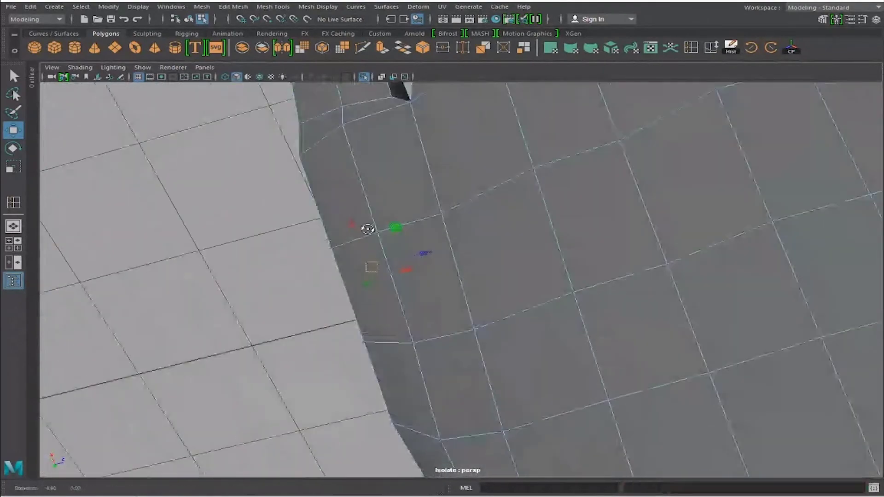
scroll(510, 184, "down", 5)
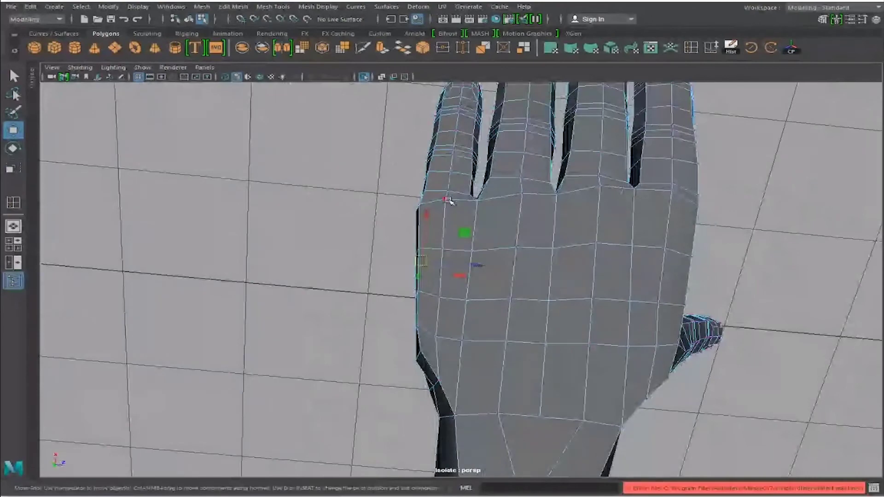
left_click_drag(404, 202, 417, 217, "alt")
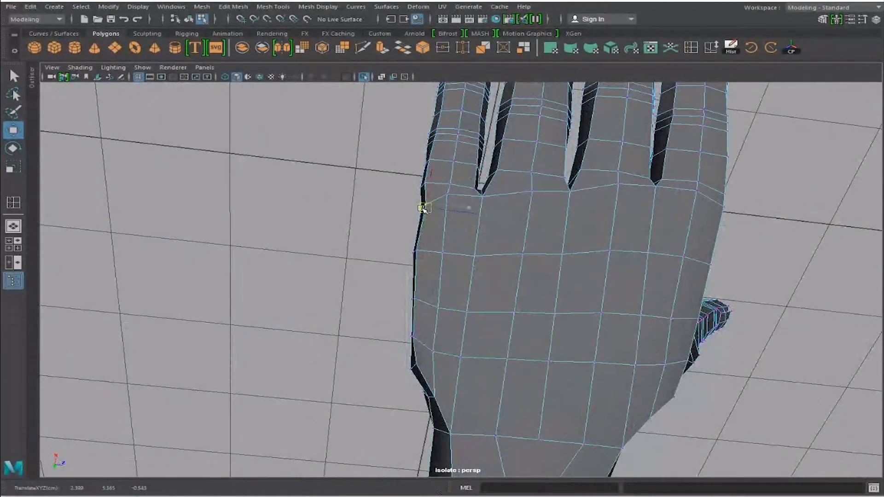
mouse_move(449, 202)
left_mouse_down()
mouse_move(430, 204)
mouse_move(413, 281)
left_mouse_up()
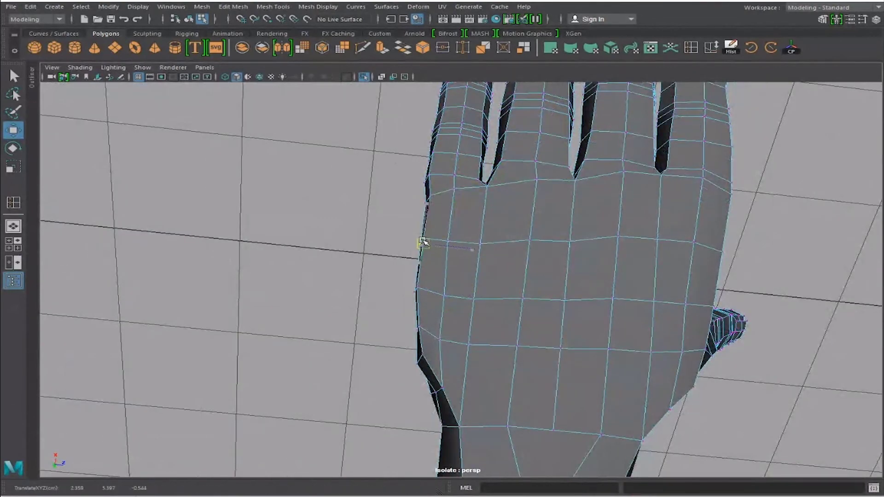
mouse_move(417, 289)
left_mouse_down("alt")
mouse_move(448, 266)
mouse_move(427, 298)
left_mouse_up("alt")
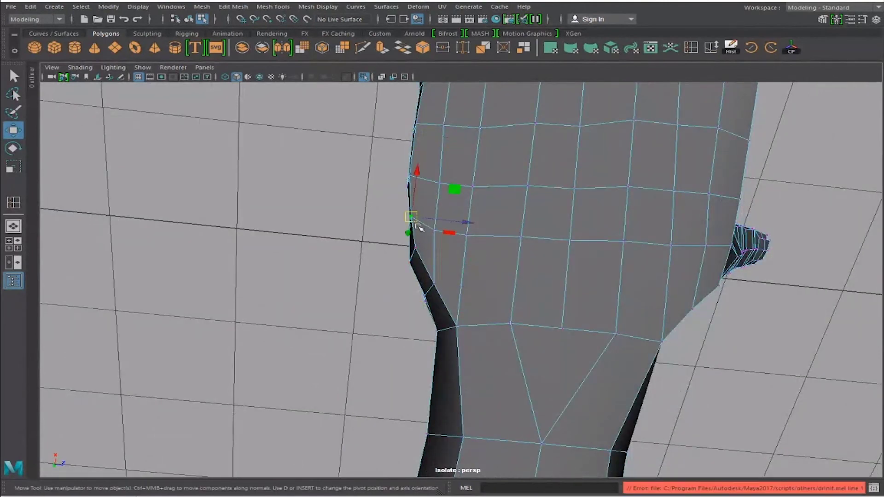
mouse_move(418, 226)
left_mouse_down()
mouse_move(418, 276)
mouse_move(442, 225)
mouse_move(405, 233)
left_mouse_up()
left_click_drag(464, 253, 464, 250)
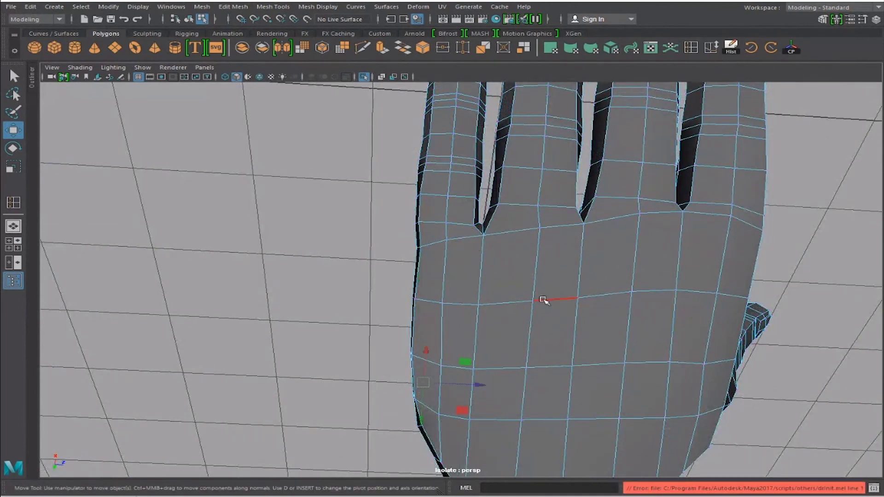
mouse_move(557, 302)
left_mouse_down("alt")
mouse_move(559, 279)
mouse_move(511, 269)
left_mouse_up("alt")
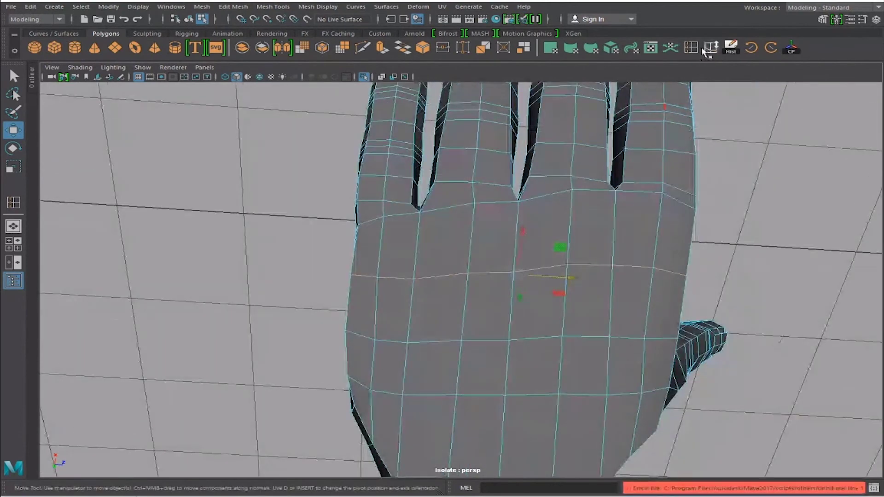
key("y")
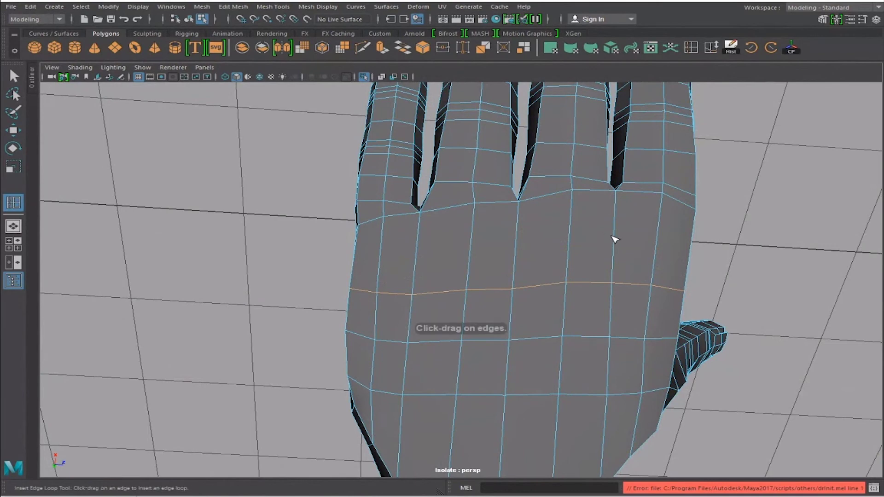
Insert an edge loop across the back of the hand and review it from several angles
mouse_move(615, 239)
left_mouse_down()
mouse_move(604, 258)
mouse_move(553, 231)
mouse_move(604, 316)
mouse_move(589, 256)
mouse_move(597, 275)
mouse_move(549, 293)
mouse_move(525, 247)
mouse_move(448, 262)
mouse_move(446, 278)
mouse_move(413, 296)
mouse_move(454, 292)
mouse_move(476, 255)
mouse_move(468, 229)
mouse_move(389, 230)
mouse_move(481, 250)
mouse_move(454, 256)
mouse_move(529, 286)
mouse_move(460, 230)
mouse_move(385, 221)
mouse_move(381, 283)
mouse_move(415, 312)
mouse_move(455, 319)
mouse_move(395, 326)
mouse_move(401, 259)
mouse_move(533, 273)
mouse_move(460, 229)
mouse_move(509, 211)
mouse_move(524, 221)
mouse_move(460, 273)
mouse_move(582, 219)
mouse_move(585, 280)
mouse_move(563, 300)
mouse_move(516, 304)
mouse_move(477, 332)
mouse_move(405, 348)
mouse_move(456, 331)
mouse_move(405, 325)
mouse_move(462, 339)
mouse_move(592, 335)
left_mouse_up()
key("w")
scroll(599, 276, "down", 2)
scroll(562, 254, "up", 2)
right_click_drag(635, 351, 372, 330, "alt")
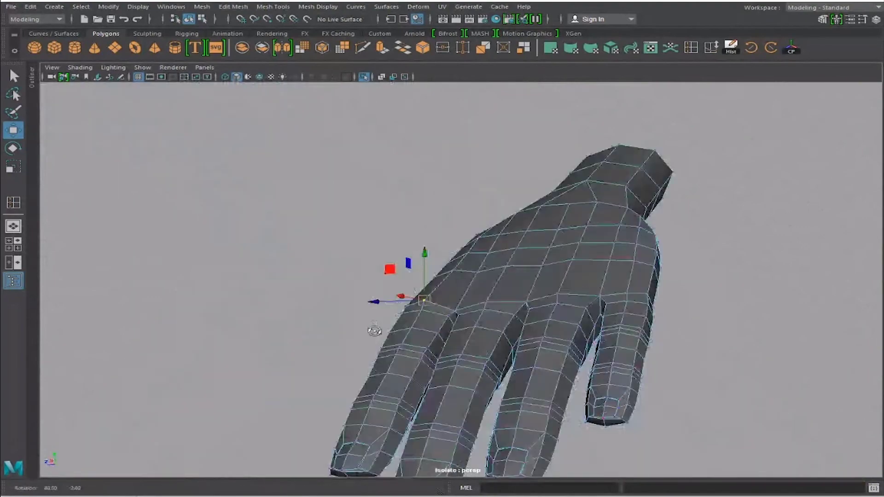
mouse_move(371, 329)
left_mouse_down("alt")
mouse_move(468, 338)
mouse_move(445, 321)
left_mouse_up("alt")
right_click_drag(442, 303, 497, 286, "alt")
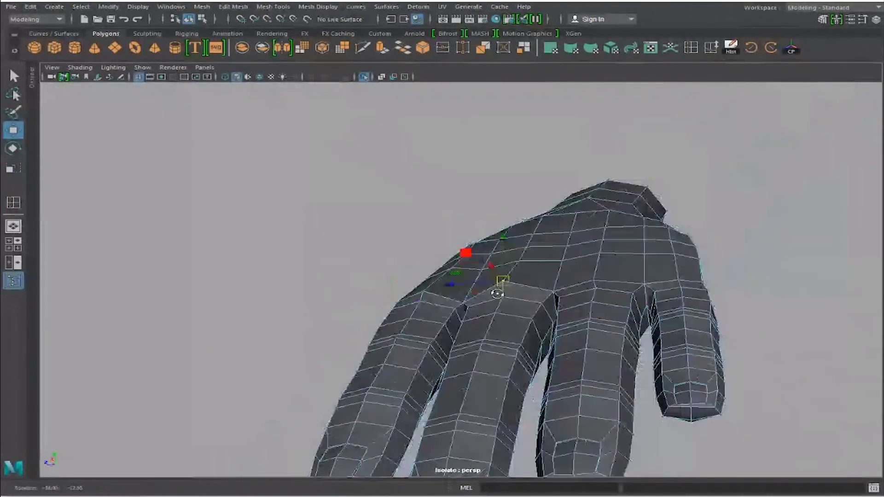
mouse_move(497, 286)
left_mouse_down("alt")
mouse_move(467, 282)
mouse_move(561, 292)
left_mouse_up("alt")
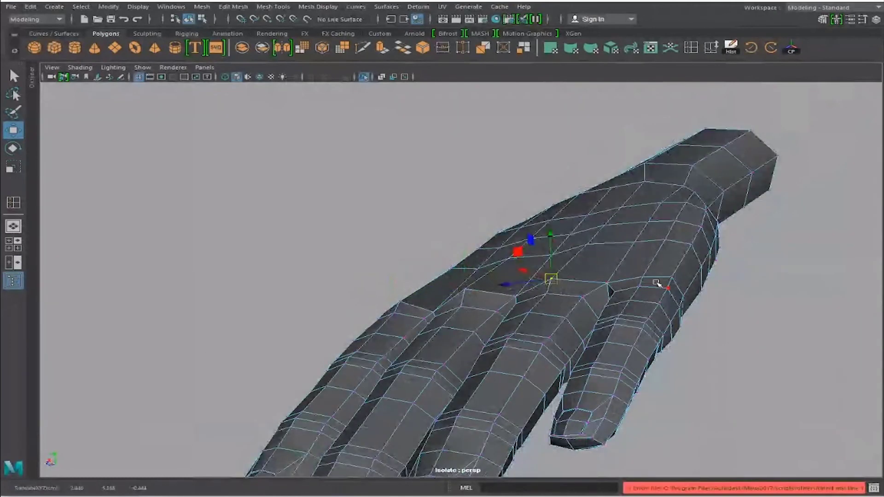
mouse_move(641, 272)
left_mouse_down("alt")
mouse_move(645, 304)
mouse_move(654, 260)
left_mouse_up("alt")
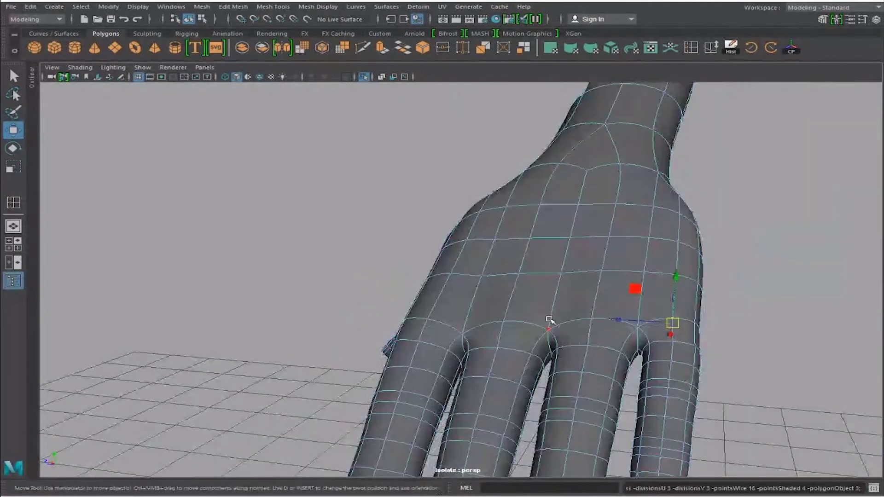
Return the hand to its low-poly cage and turn off isolate-select viewing
left_click(714, 261)
mouse_move(715, 262)
left_mouse_down("alt")
mouse_move(790, 266)
mouse_move(782, 241)
mouse_move(493, 239)
mouse_move(419, 286)
mouse_move(401, 368)
mouse_move(439, 327)
mouse_move(592, 325)
mouse_move(474, 296)
mouse_move(464, 320)
mouse_move(361, 310)
mouse_move(458, 316)
mouse_move(373, 338)
mouse_move(458, 333)
mouse_move(509, 403)
mouse_move(560, 365)
mouse_move(409, 332)
left_mouse_up("alt")
mouse_move(351, 329)
left_mouse_down("alt")
mouse_move(350, 369)
mouse_move(377, 358)
mouse_move(372, 365)
mouse_move(496, 358)
mouse_move(414, 256)
mouse_move(336, 223)
mouse_move(281, 249)
mouse_move(350, 254)
mouse_move(468, 293)
left_mouse_up("alt")
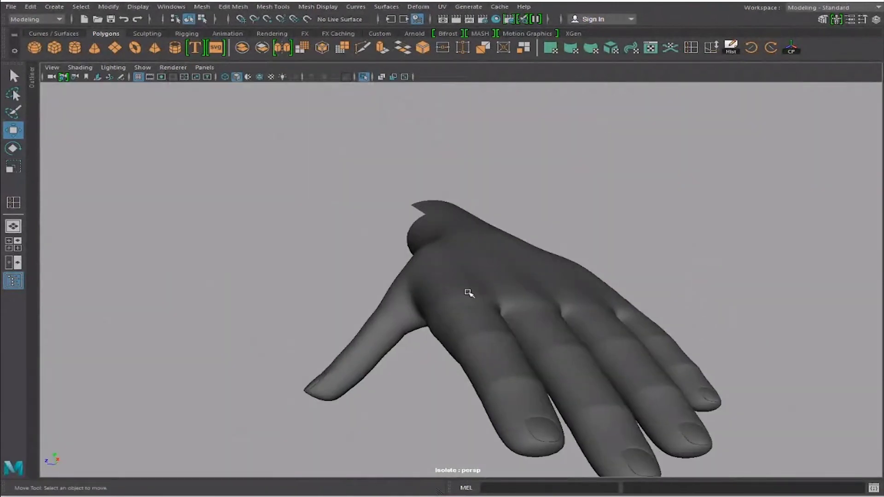
left_click(481, 277)
key("1")
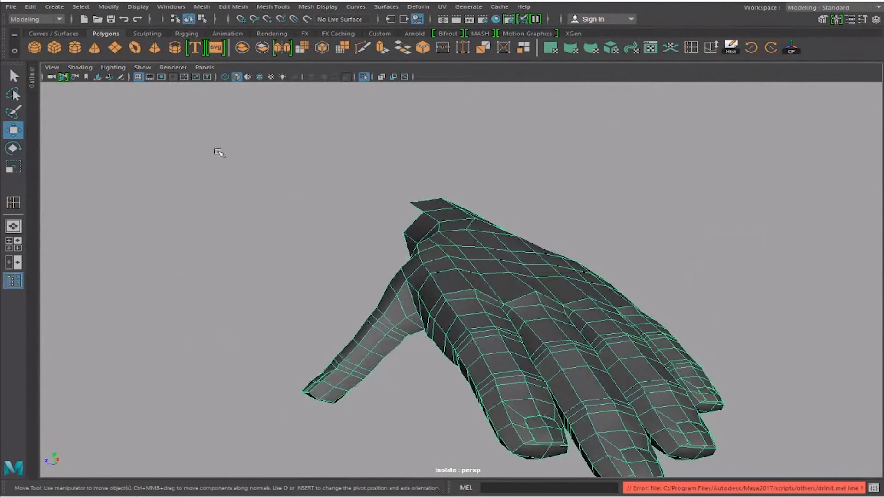
left_click(139, 69)
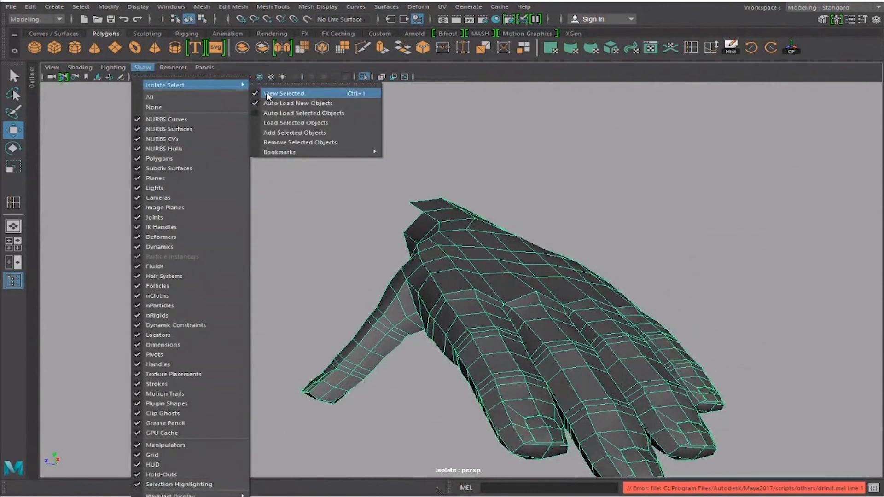